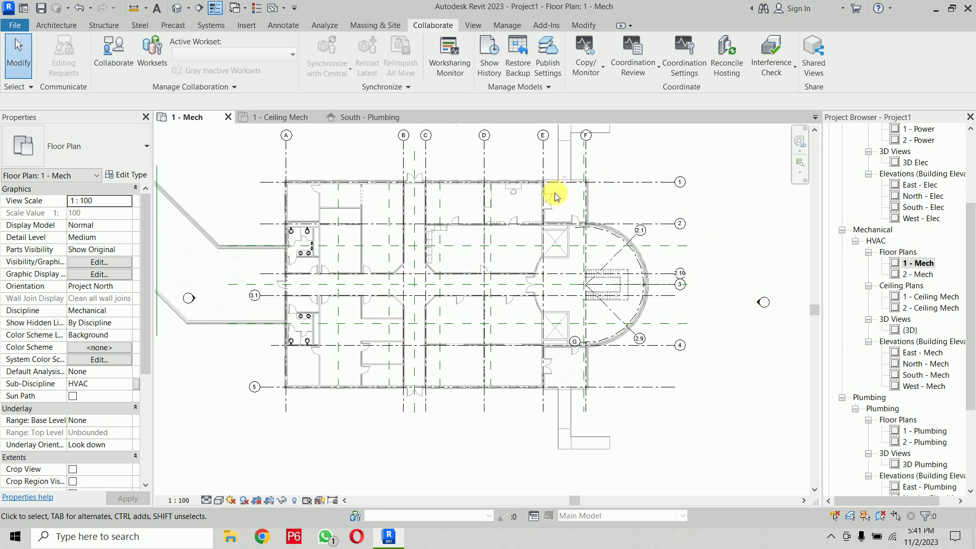
Zoom the 1 - Mech plan into the top-left office room
scroll(271, 178, "up", 5)
scroll(356, 199, "up", 1)
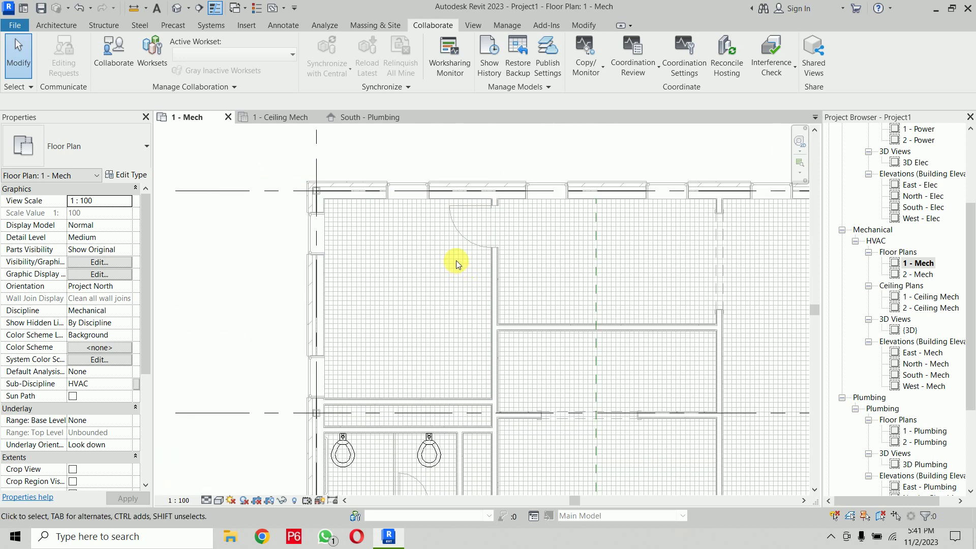
Select the OFFICE 101 space and scroll through its properties
left_click(456, 249)
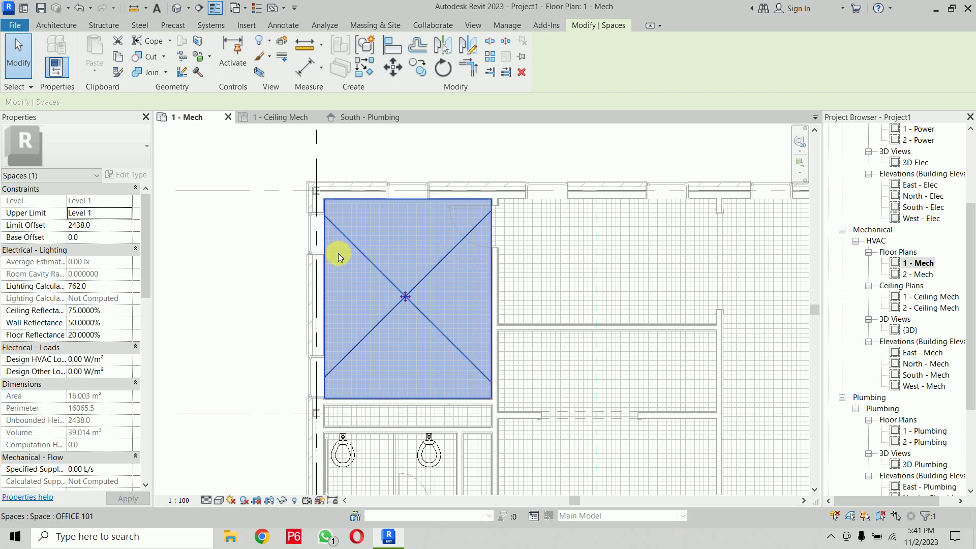
left_click_drag(145, 247, 143, 354)
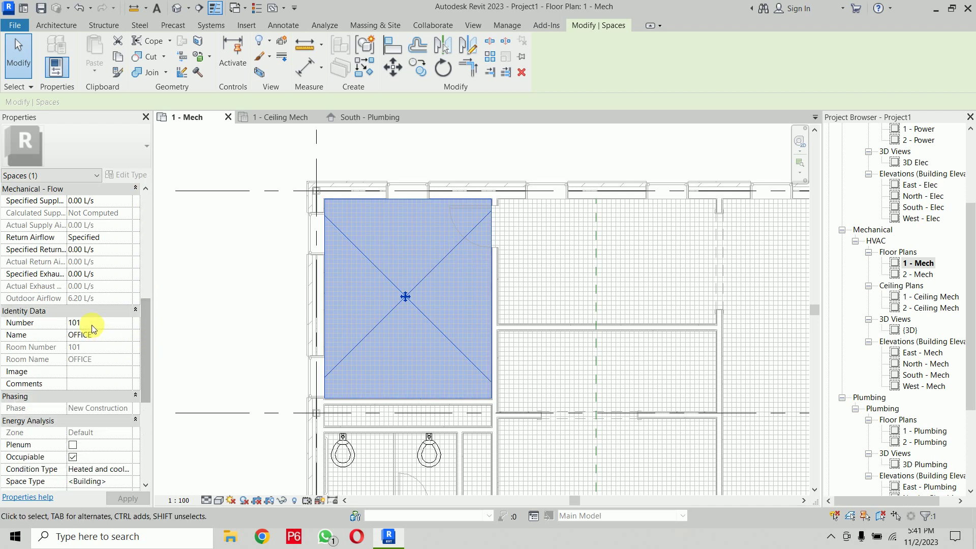
scroll(98, 338, "up", 3)
scroll(98, 338, "up", 1)
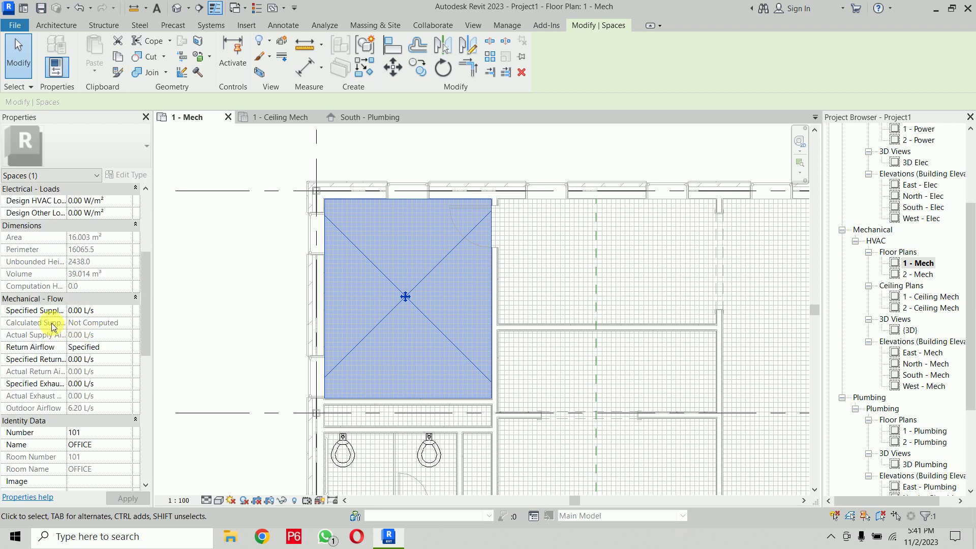
Widen the Properties palette and its parameter name column, then deselect the space
left_click_drag(66, 206, 100, 213)
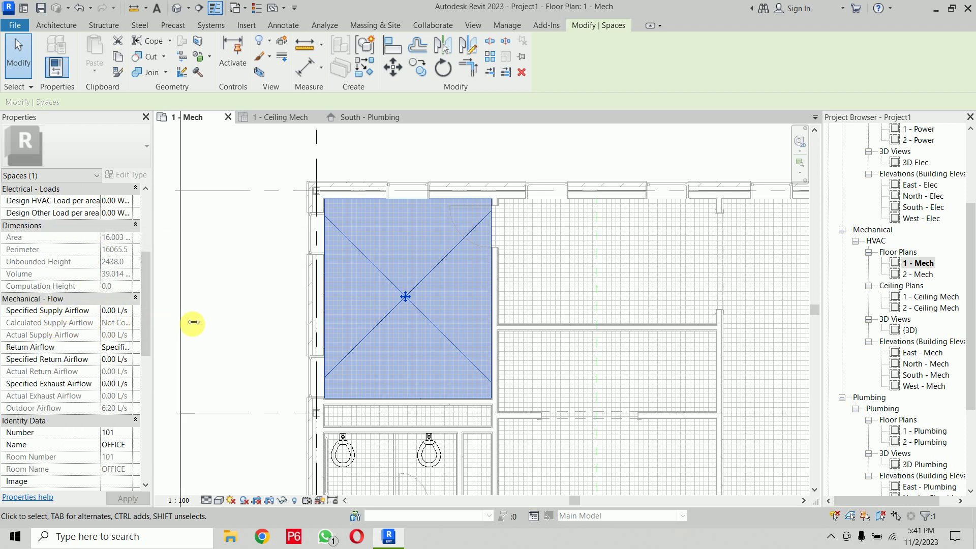
left_click_drag(156, 326, 198, 322)
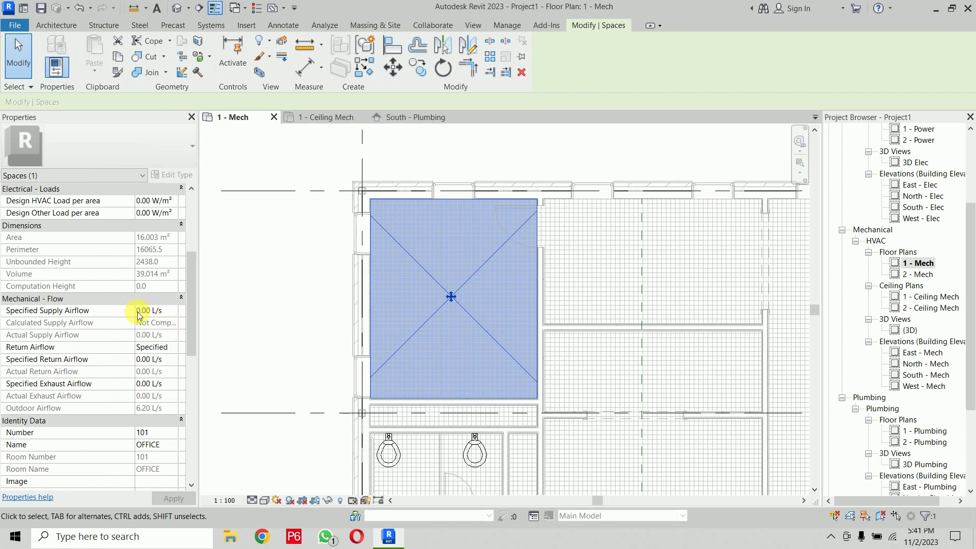
left_click_drag(134, 311, 118, 310)
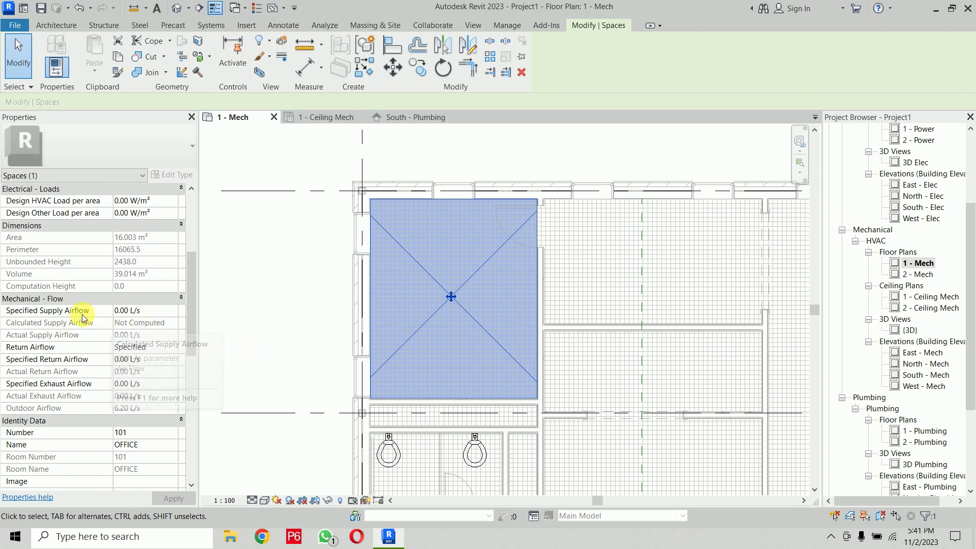
left_click(250, 320)
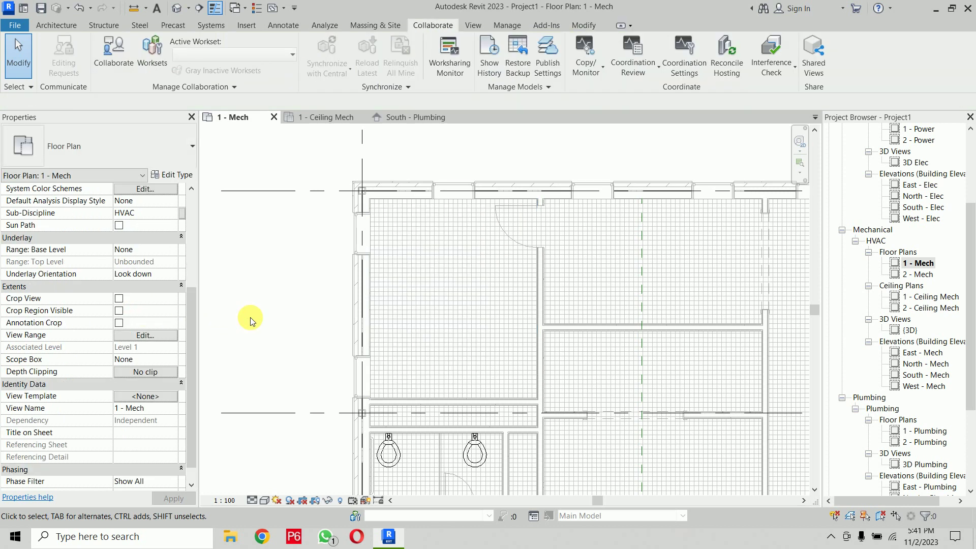
Use UN to set the HVAC Air Flow unit to cubic feet per minute
key("u")
key("n")
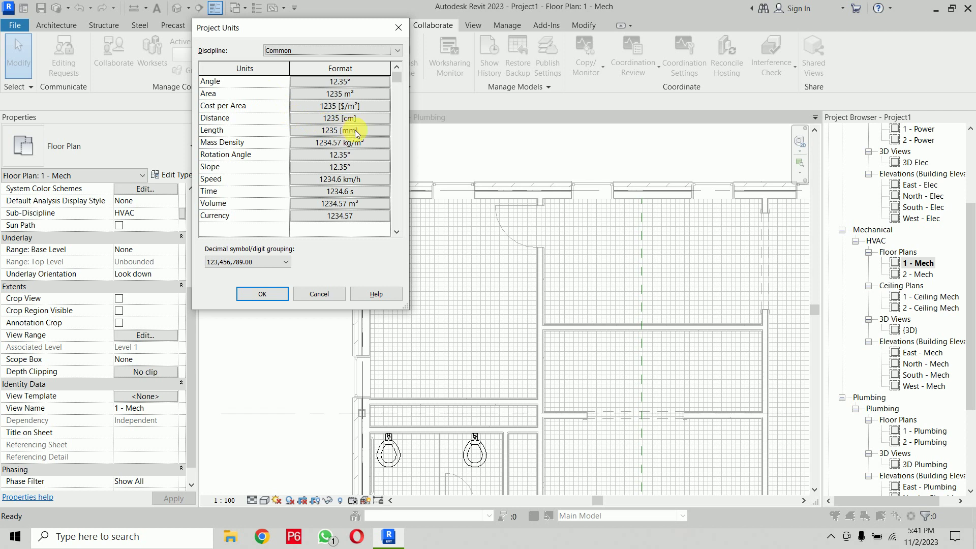
left_click(335, 47)
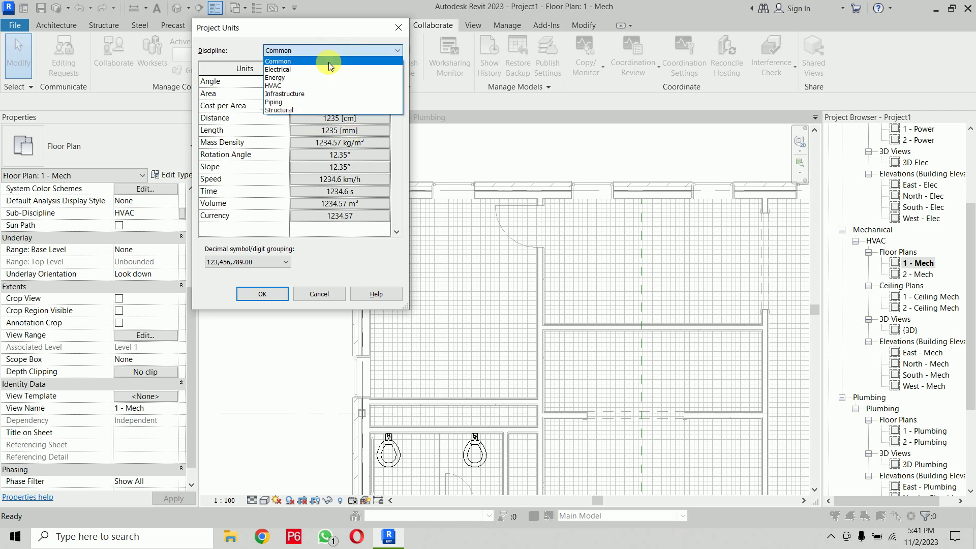
left_click(321, 85)
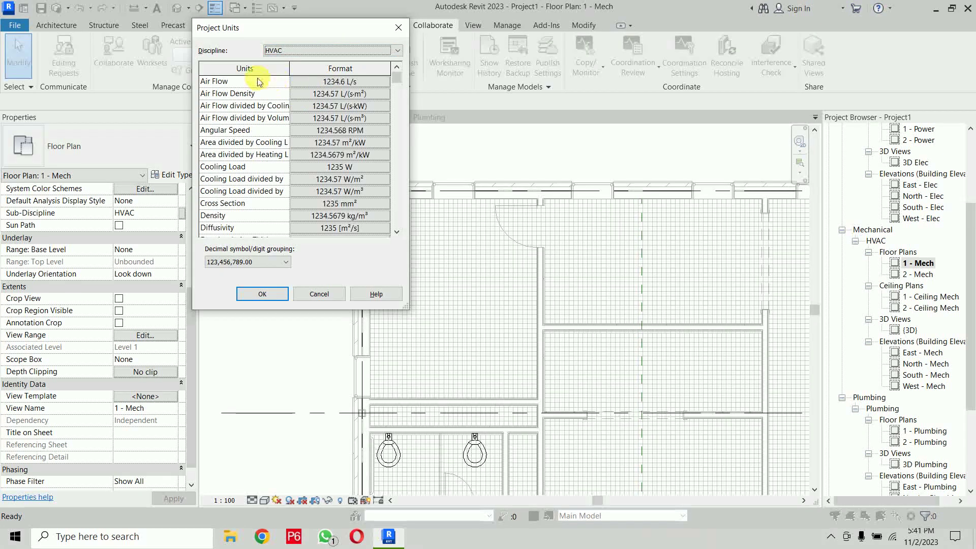
left_click(336, 82)
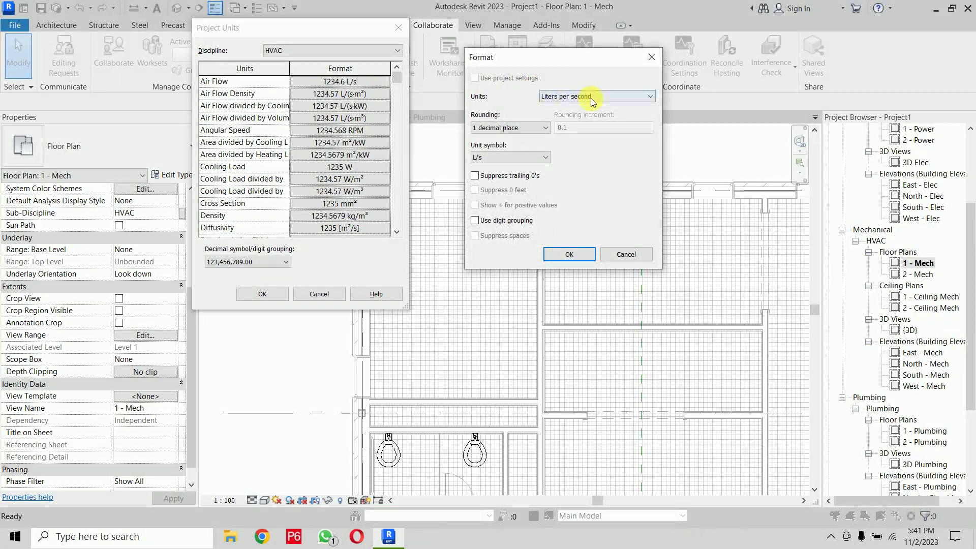
left_click(591, 99)
left_click(594, 111)
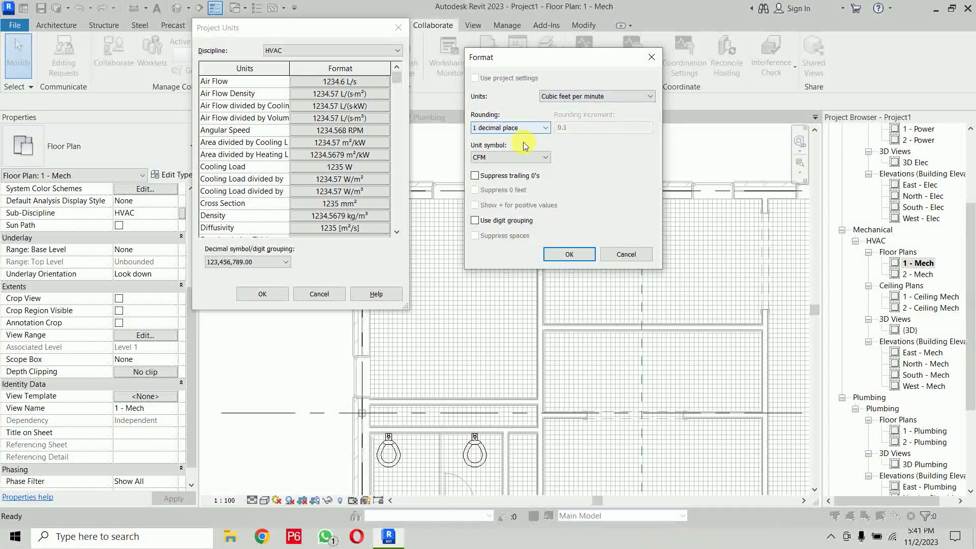
left_click(561, 254)
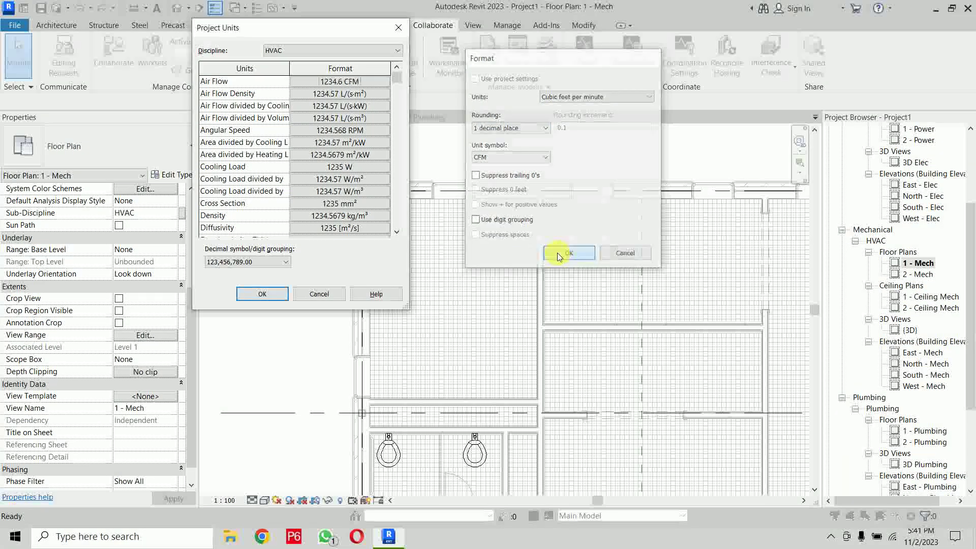
left_click(267, 293)
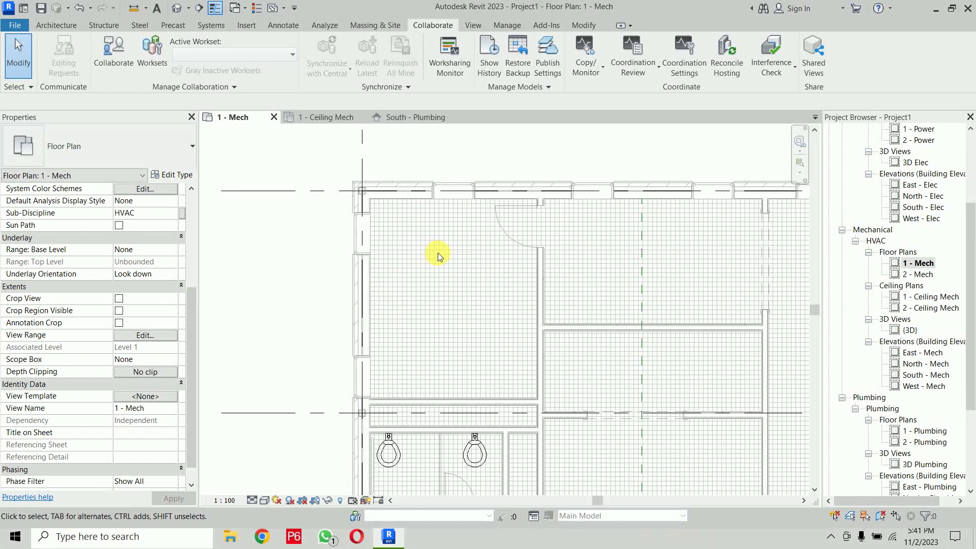
Select OFFICE 101 to check its airflow values, now showing Outdoor Airflow 13.14 CFM
left_click(439, 310)
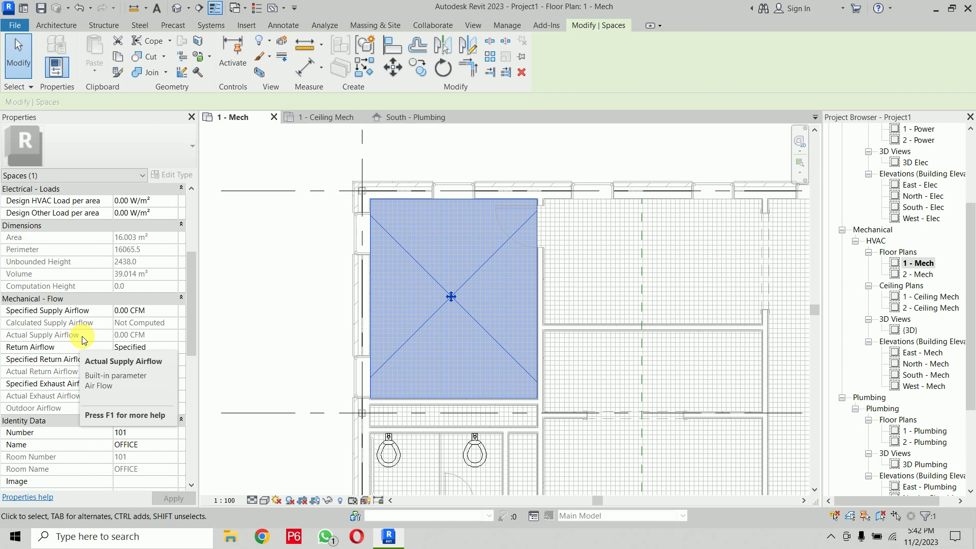
Set OFFICE 101's Specified Supply Airflow to 750 CFM
left_click(157, 311)
left_click(156, 311)
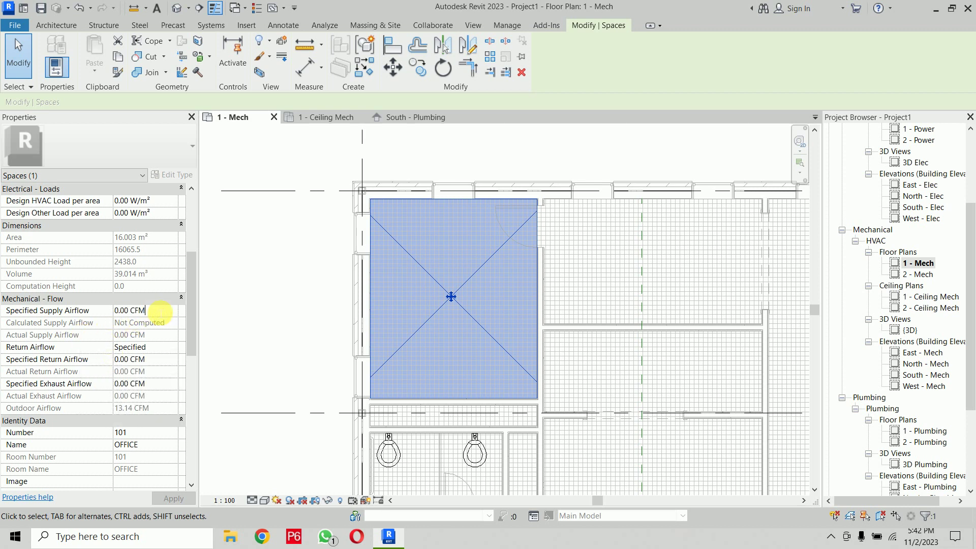
left_click_drag(159, 311, 91, 312)
type("7")
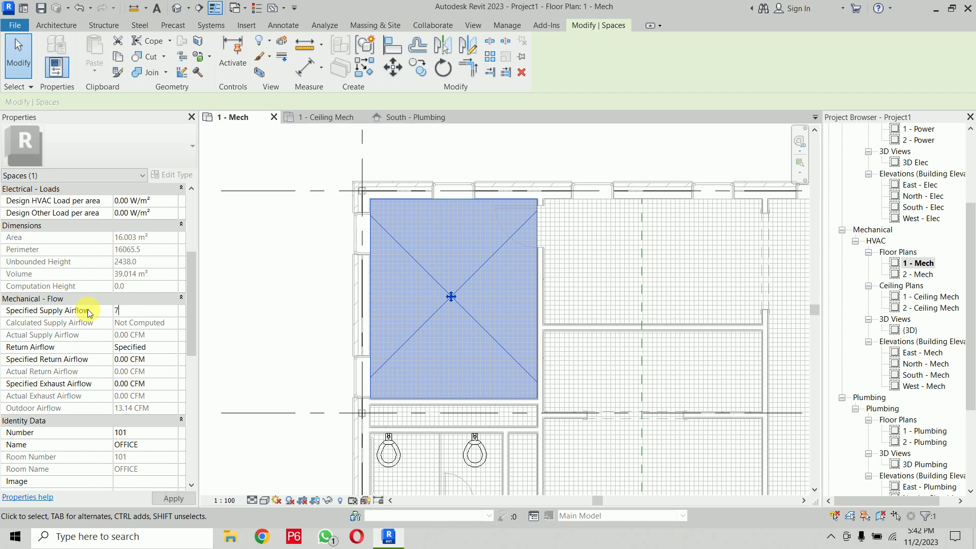
type("50")
key("Return")
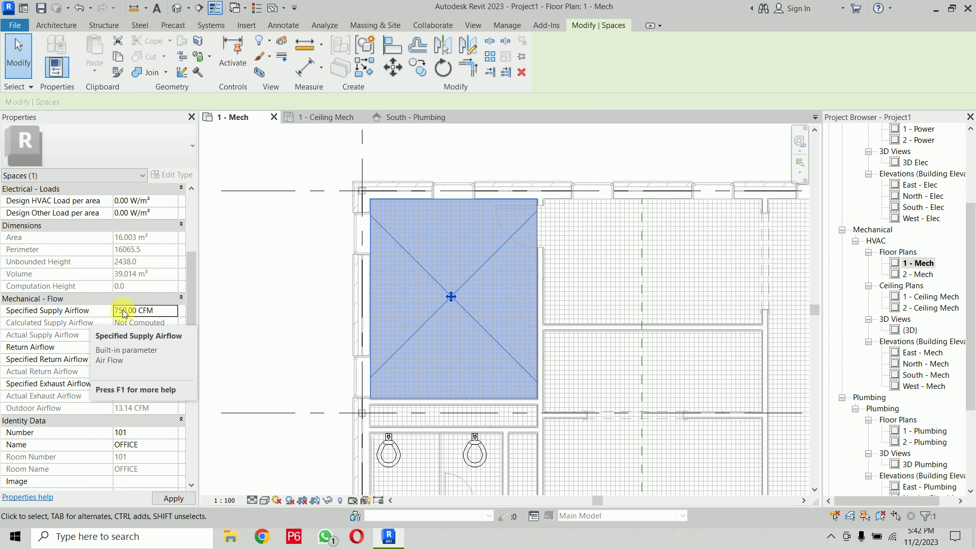
Change the Specified Supply Airflow back to 0 CFM, apply it, and deselect the space
double_click(160, 311)
type("0")
key("Return")
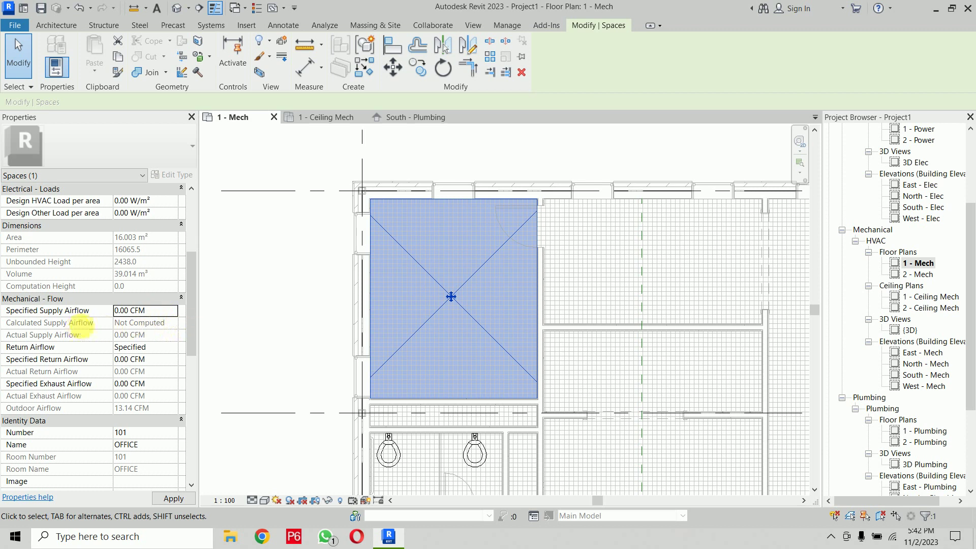
key("Return")
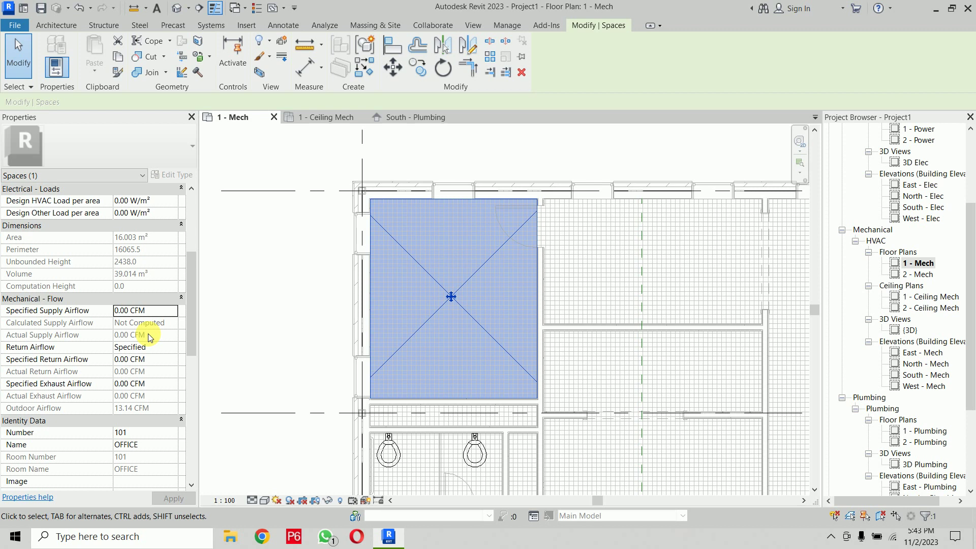
left_click(295, 248)
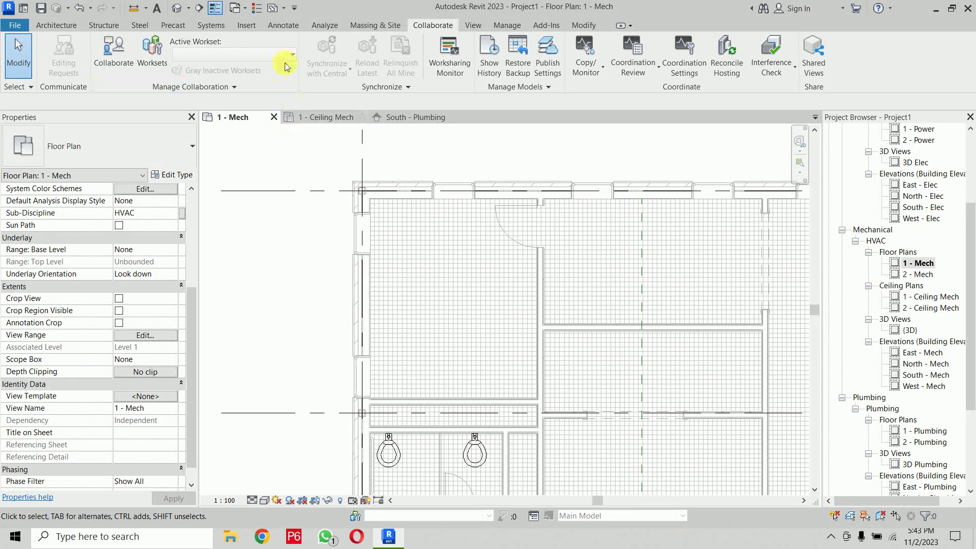
Open the Heating and Cooling Loads settings from the Analyze tab
left_click(335, 27)
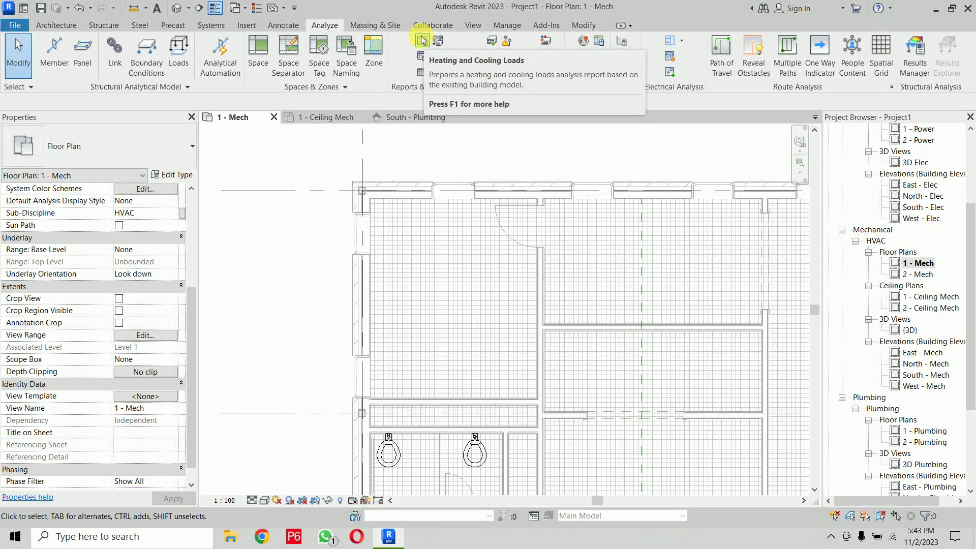
mouse_move(422, 41)
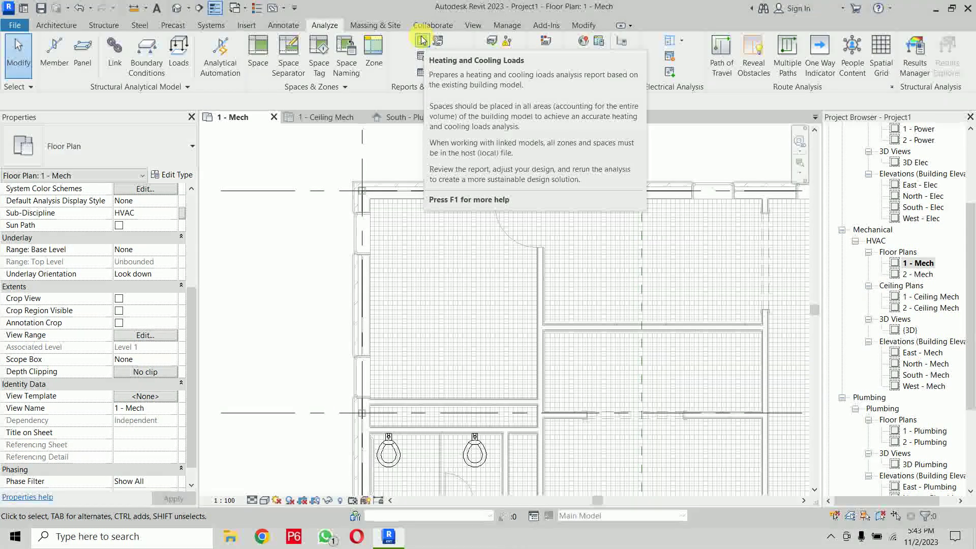
left_click(422, 40)
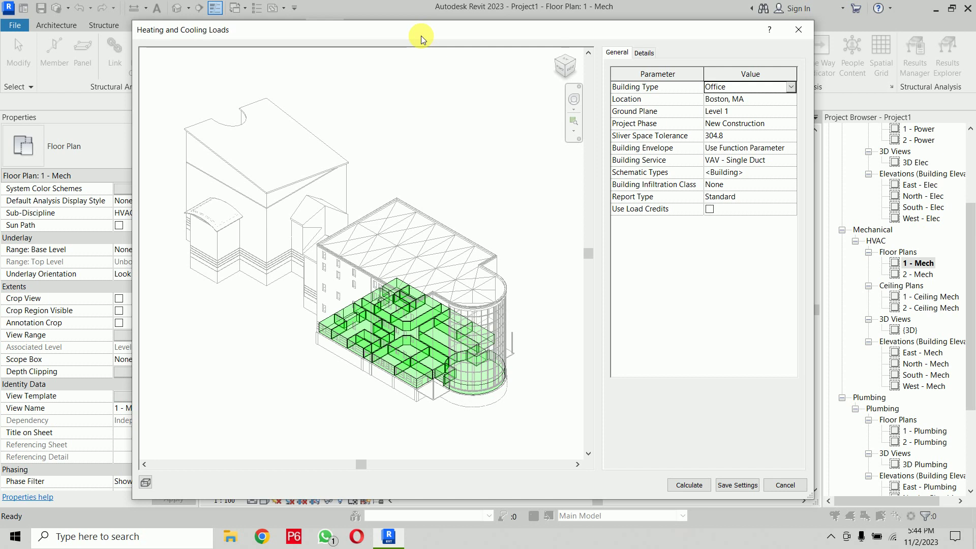
left_click(791, 88)
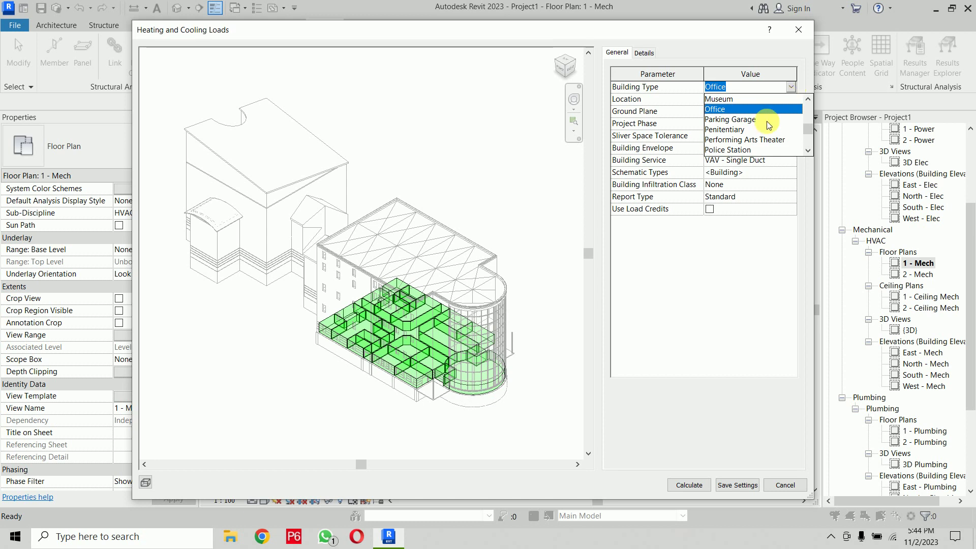
scroll(769, 123, "up", 2)
scroll(769, 124, "up", 1)
scroll(769, 124, "up", 1)
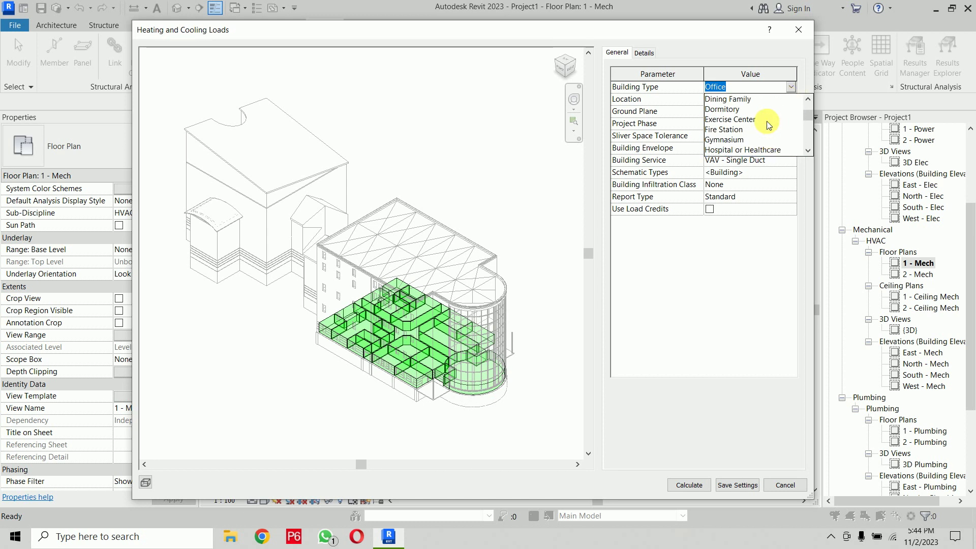
scroll(769, 125, "up", 1)
scroll(768, 125, "down", 4)
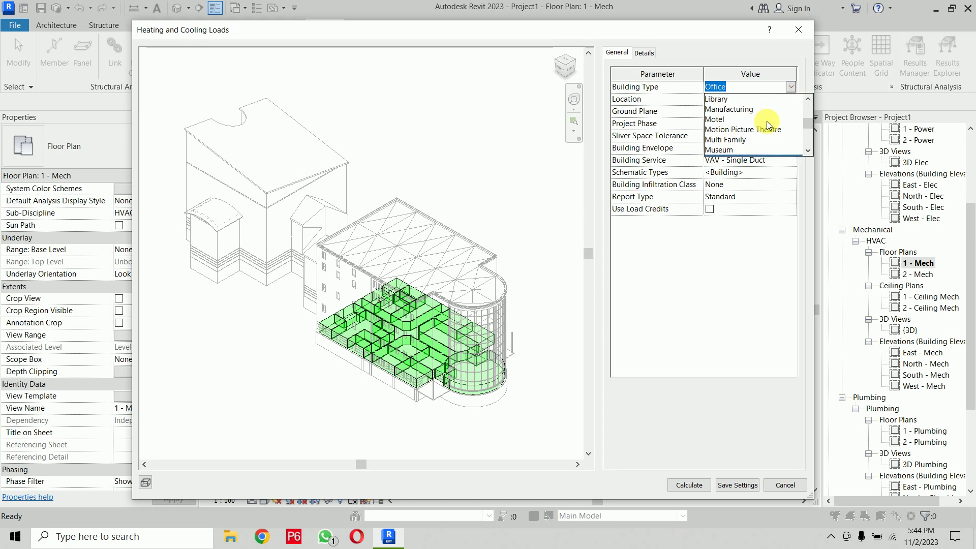
scroll(768, 125, "down", 1)
scroll(767, 121, "down", 1)
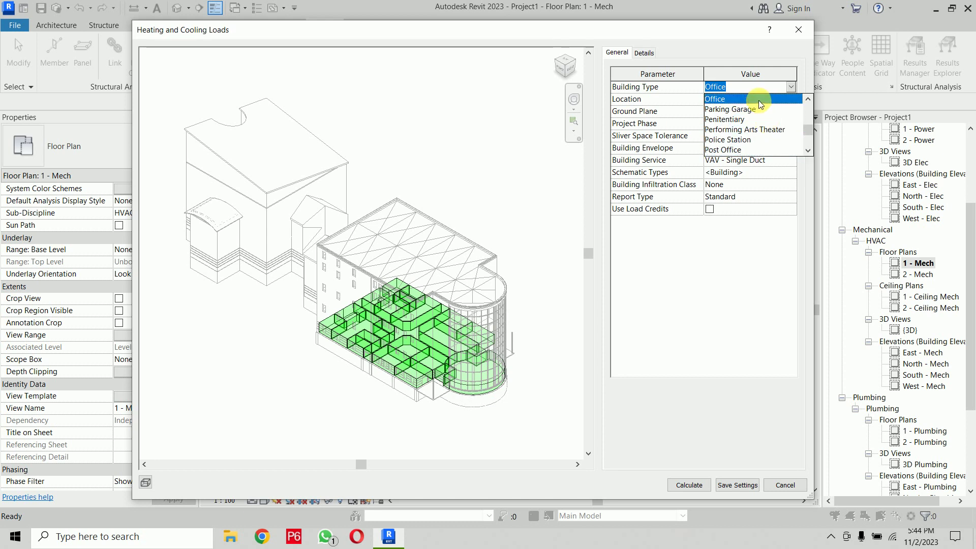
left_click(760, 105)
left_click(722, 102)
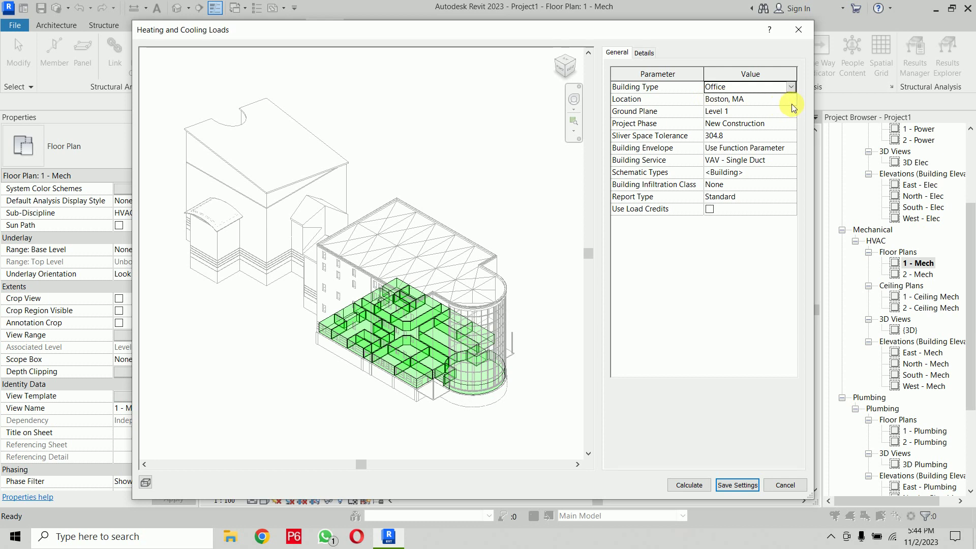
Search for Delhi and set the project location to New Delhi, India
left_click(793, 99)
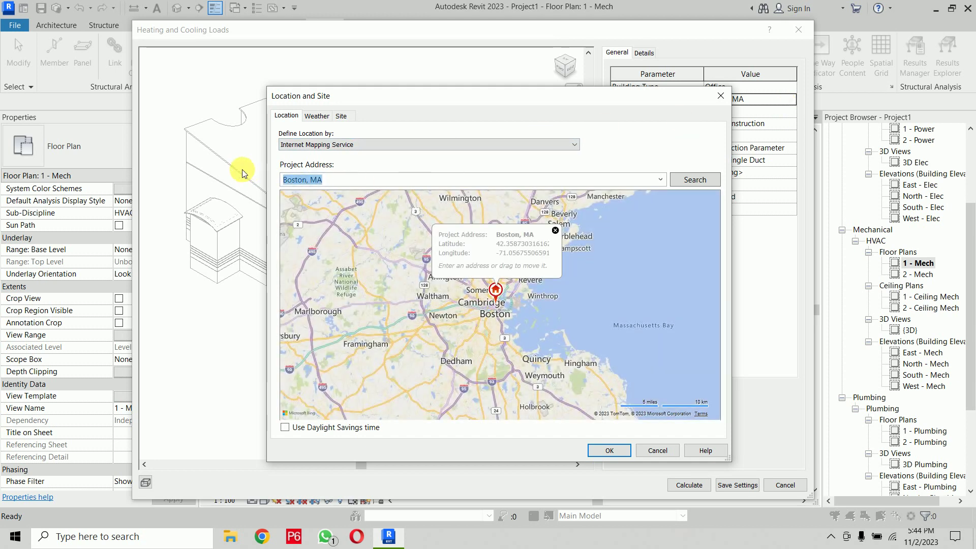
type("Delhi")
left_click(696, 181)
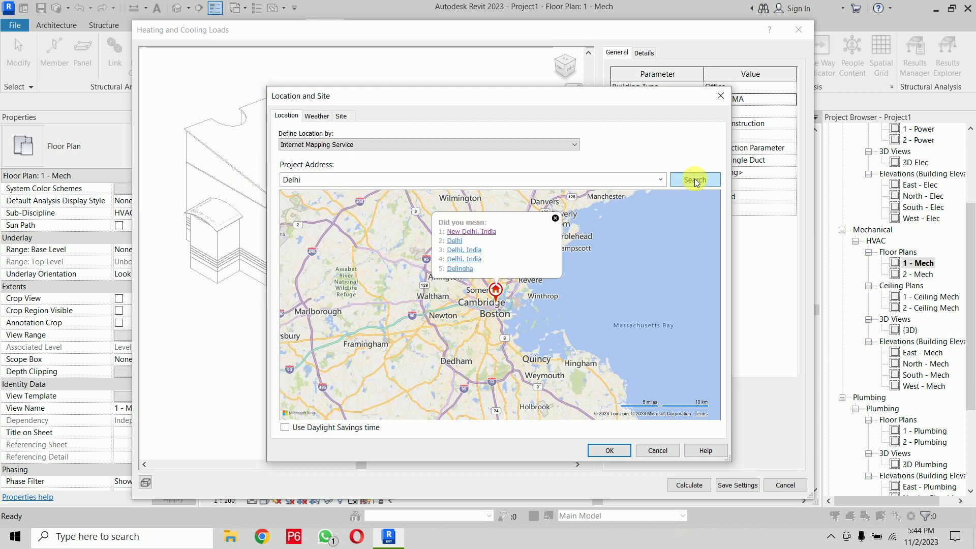
left_click(491, 233)
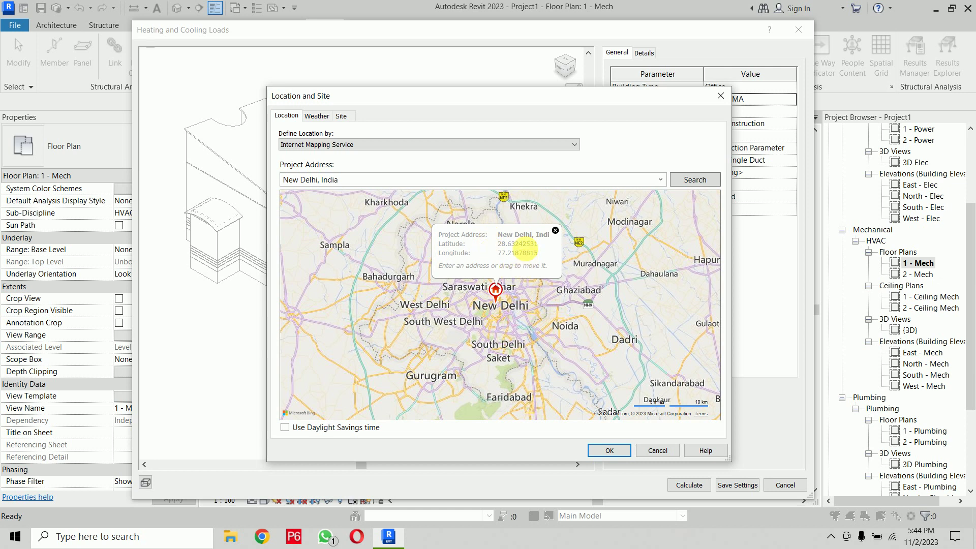
left_click(610, 451)
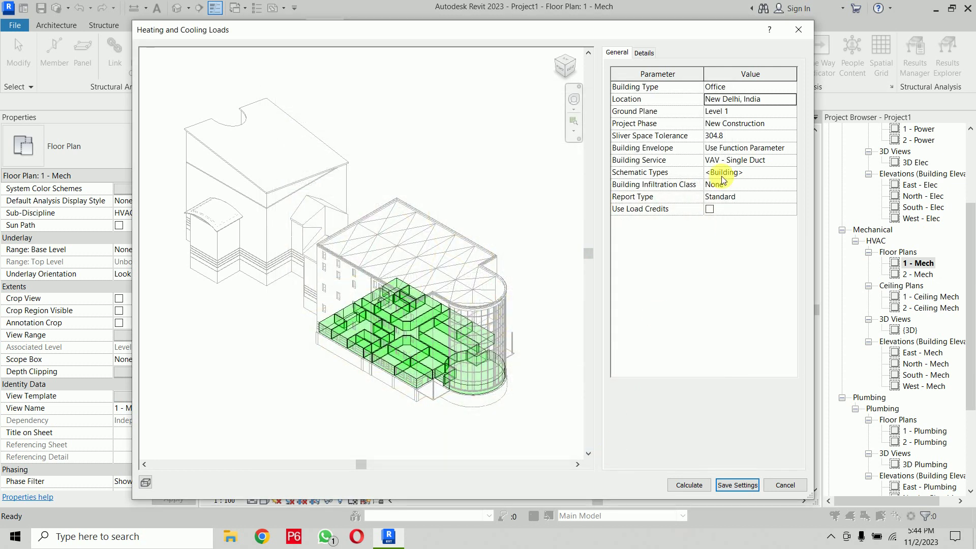
left_click(792, 99)
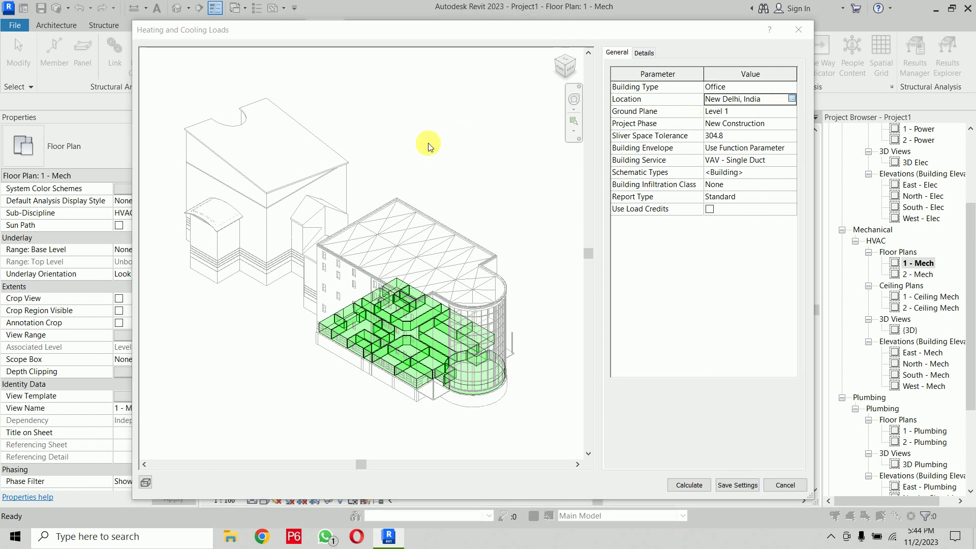
Review the New Delhi weather design temperatures and site tabs, then select the Sliver Space Tolerance value
left_click(317, 117)
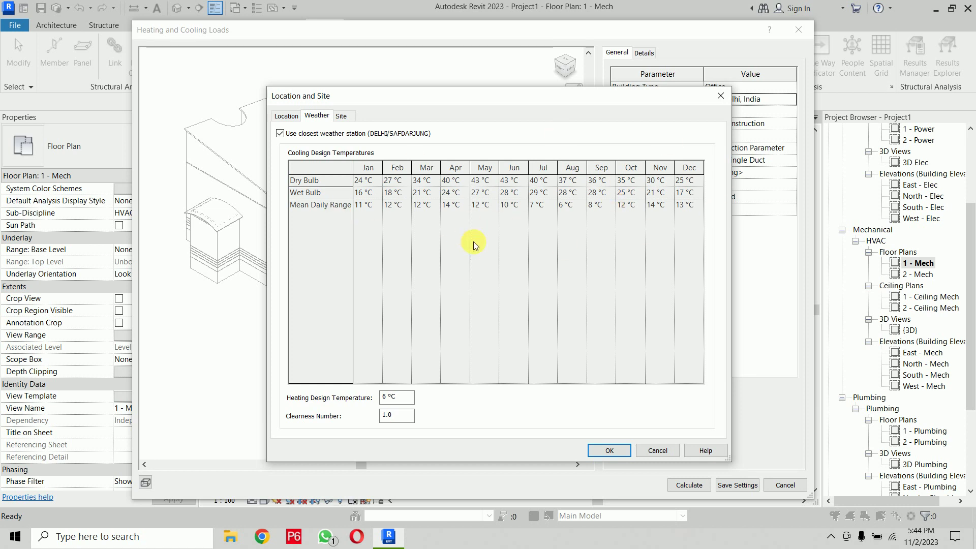
left_click(340, 116)
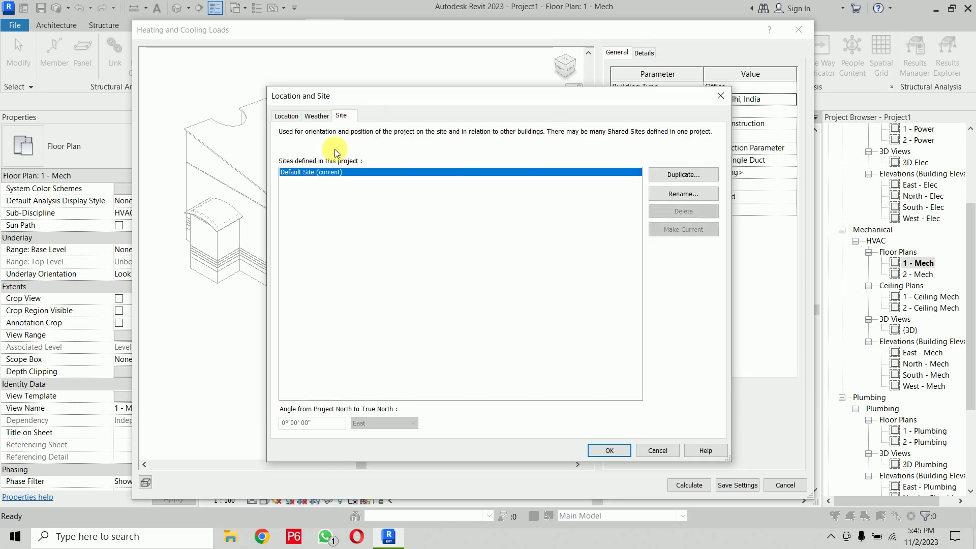
left_click(317, 117)
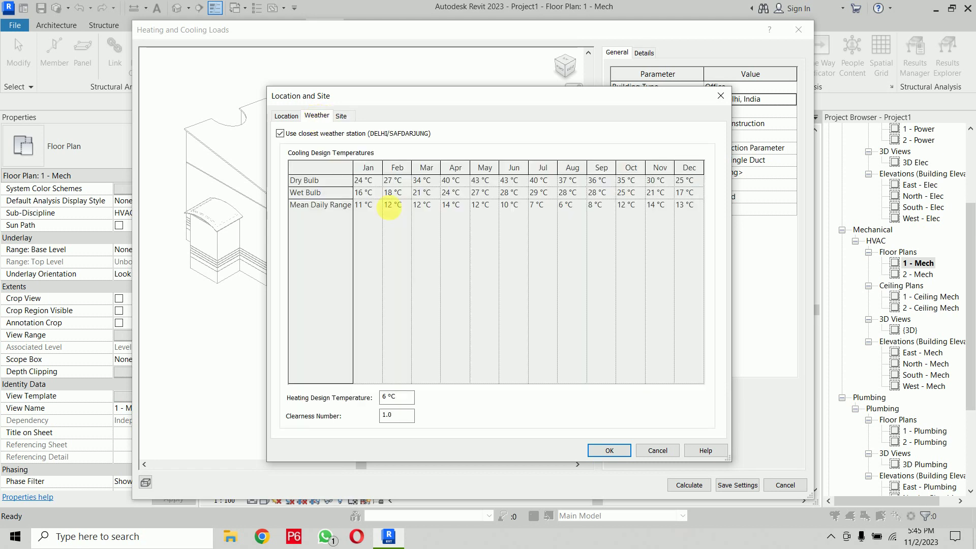
left_click(592, 451)
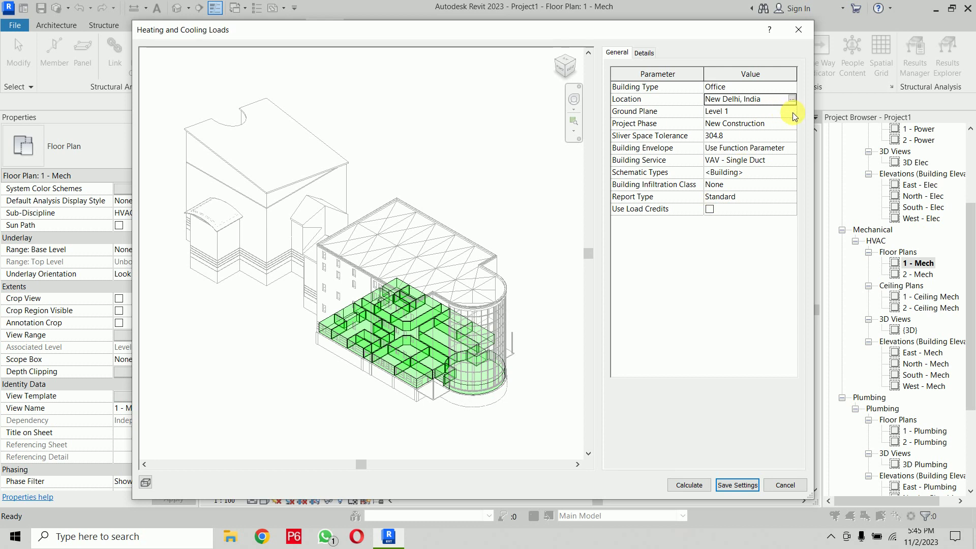
left_click(774, 135)
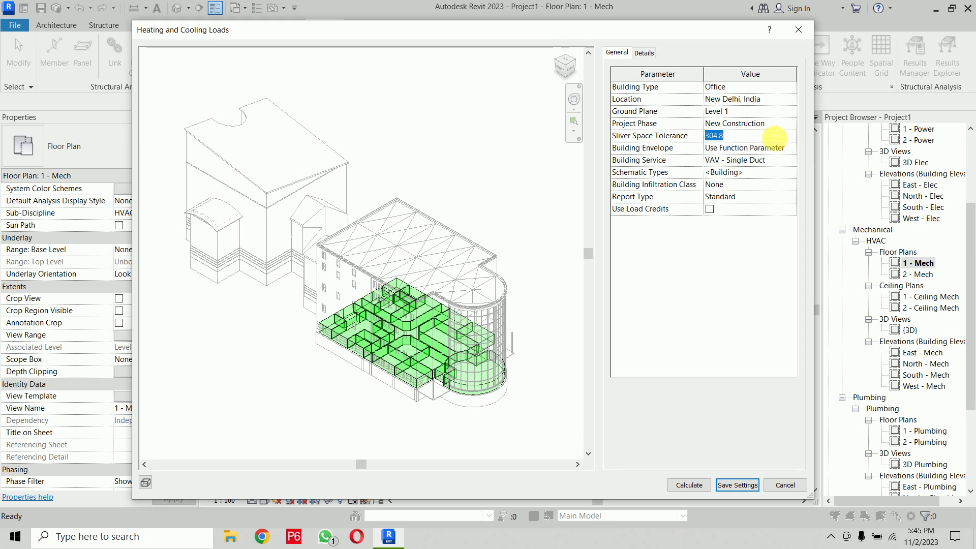
Launch Chrome from the taskbar and open the Google homepage
left_click(262, 536)
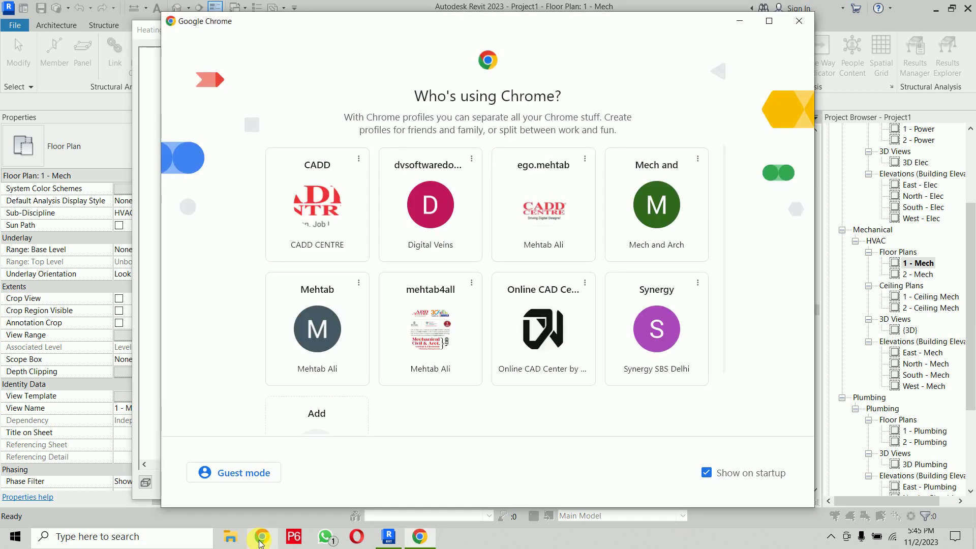
left_click(456, 345)
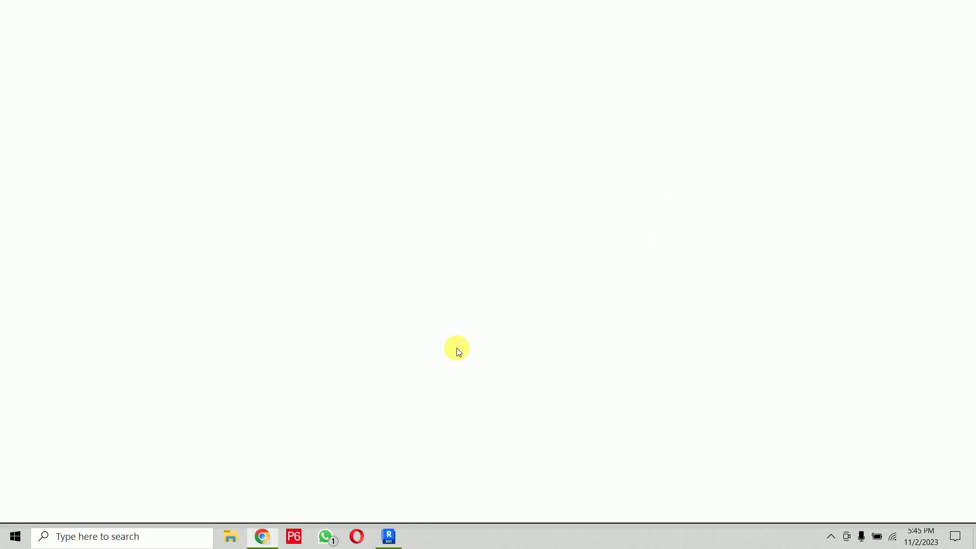
type("google.com")
key("Return")
Search Google for 'sliver space tolerance' and show the image results
type("si")
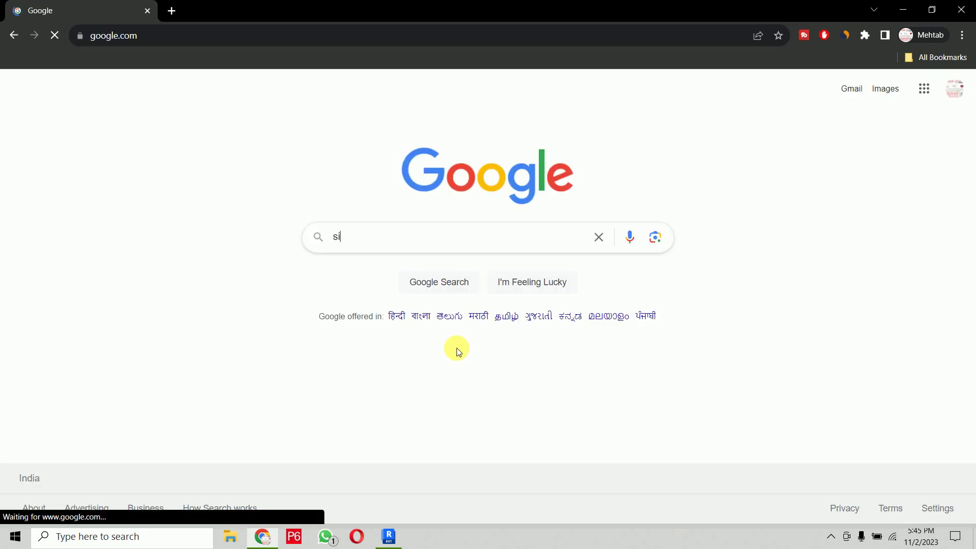
type("lverspace")
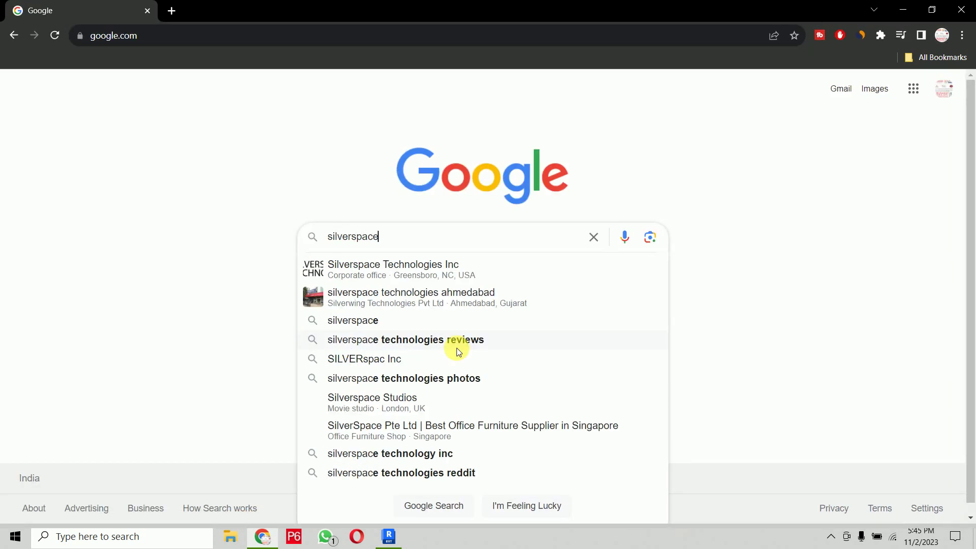
key("Left")
key("Left")
key("Left")
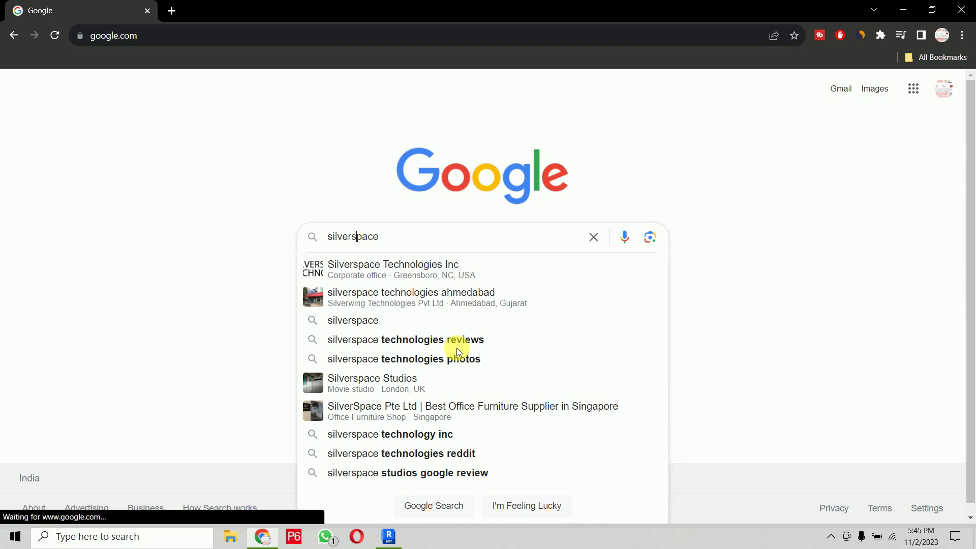
key("Right")
key("Right")
key("Right")
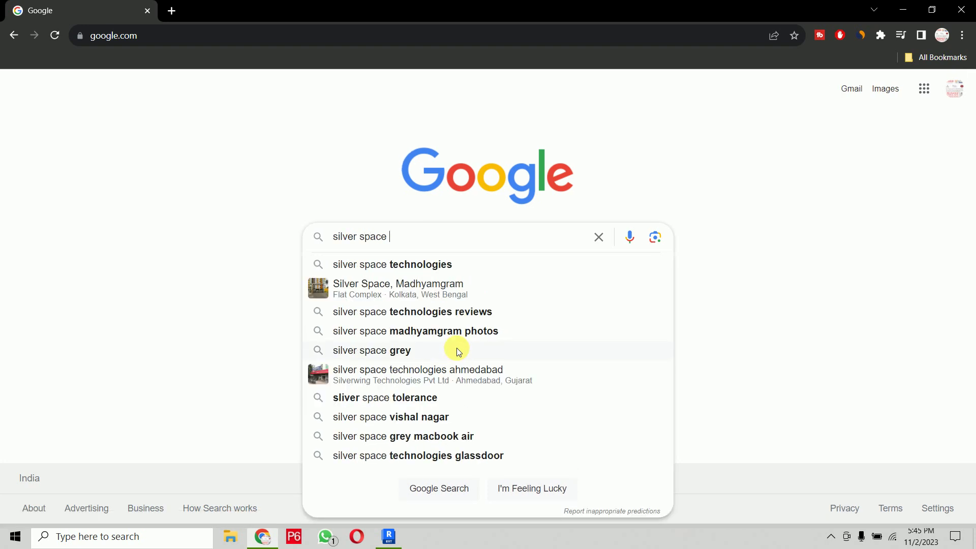
left_click(440, 407)
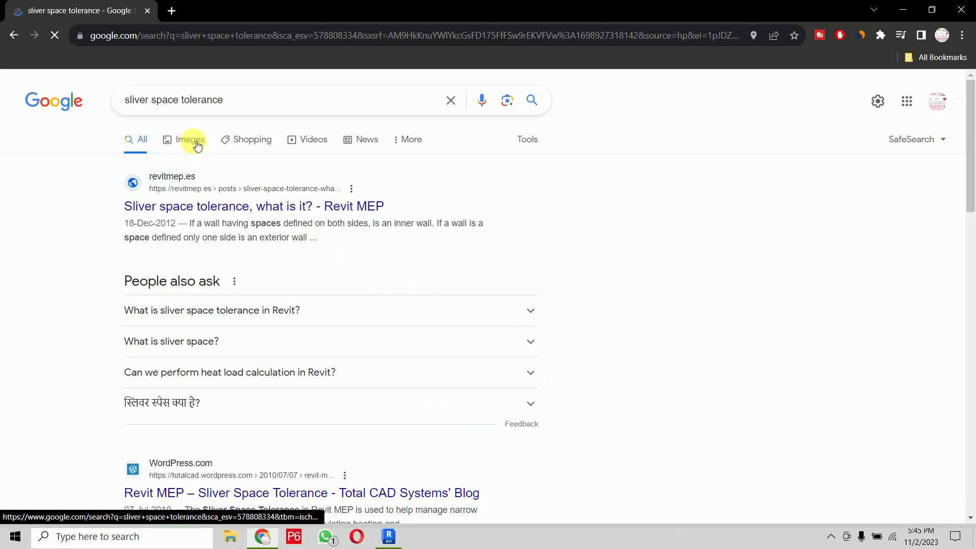
left_click(193, 141)
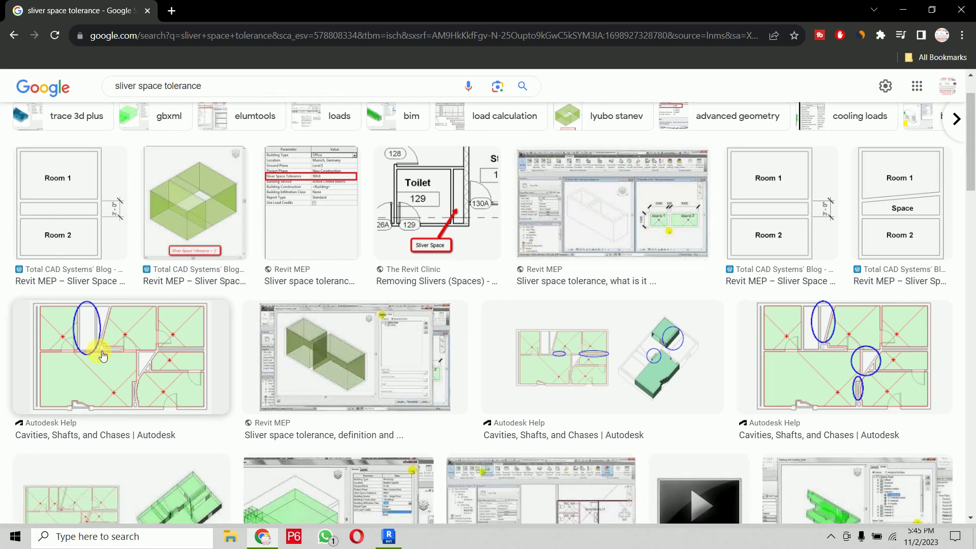
Preview the Autodesk cavities-and-shafts illustration, then minimize Chrome back to Revit
left_click(99, 351)
scroll(727, 295, "up", 1)
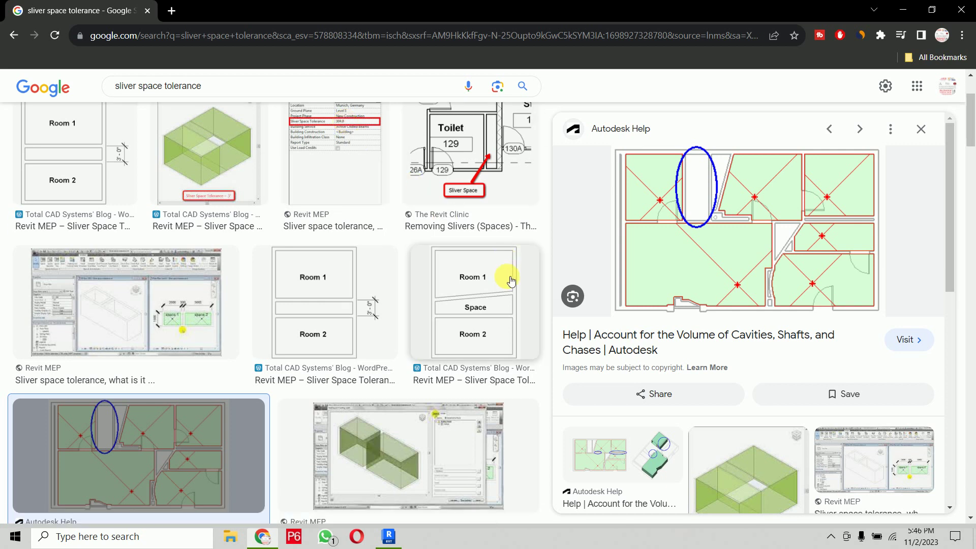
scroll(509, 277, "down", 5)
scroll(512, 283, "down", 4)
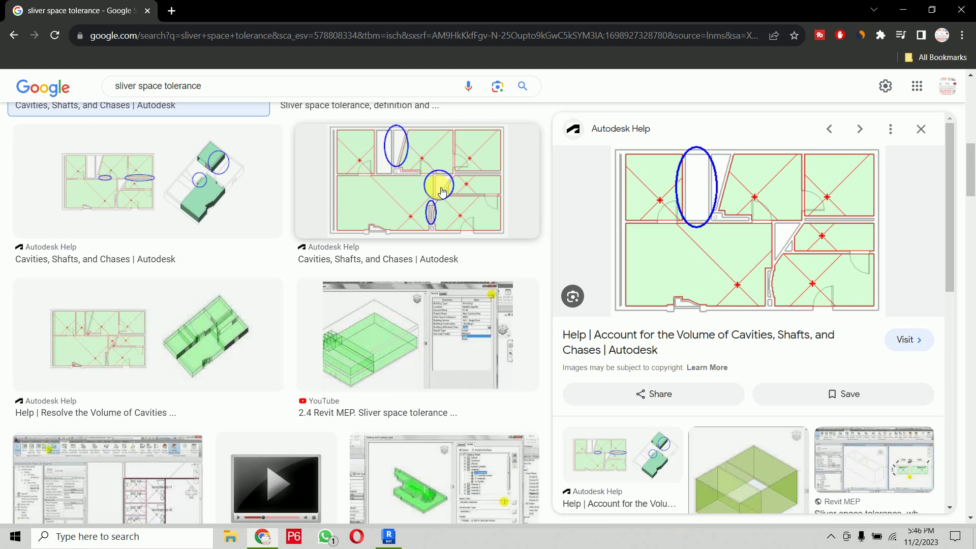
scroll(780, 225, "down", 4)
scroll(785, 232, "down", 2)
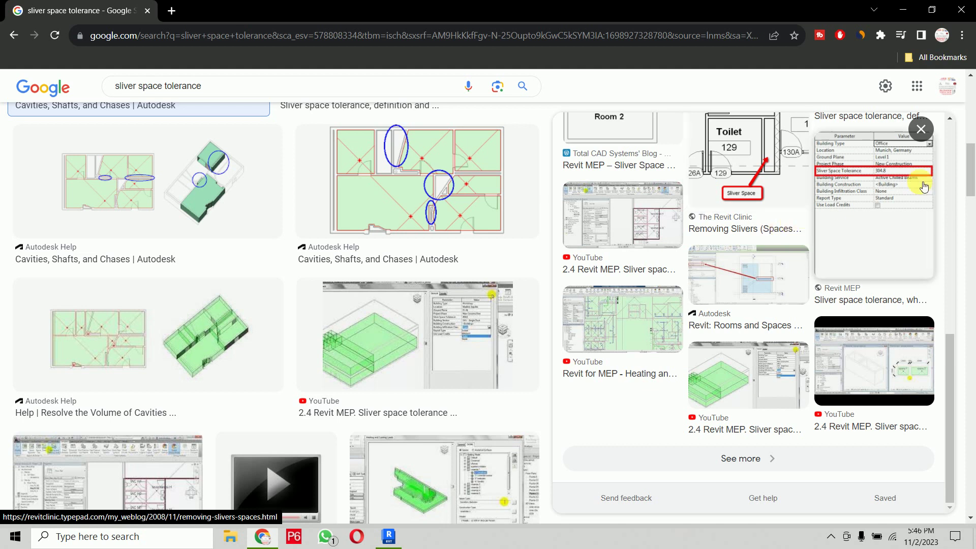
left_click(905, 11)
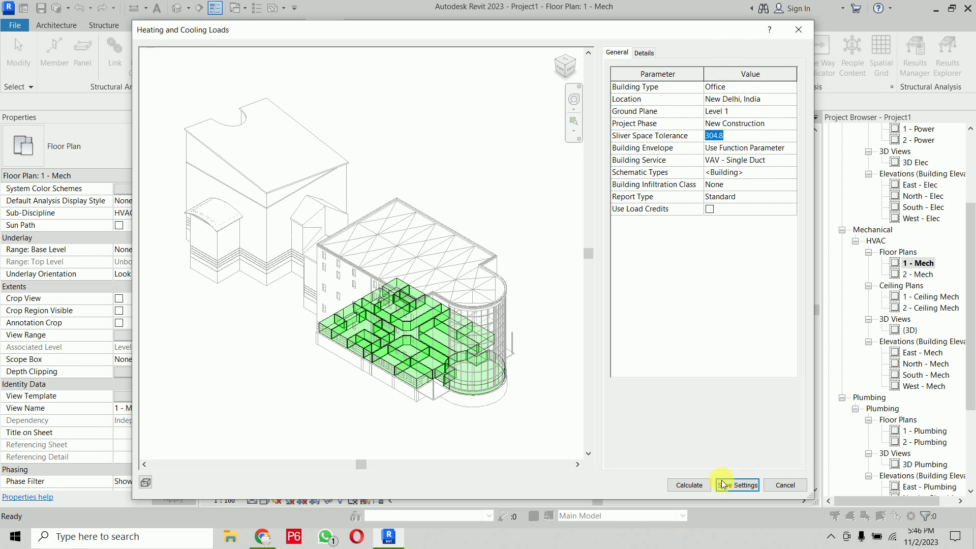
Close the loads dialog and try an aligned dimension between two walls, then cancel it
left_click(738, 485)
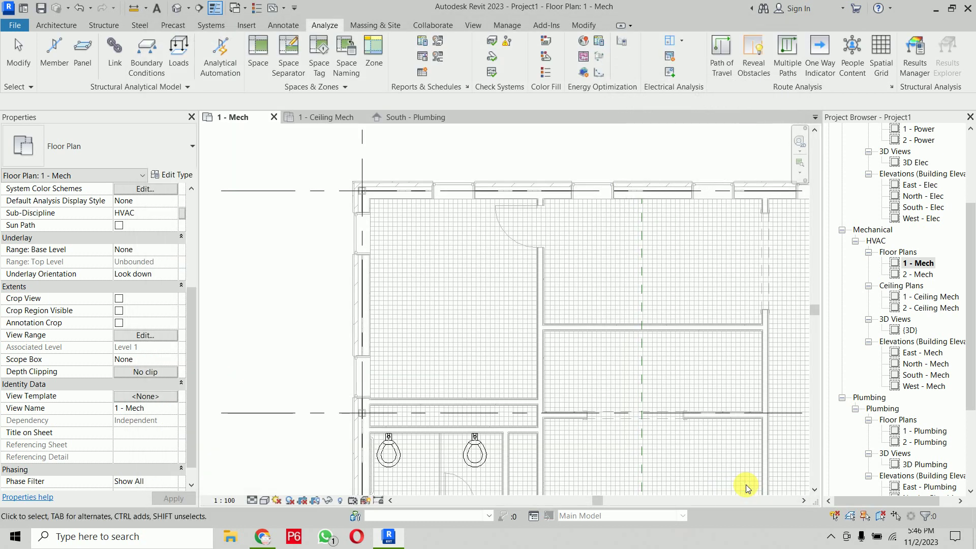
scroll(403, 298, "up", 3)
scroll(414, 312, "up", 2)
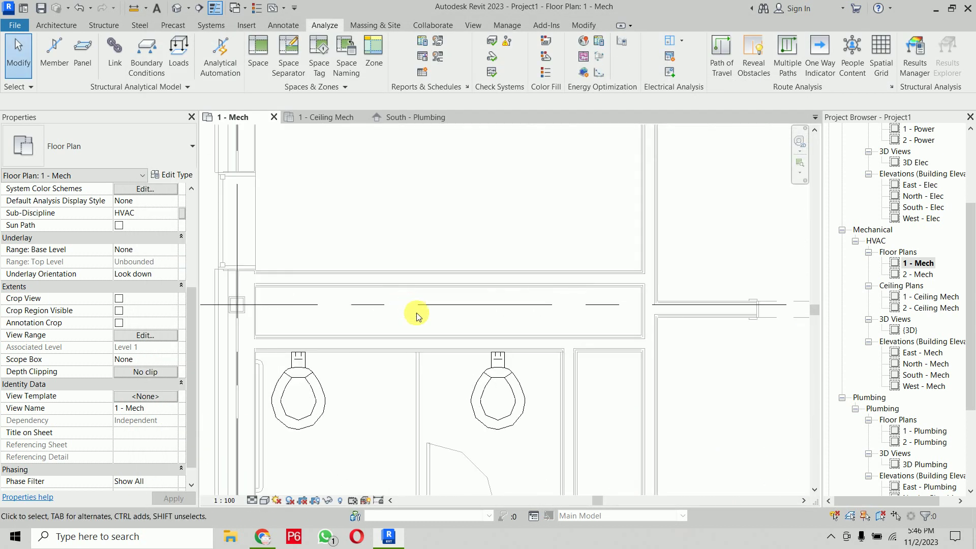
key("i")
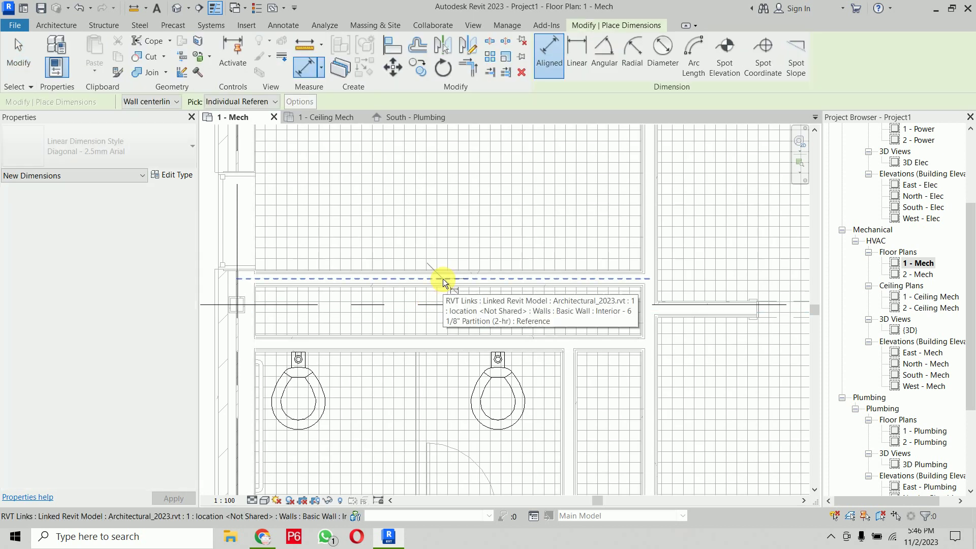
left_click(443, 279)
left_click(444, 349)
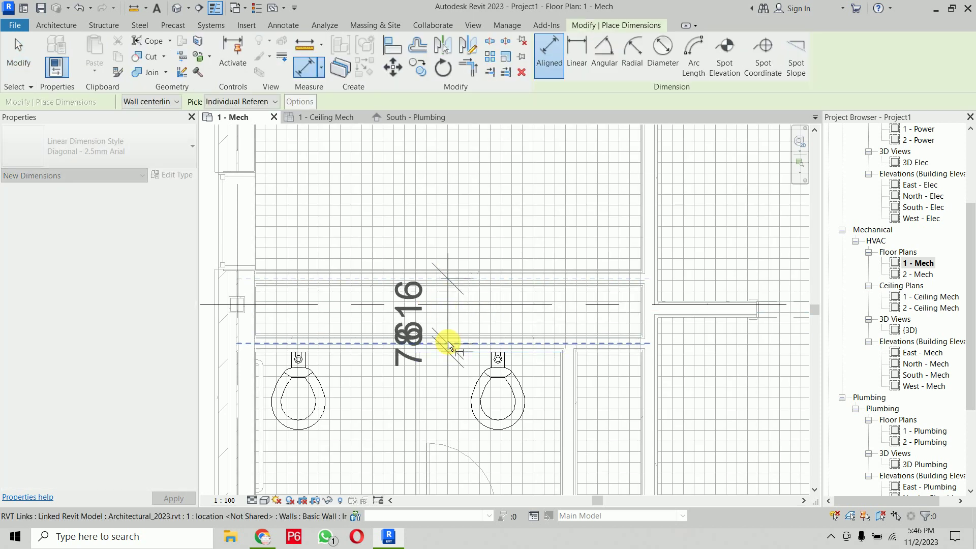
key("Escape")
key("Escape")
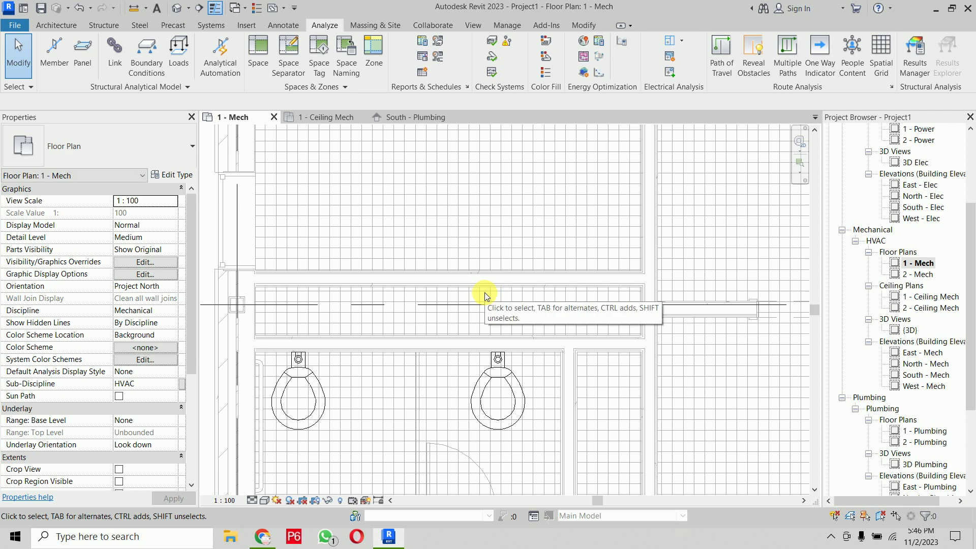
Measure the toilet-side wall to its faces, reading 460, without keeping the dimension
key("l")
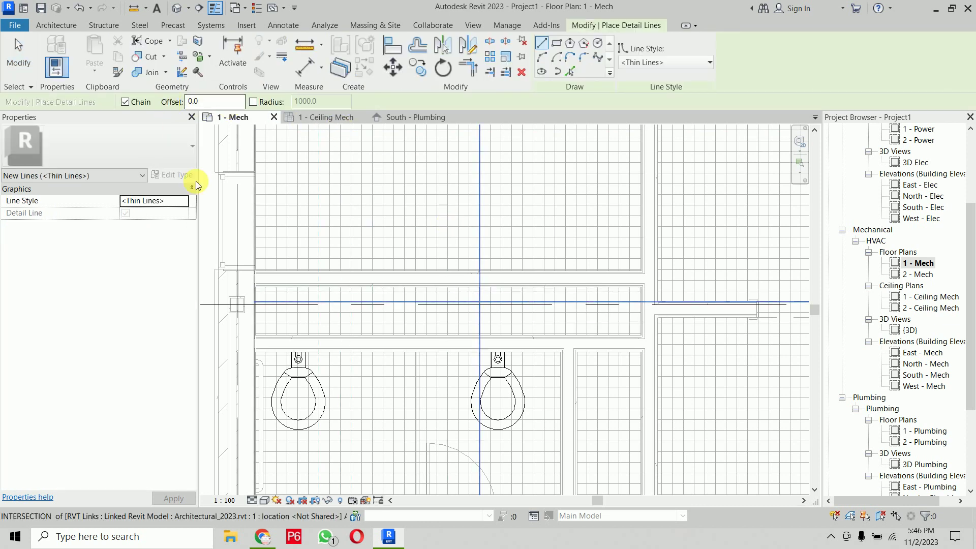
key("Escape")
key("Escape")
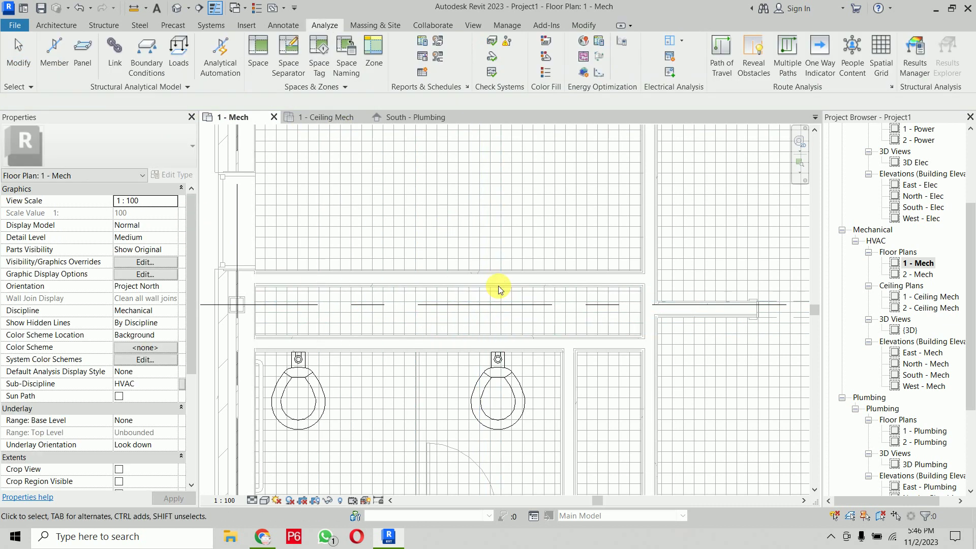
key("d")
key("i")
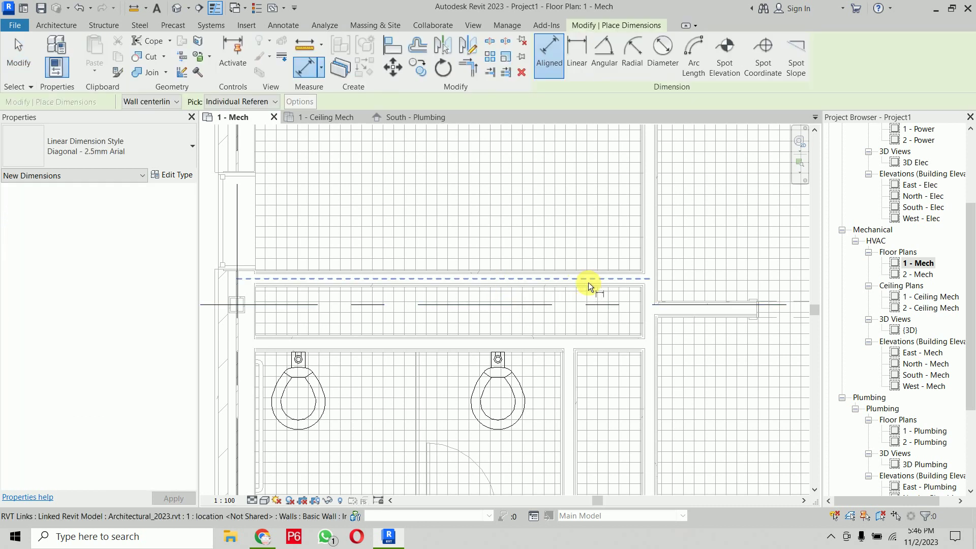
left_click(176, 102)
left_click(140, 116)
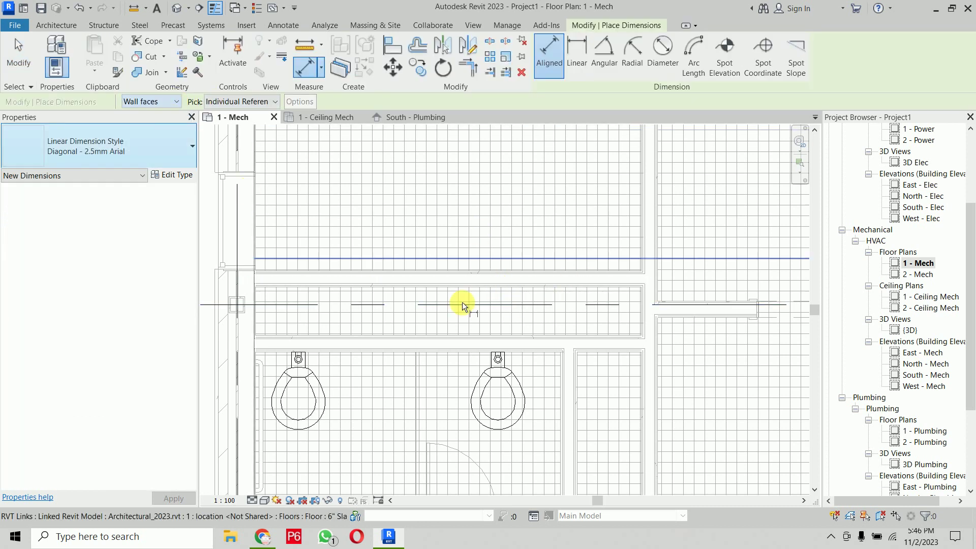
left_click(612, 286)
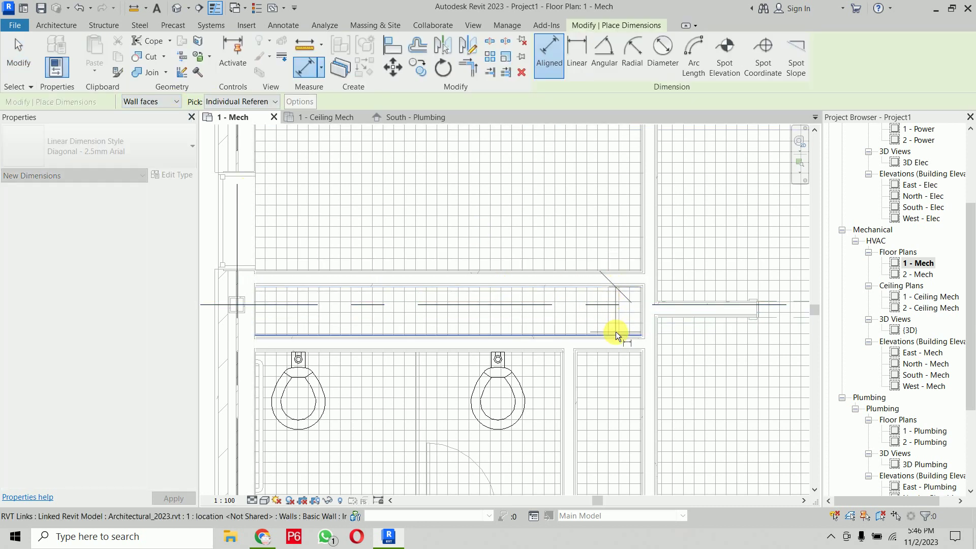
key("Escape")
key("Escape")
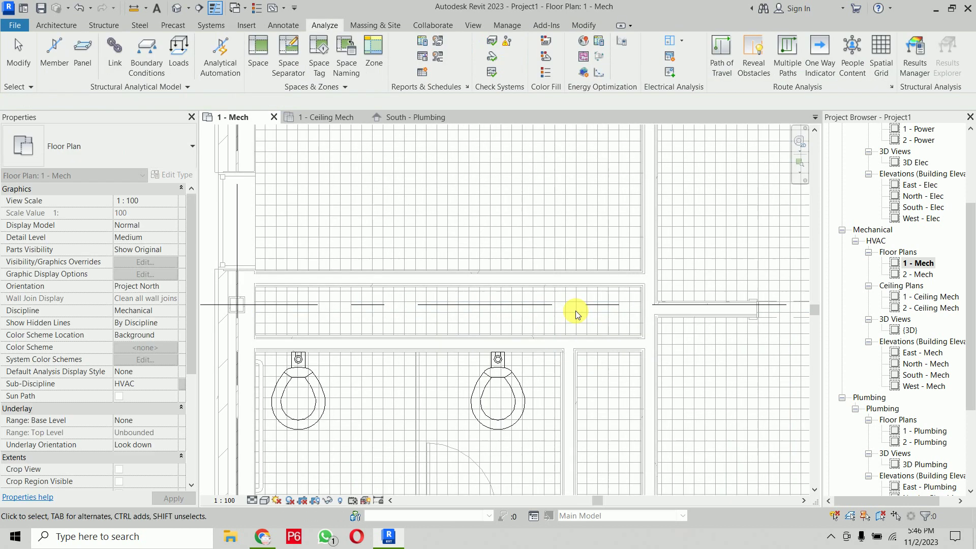
Set Sliver Space Tolerance to 460 and keep Use Function Parameter for Building Envelope
left_click(426, 42)
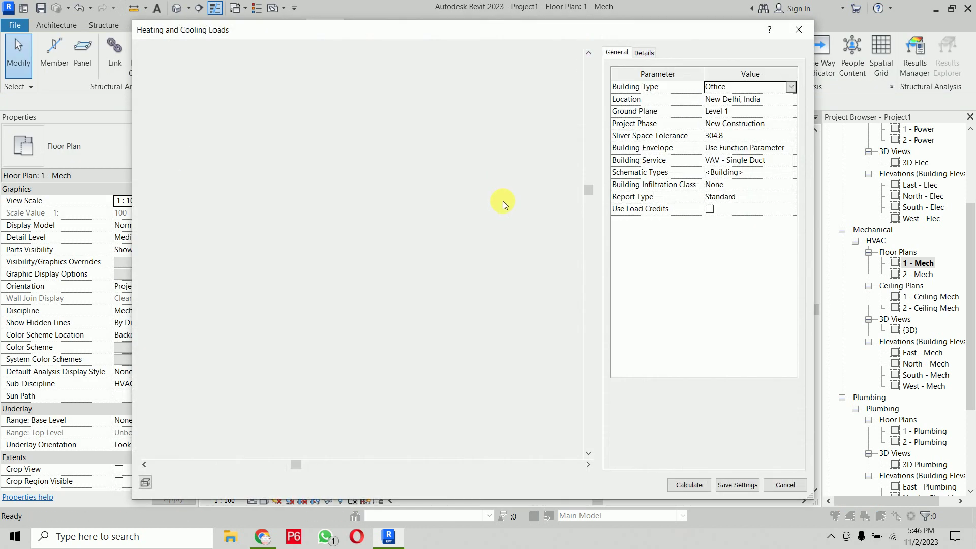
left_click(753, 138)
type("460")
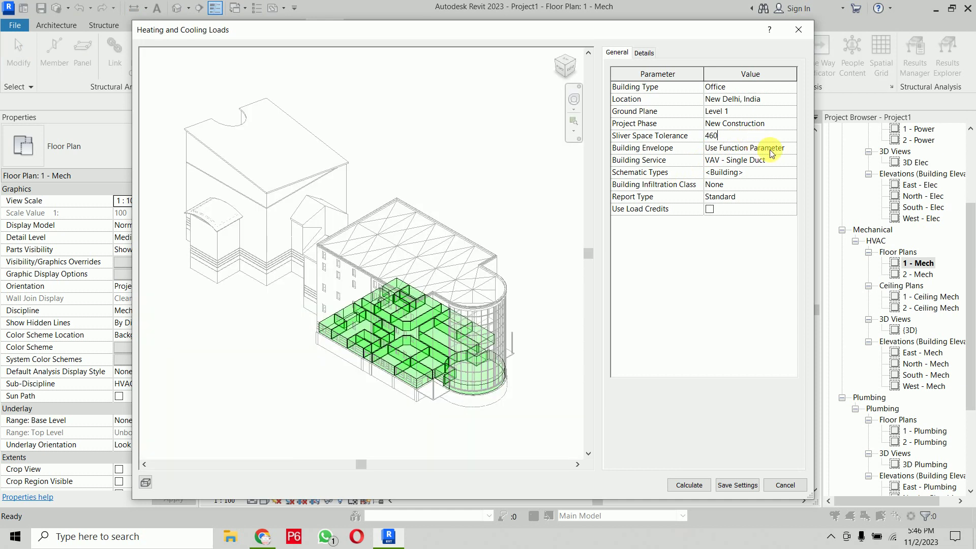
left_click(791, 148)
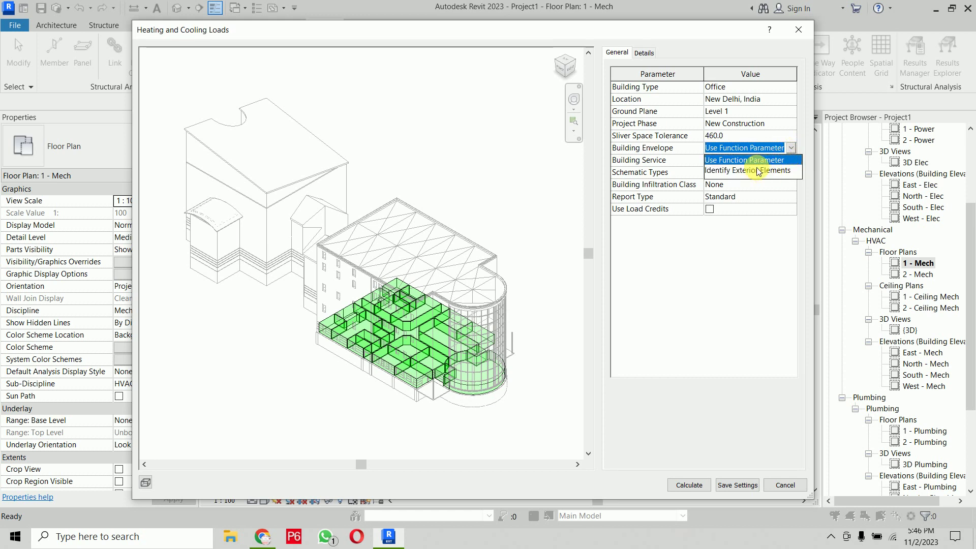
left_click(760, 152)
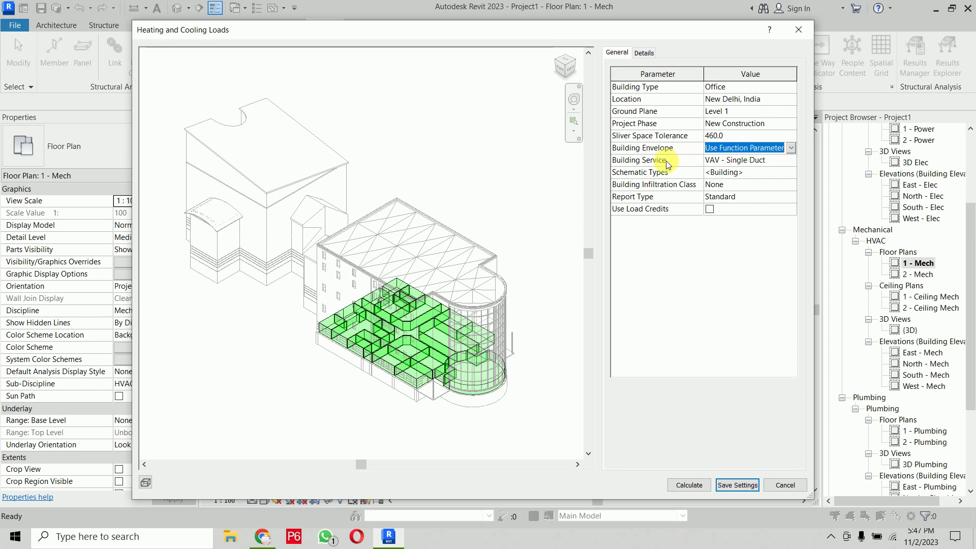
Keep VAV - Single Duct as Building Service and bring up the Schematic Types list
left_click(787, 163)
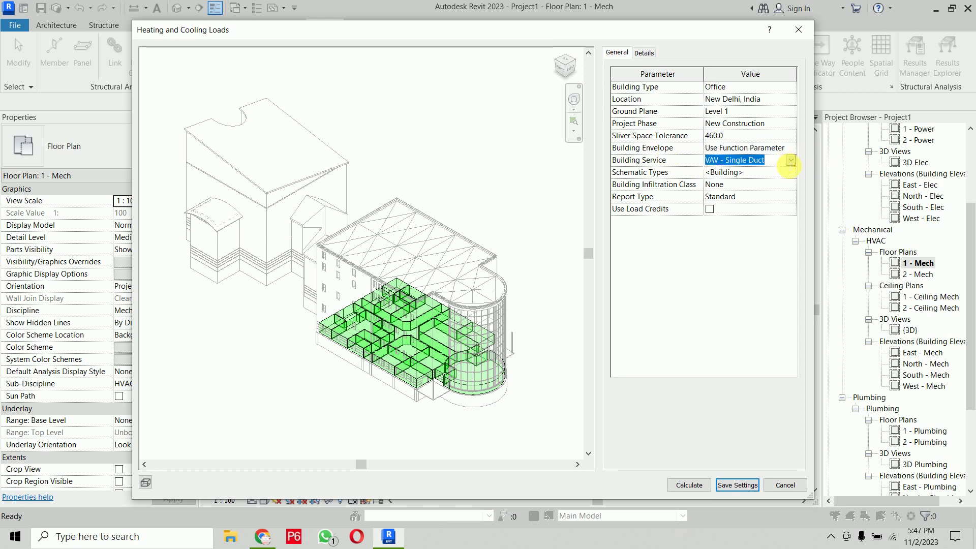
left_click(790, 161)
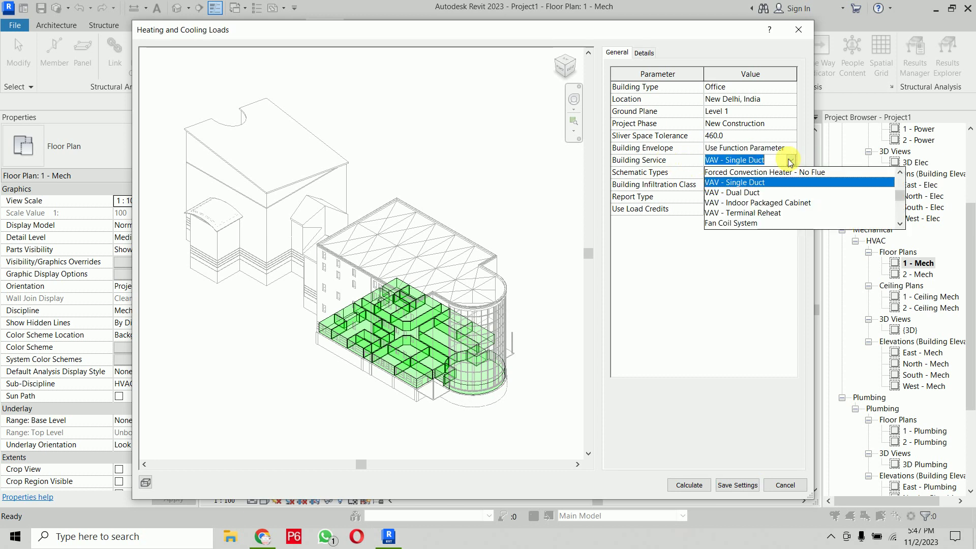
scroll(796, 199, "down", 1)
scroll(796, 198, "down", 1)
scroll(796, 201, "down", 2)
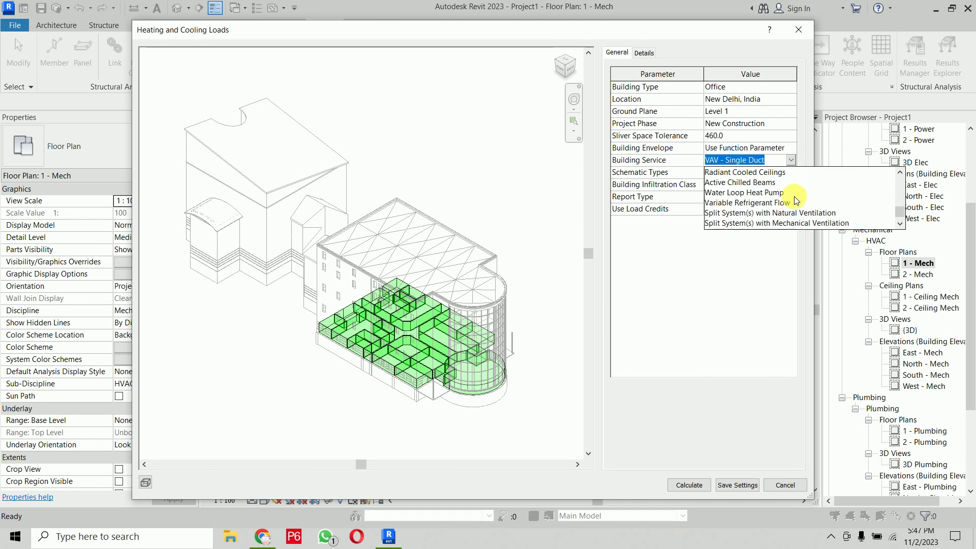
scroll(796, 201, "down", 1)
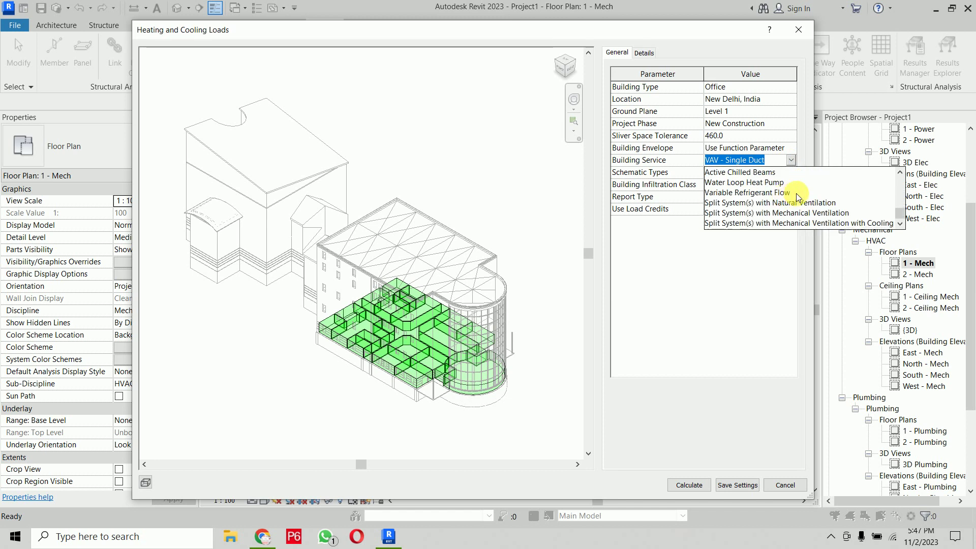
scroll(798, 197, "up", 3)
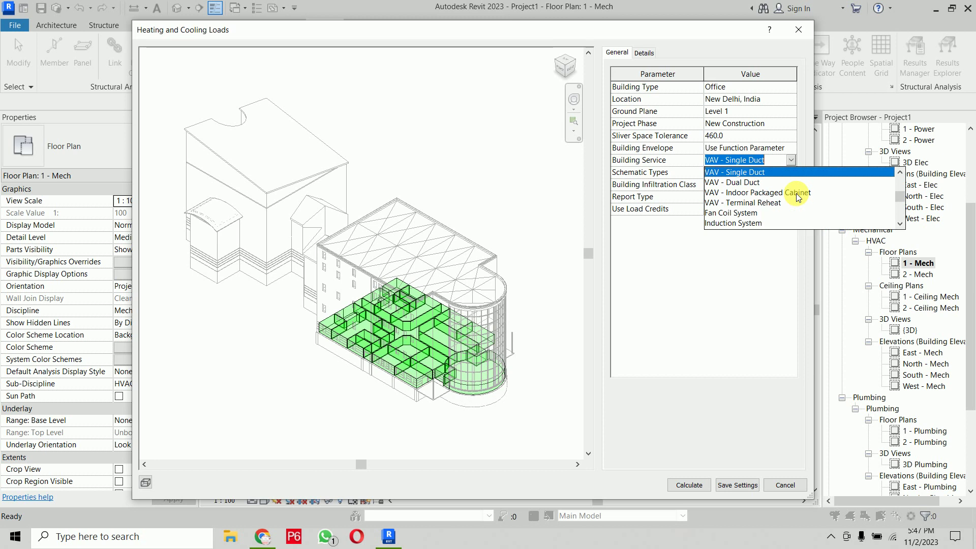
scroll(798, 198, "up", 1)
scroll(799, 197, "up", 1)
scroll(798, 197, "down", 1)
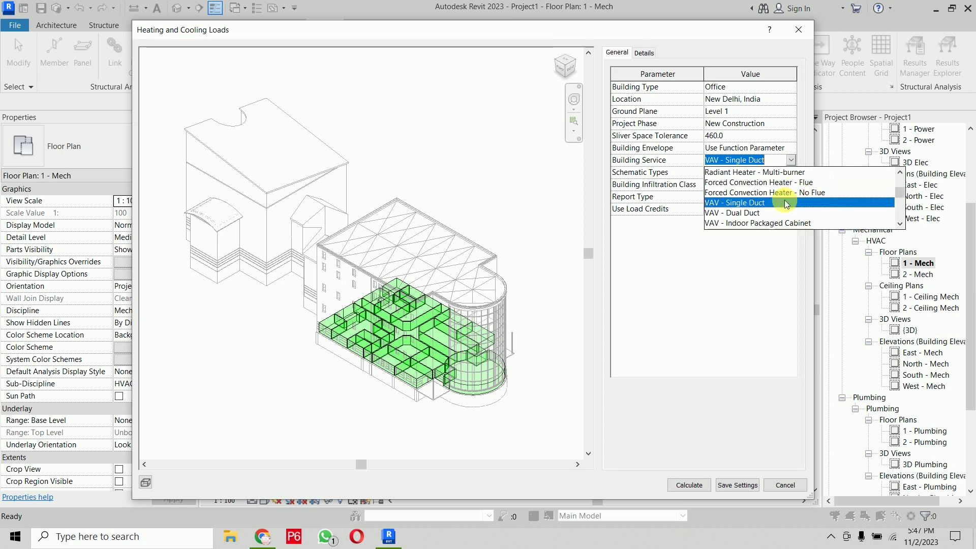
left_click(785, 203)
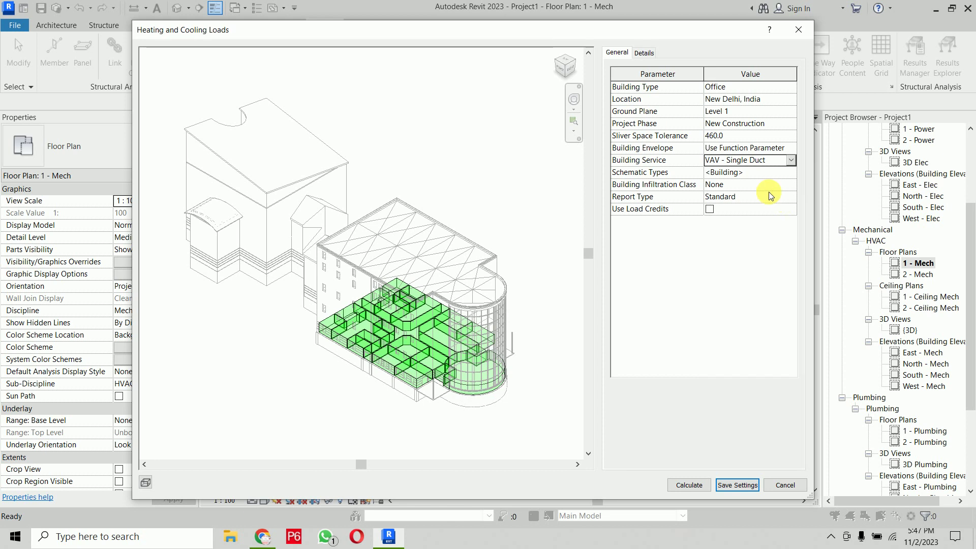
left_click(788, 172)
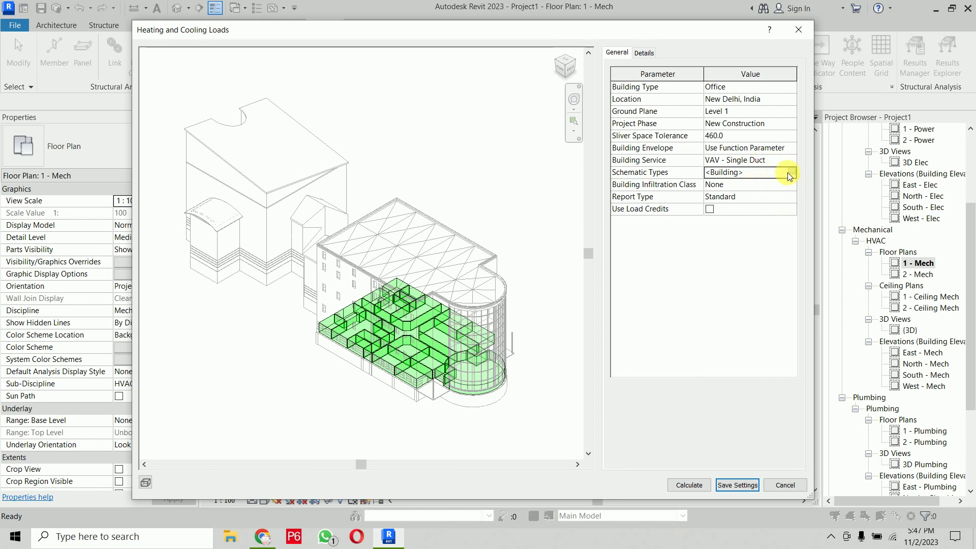
left_click(792, 172)
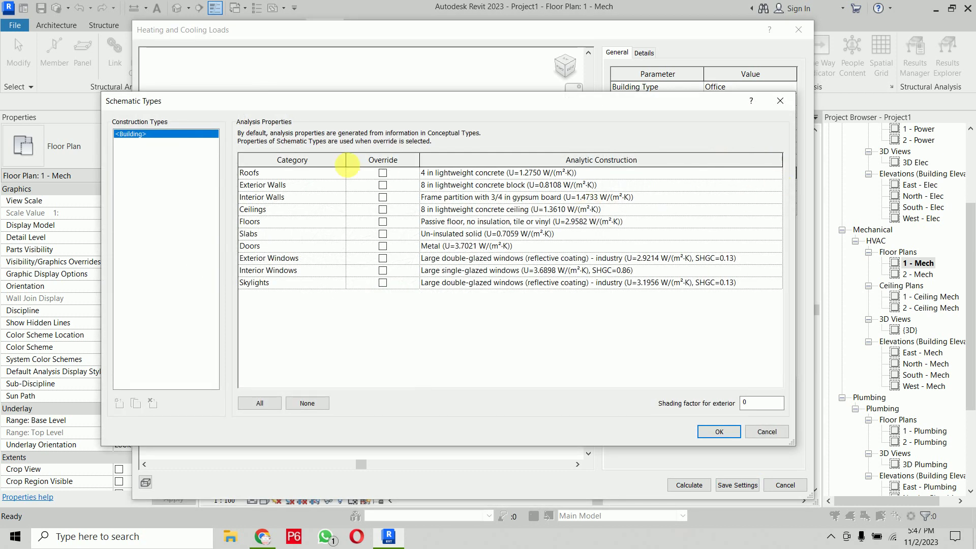
Inspect the Schematic Types roof constructions and leave the 4 in lightweight concrete roof unchanged
left_click_drag(335, 106, 252, 107)
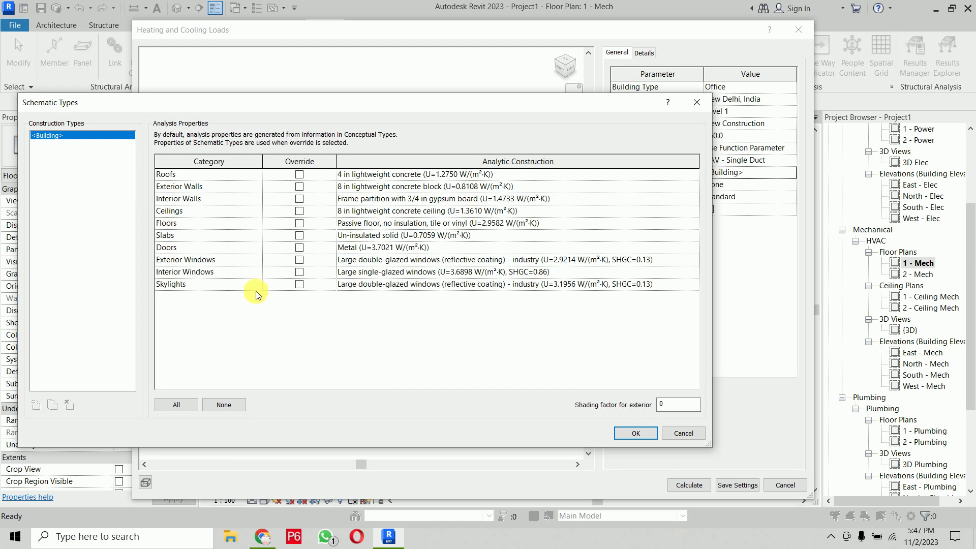
left_click(633, 433)
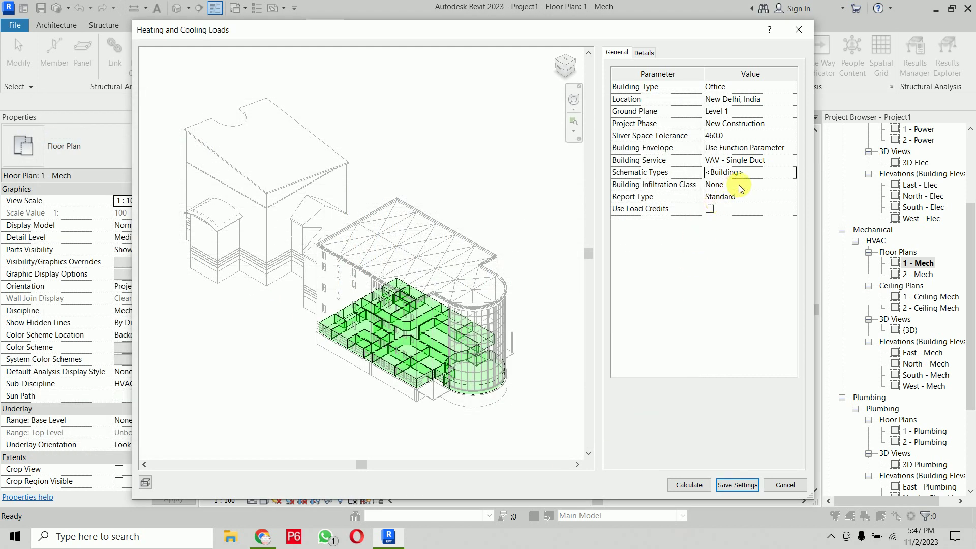
left_click(792, 173)
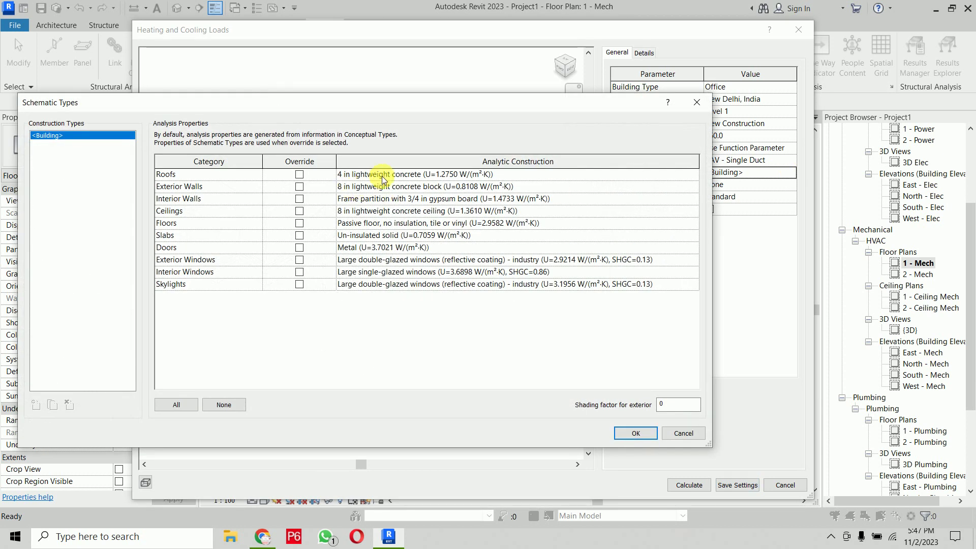
left_click(691, 174)
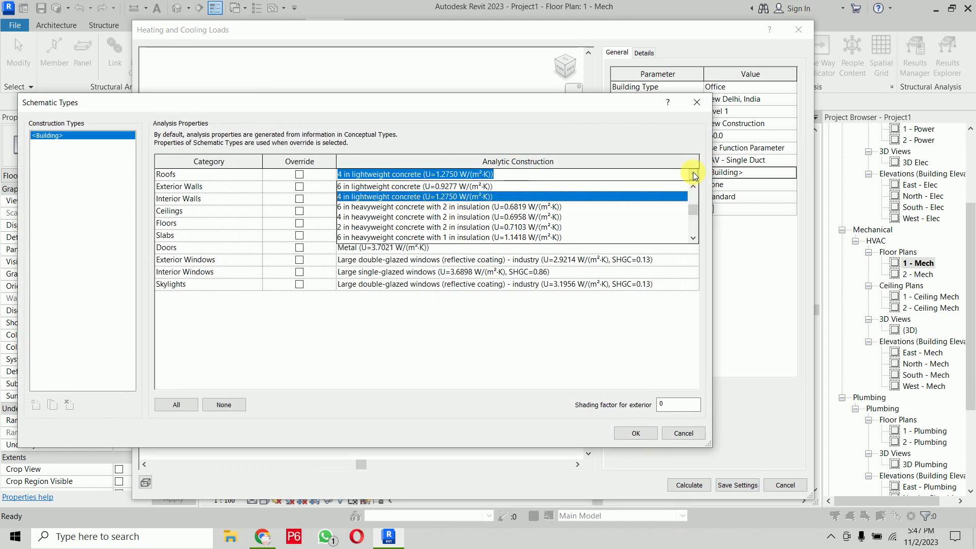
left_click(695, 176)
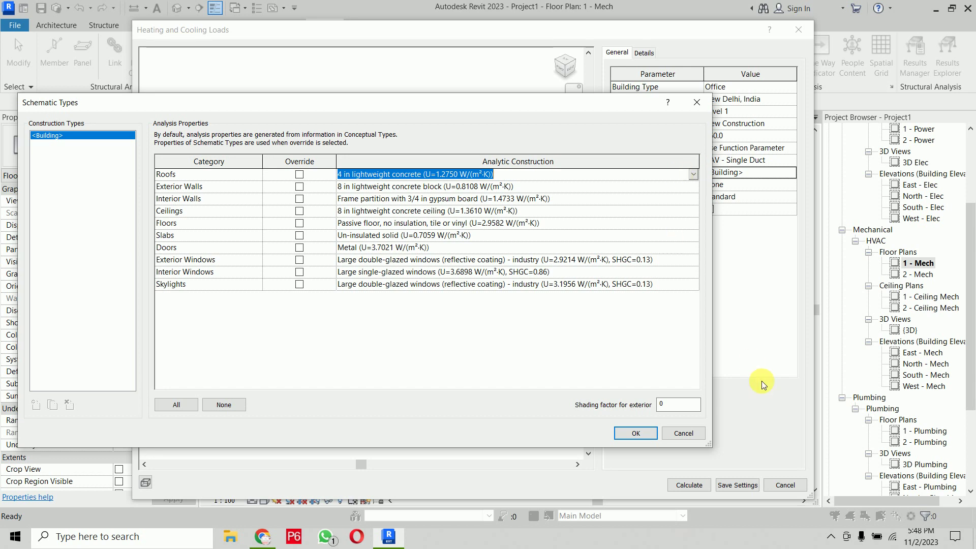
left_click(634, 433)
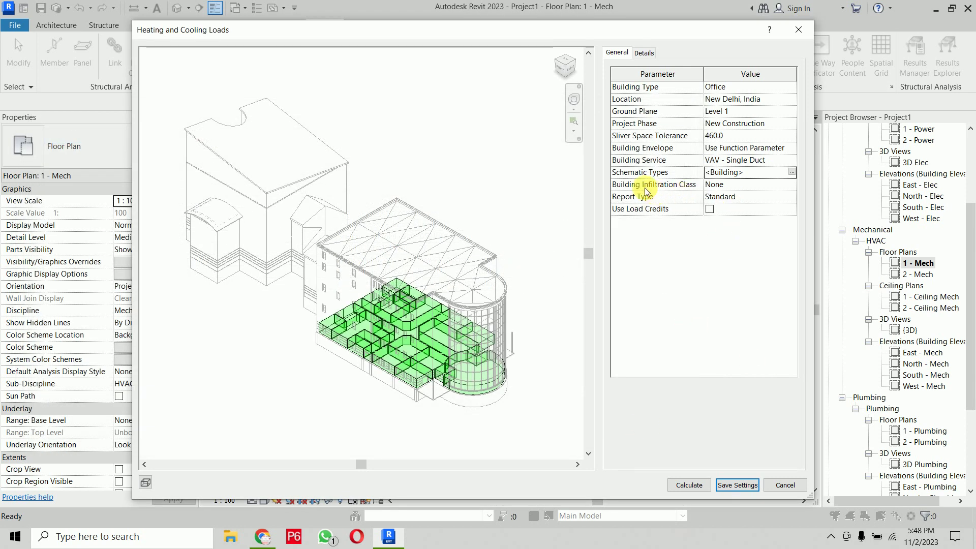
Change Building Infiltration Class from None to Loose, then go to the Details tab
left_click(759, 187)
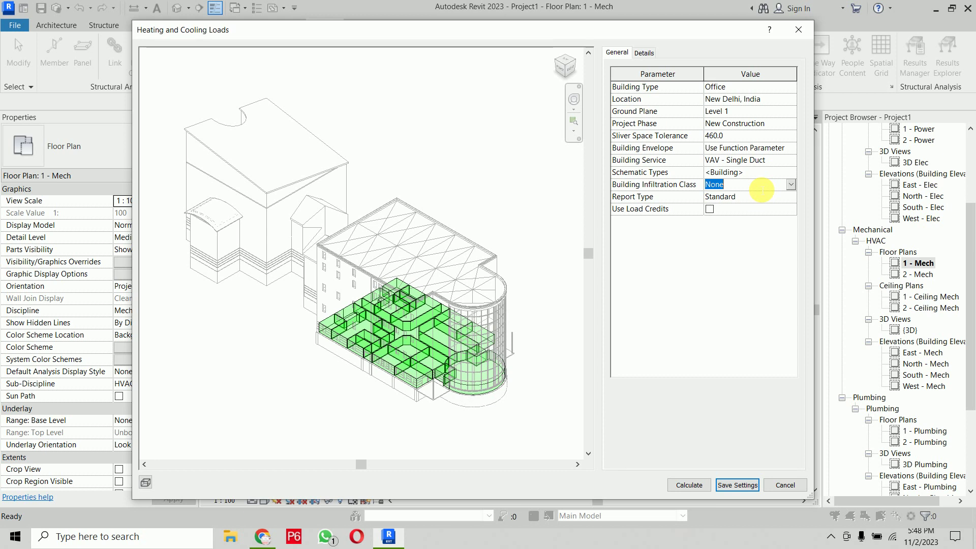
left_click(792, 185)
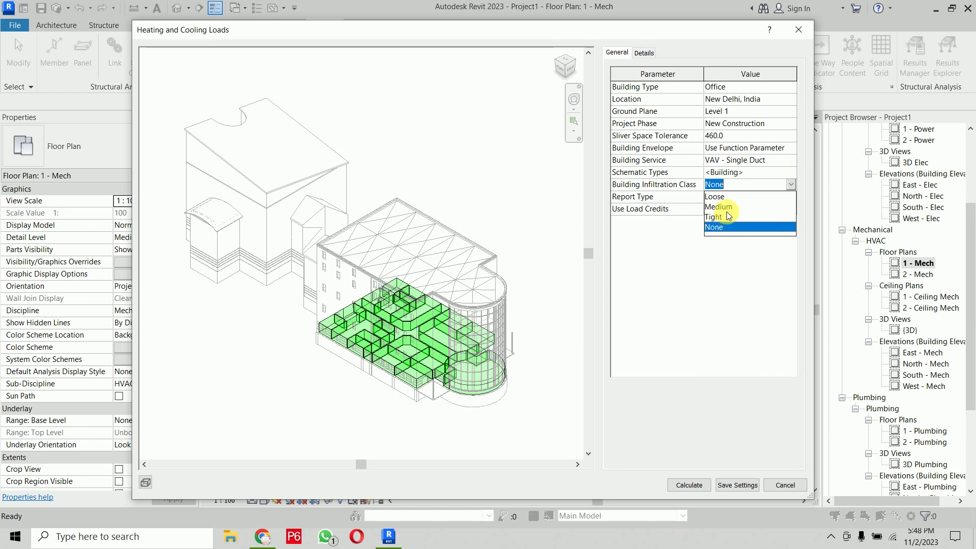
left_click(731, 197)
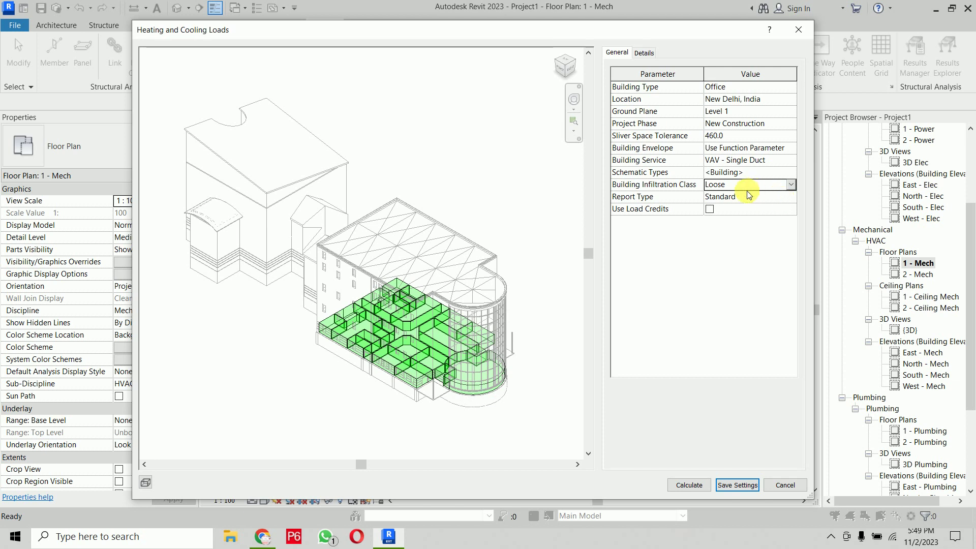
left_click(647, 54)
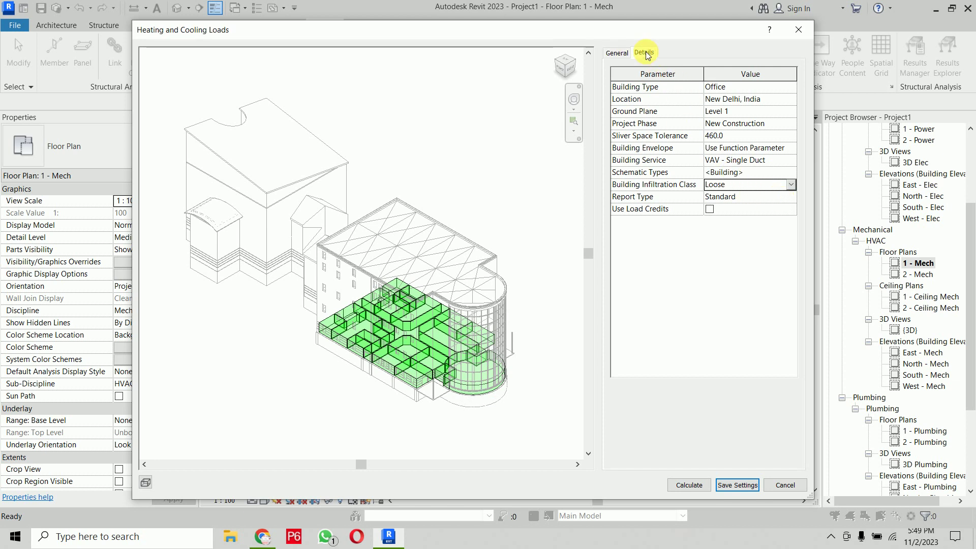
Under Default spaces, give 001 MECHANICAL the Electrical/Mechanical space type
left_click(630, 97)
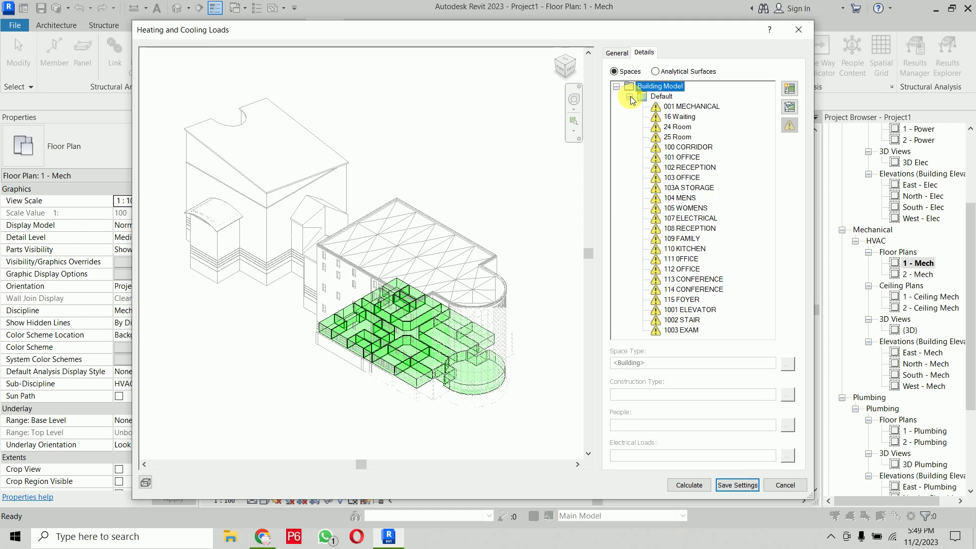
left_click(696, 107)
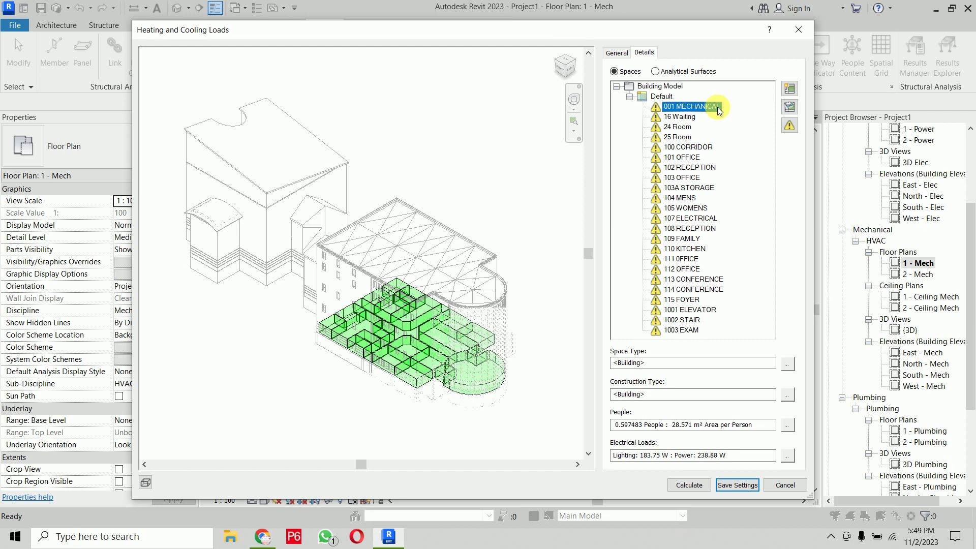
left_click(788, 364)
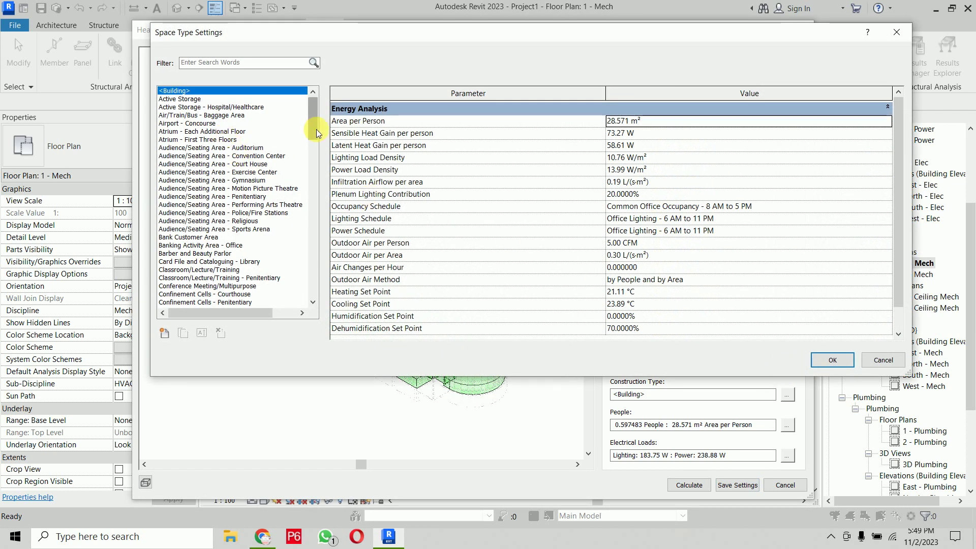
mouse_move(316, 118)
left_mouse_down()
mouse_move(324, 301)
mouse_move(312, 237)
left_mouse_up()
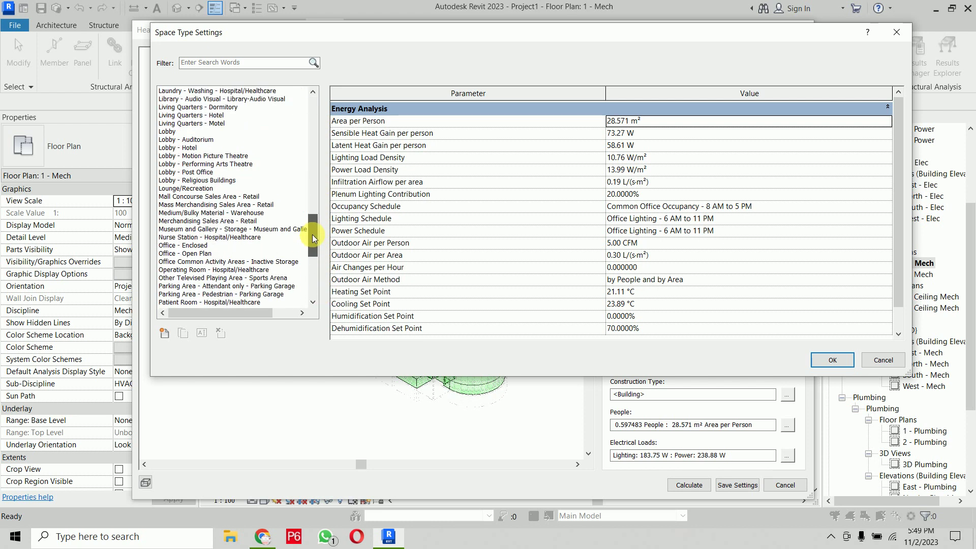
left_click_drag(312, 234, 305, 186)
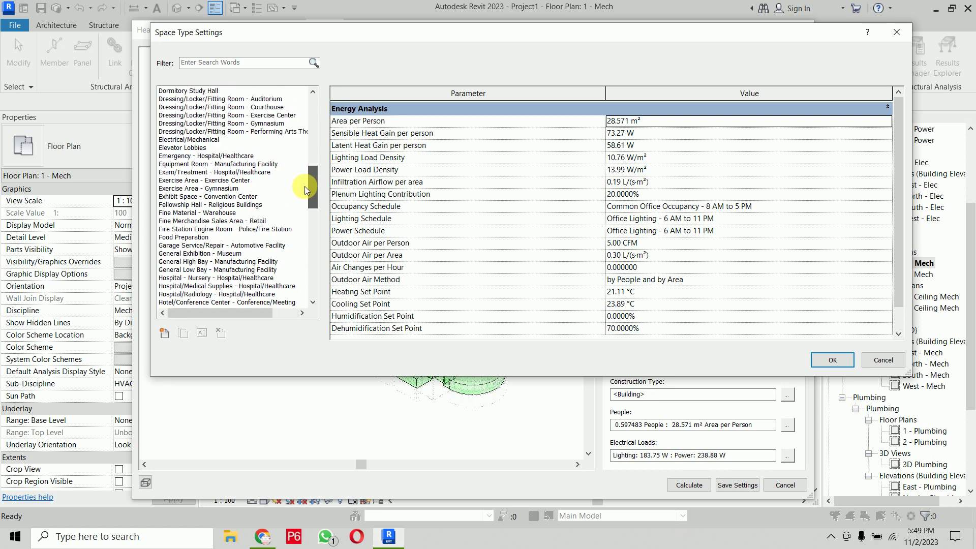
left_click(216, 142)
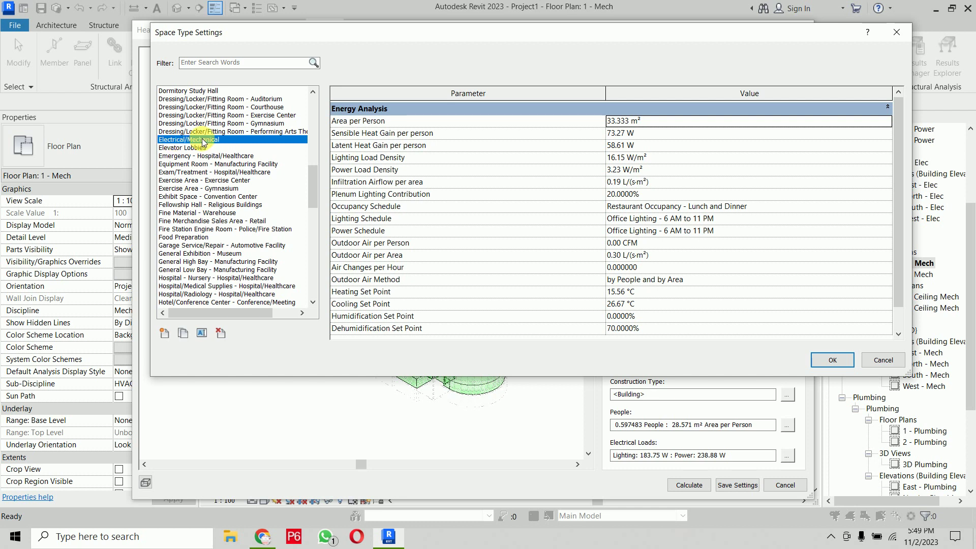
left_click(829, 360)
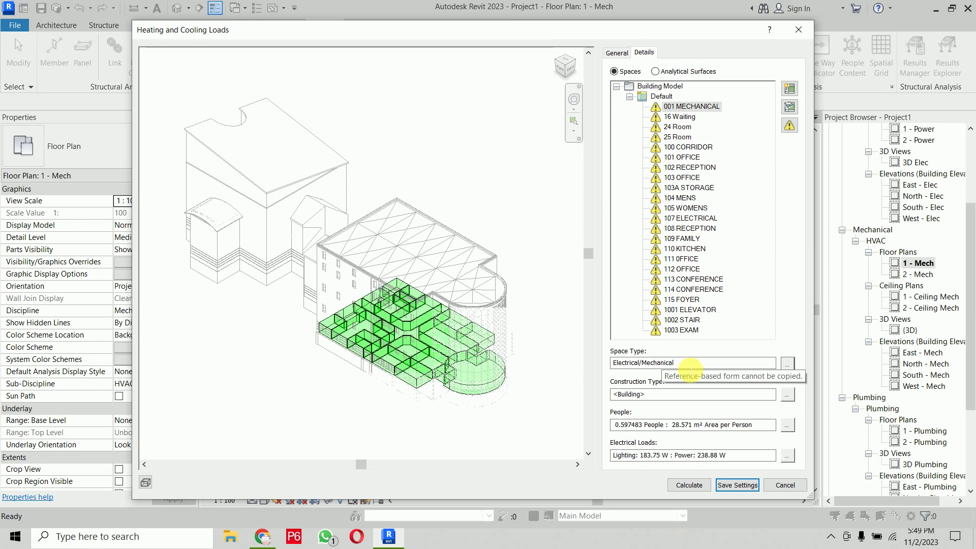
Open space types for 16 Waiting and preview the Reception/Waiting Hotel and Transportation types
left_click(679, 116)
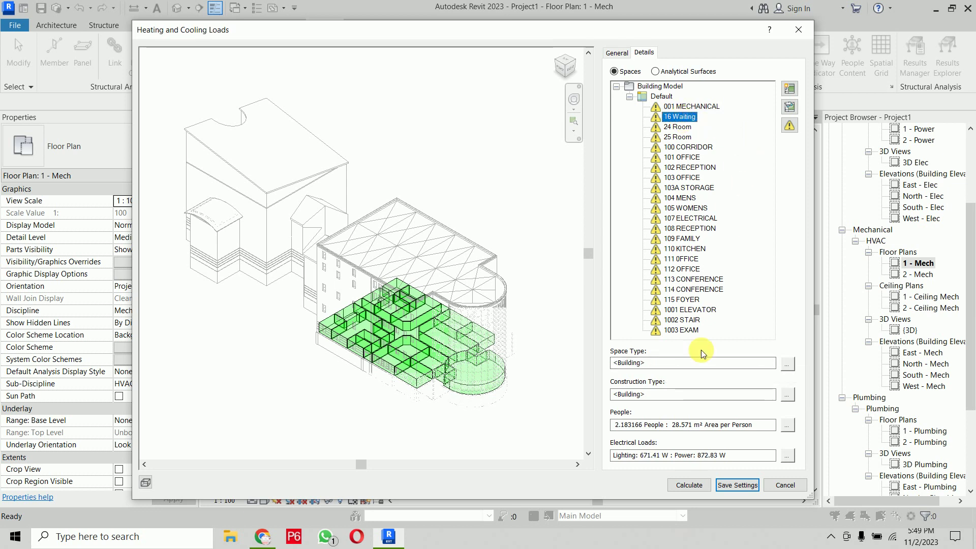
left_click(787, 364)
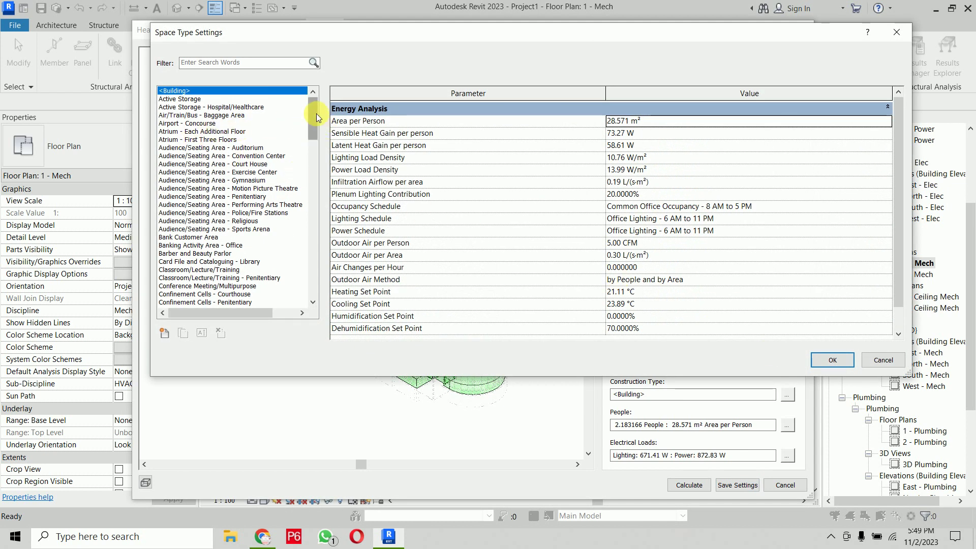
left_click_drag(316, 115, 316, 139)
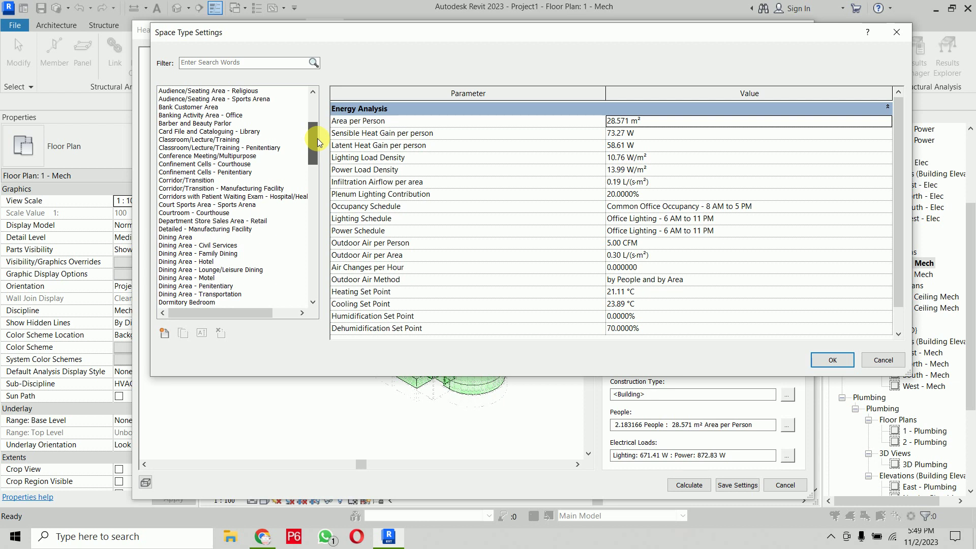
left_click_drag(318, 139, 319, 282)
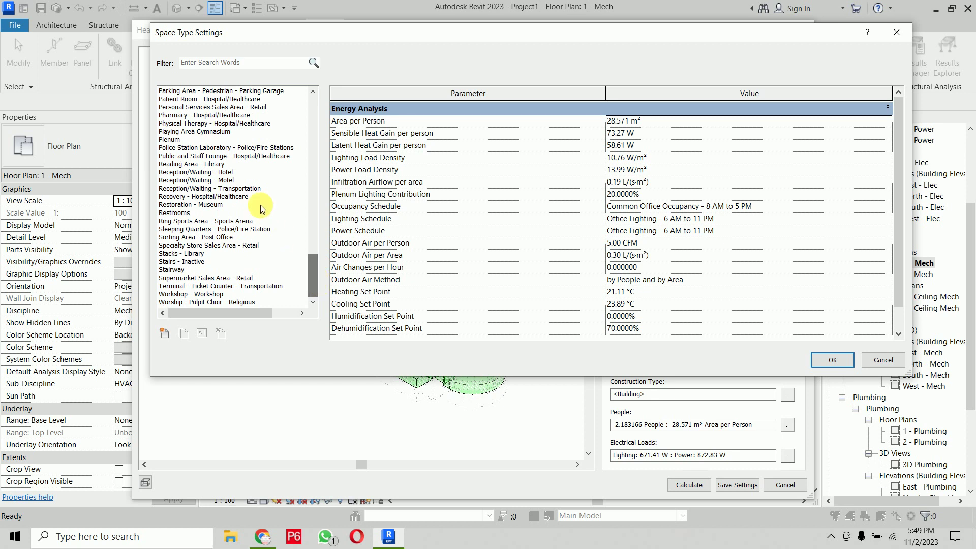
left_click(207, 173)
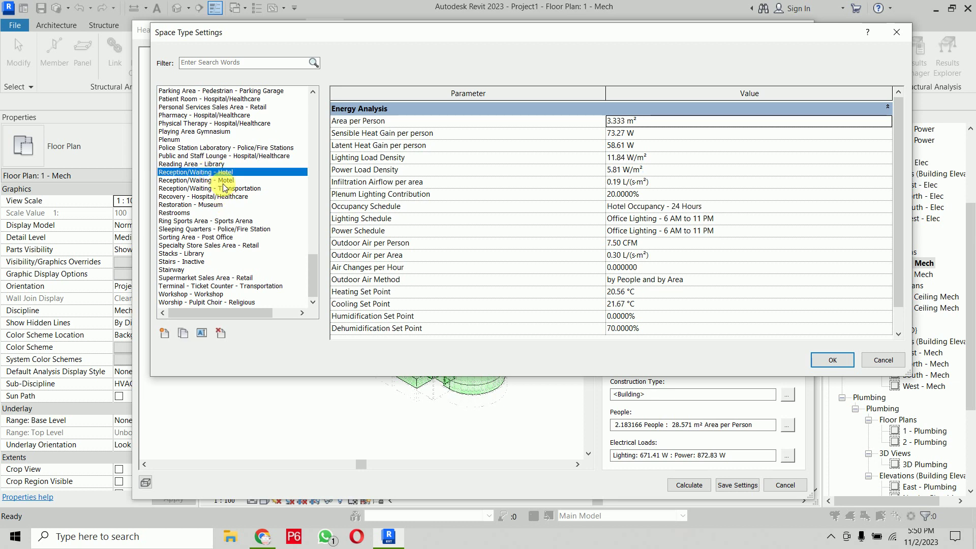
left_click(240, 189)
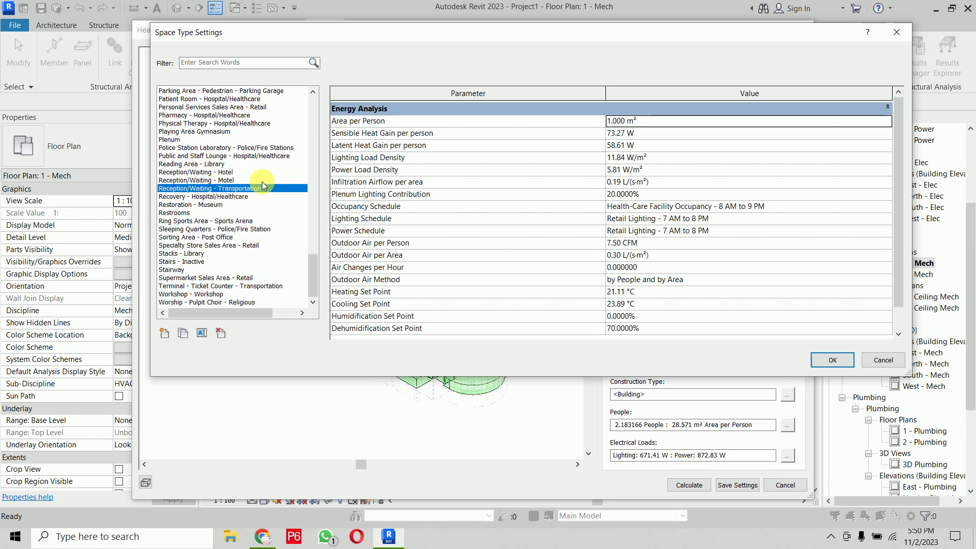
Browse the space type list and assign Lobby to 16 Waiting
scroll(263, 182, "up", 1)
scroll(264, 183, "up", 1)
scroll(265, 185, "up", 1)
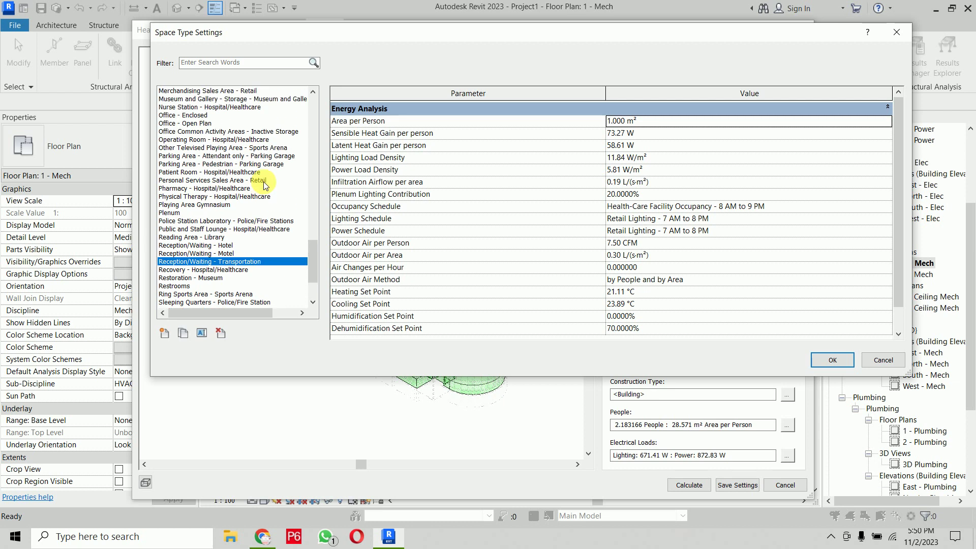
scroll(263, 183, "up", 1)
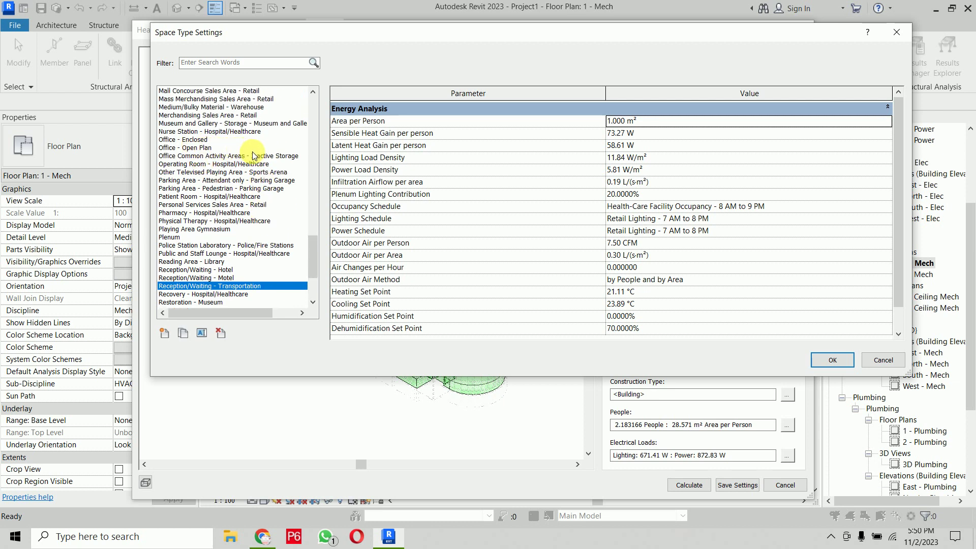
left_click(214, 148)
scroll(271, 163, "up", 1)
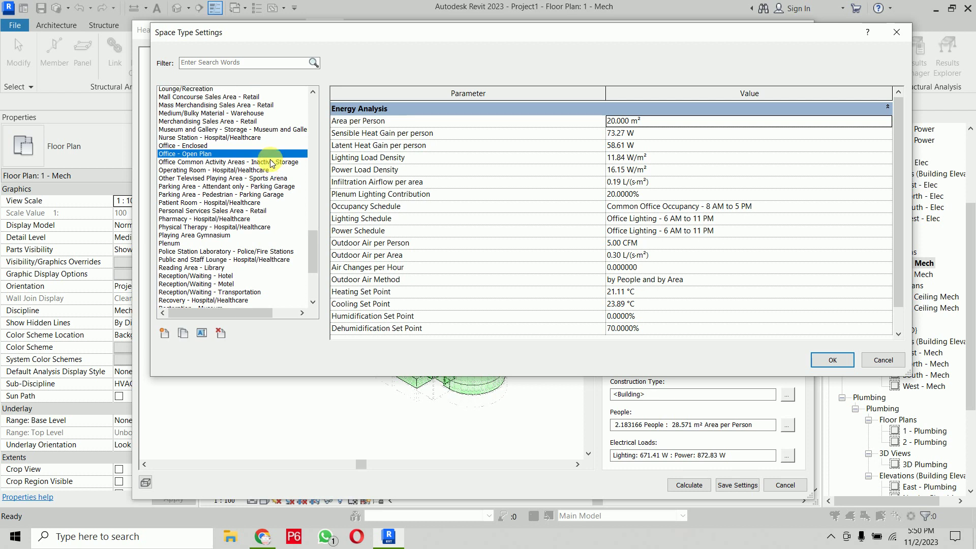
scroll(270, 161, "up", 3)
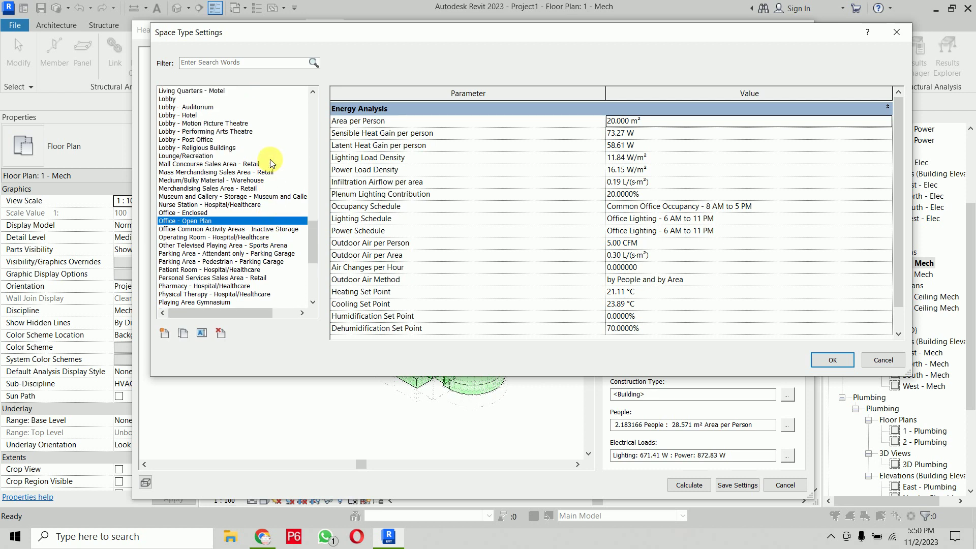
scroll(270, 160, "up", 1)
scroll(270, 160, "up", 1)
scroll(270, 160, "up", 1)
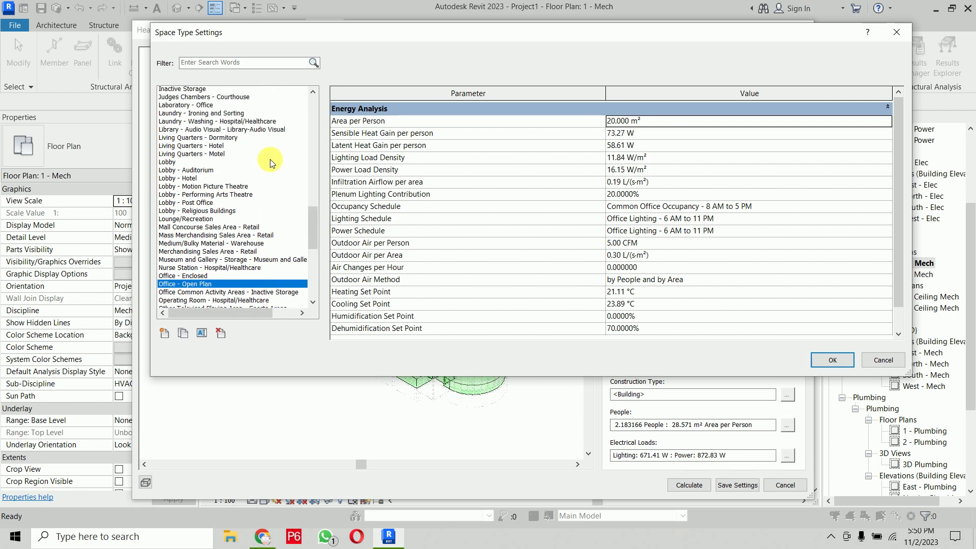
scroll(270, 160, "up", 1)
scroll(270, 159, "up", 1)
scroll(270, 160, "up", 1)
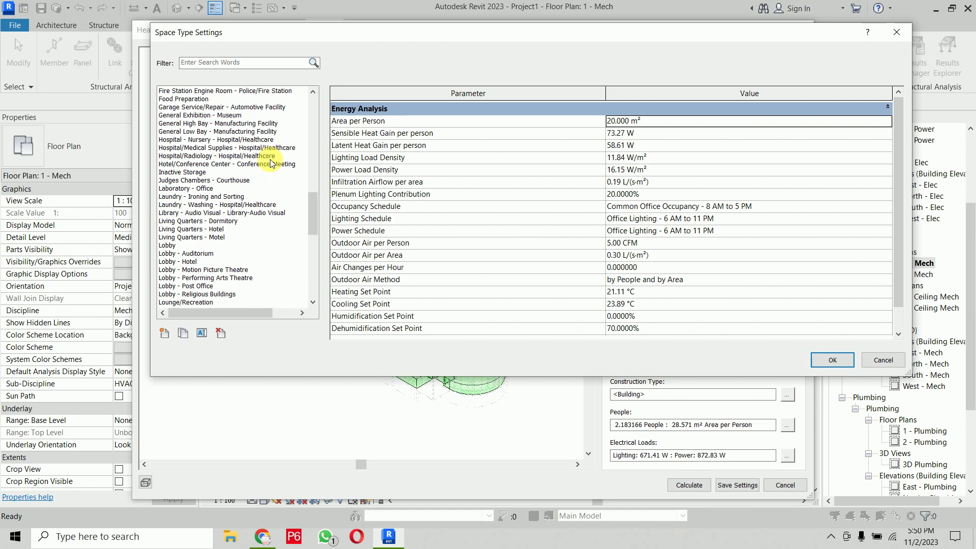
scroll(270, 163, "up", 2)
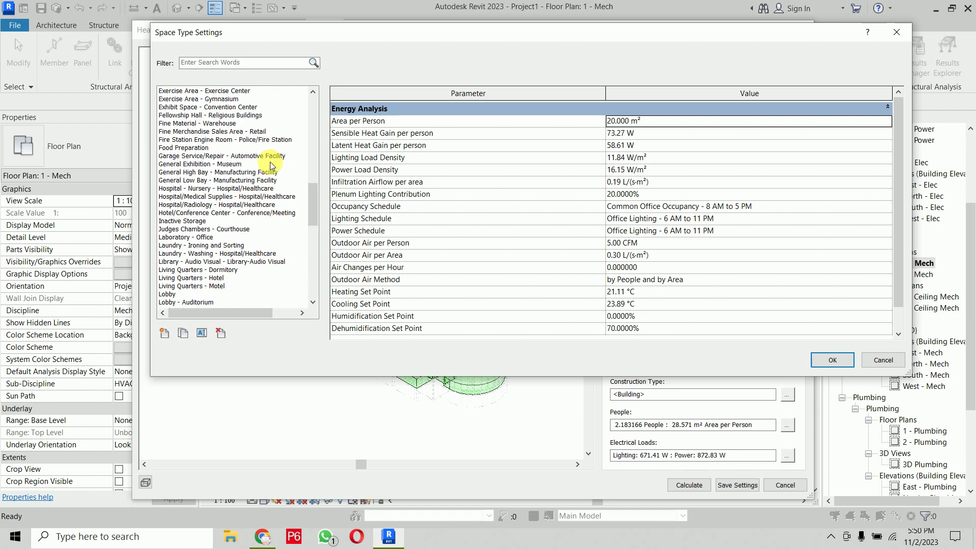
scroll(270, 162, "up", 1)
scroll(270, 162, "down", 1)
scroll(254, 204, "down", 1)
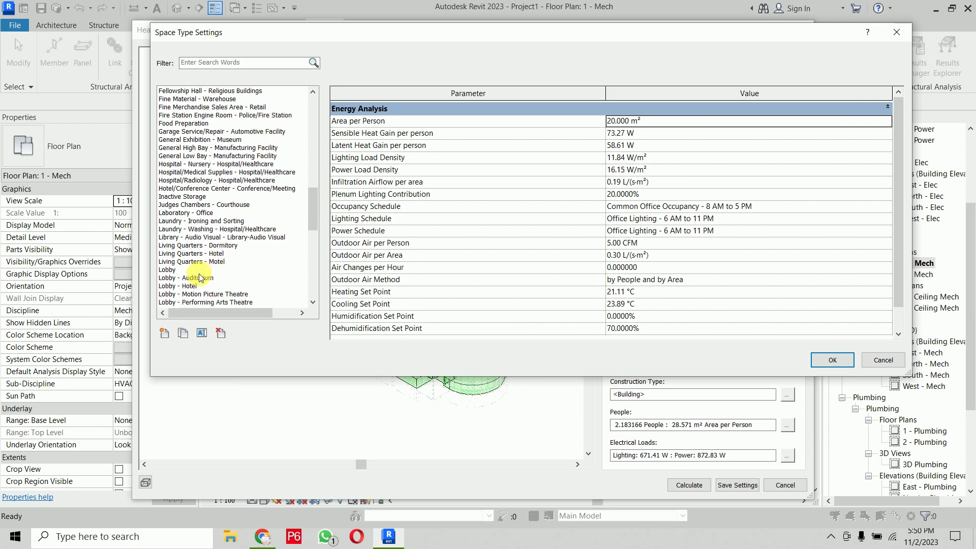
left_click(189, 270)
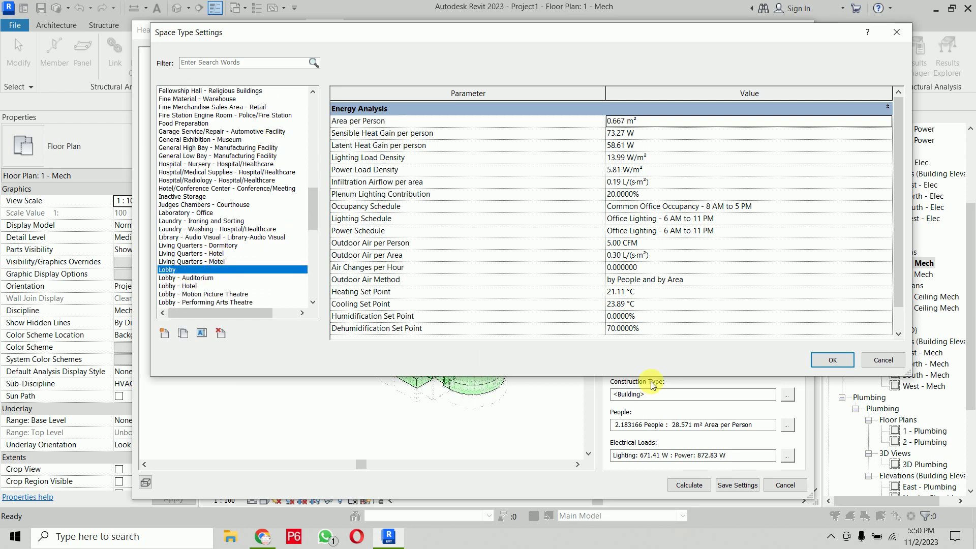
left_click(833, 360)
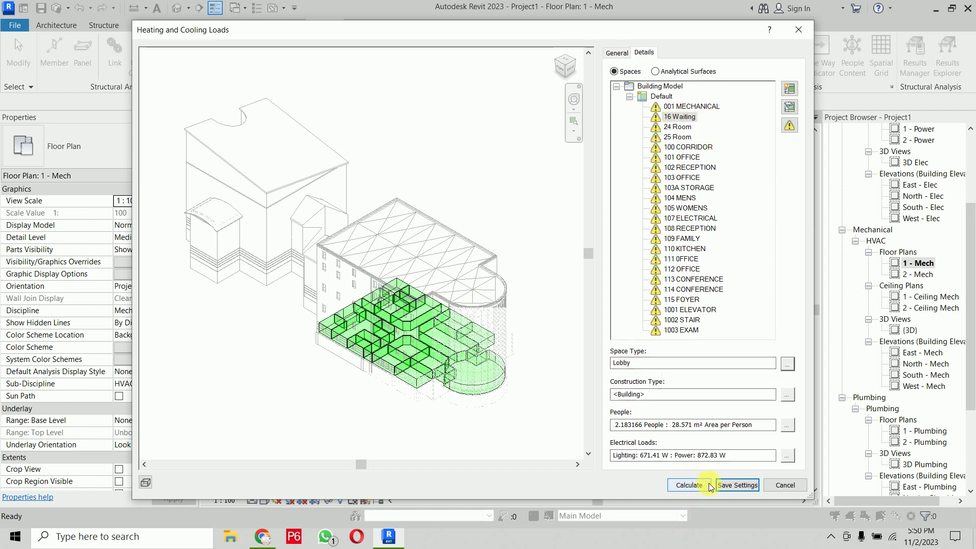
Save the settings, run Calculate to produce Loads Report (1), review it, and return to 1 - Mech
left_click(735, 485)
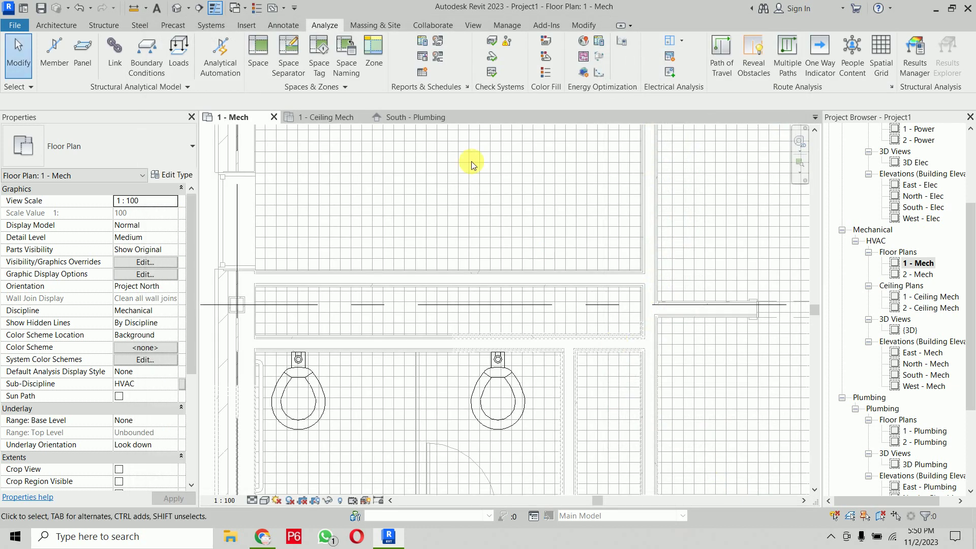
left_click(422, 41)
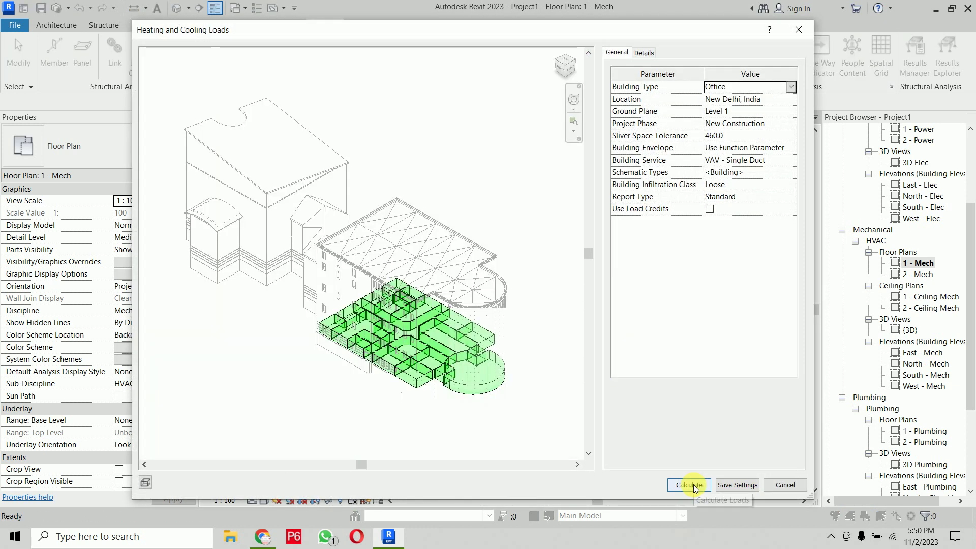
left_click(693, 484)
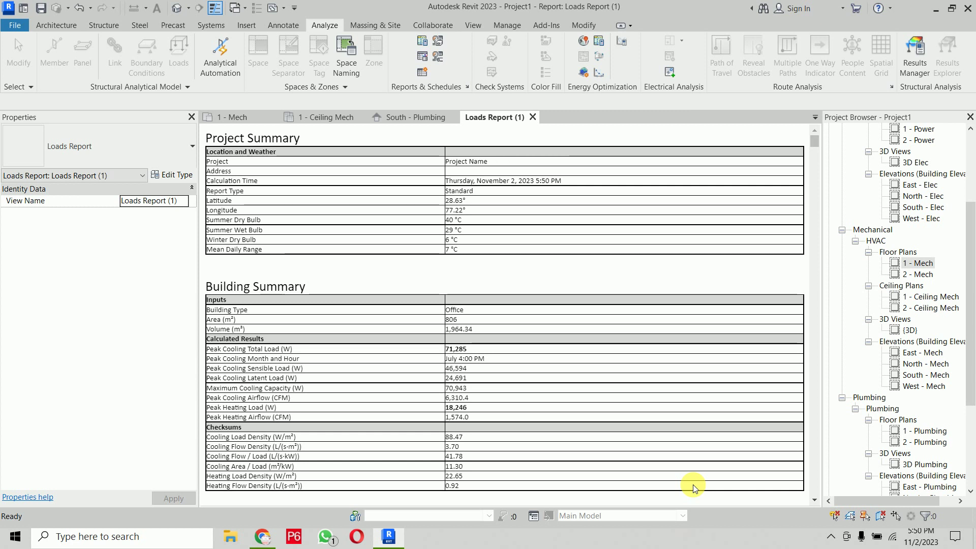
scroll(646, 376, "down", 2)
scroll(646, 375, "down", 10)
scroll(646, 376, "down", 3)
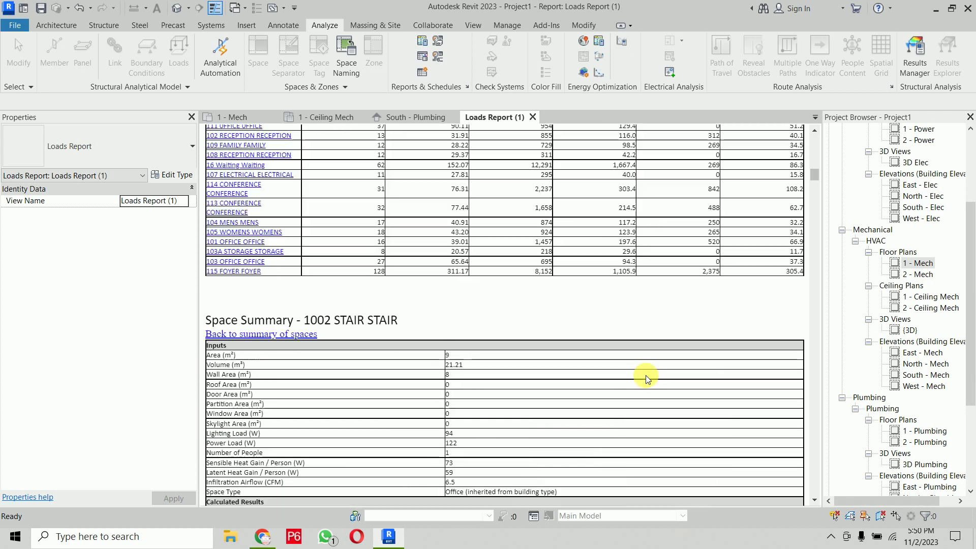
scroll(646, 376, "up", 3)
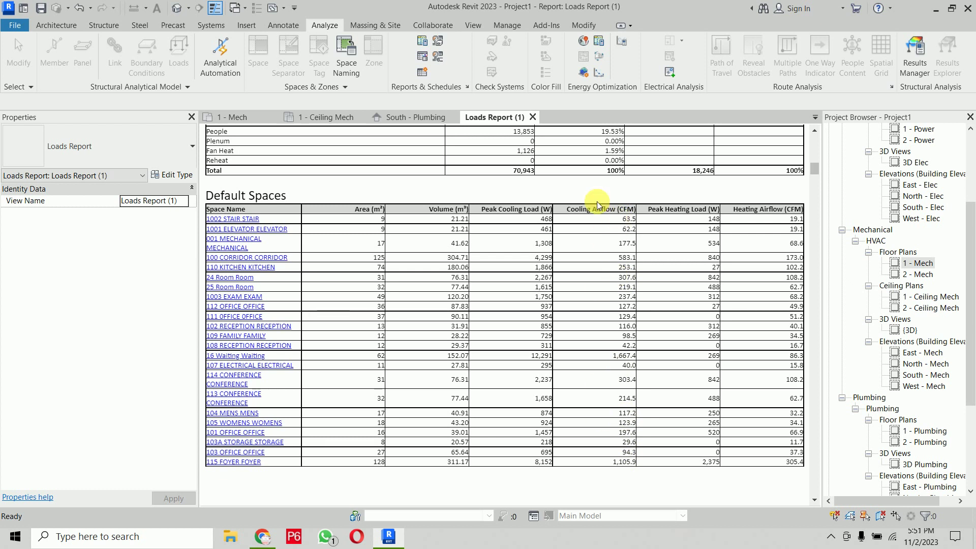
left_click(250, 118)
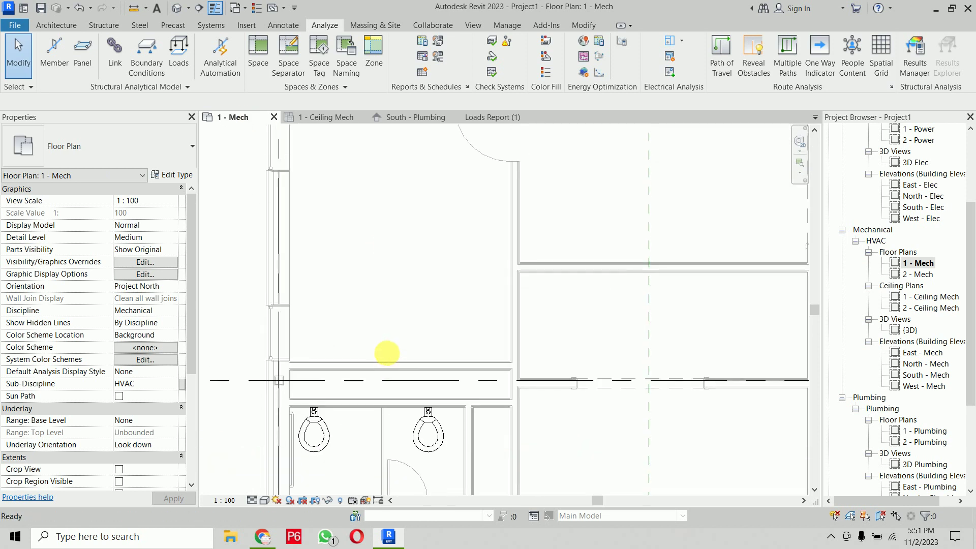
On 1 - Ceiling Mech, select OFFICE 101 and collapse property groups to show its 197.60 CFM supply airflow
left_click(334, 117)
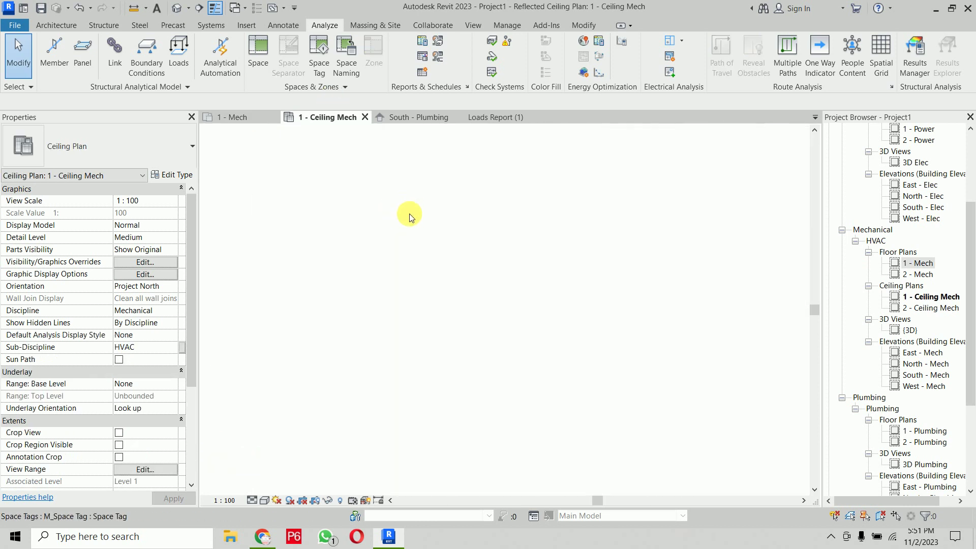
scroll(285, 246, "up", 3)
scroll(285, 255, "up", 3)
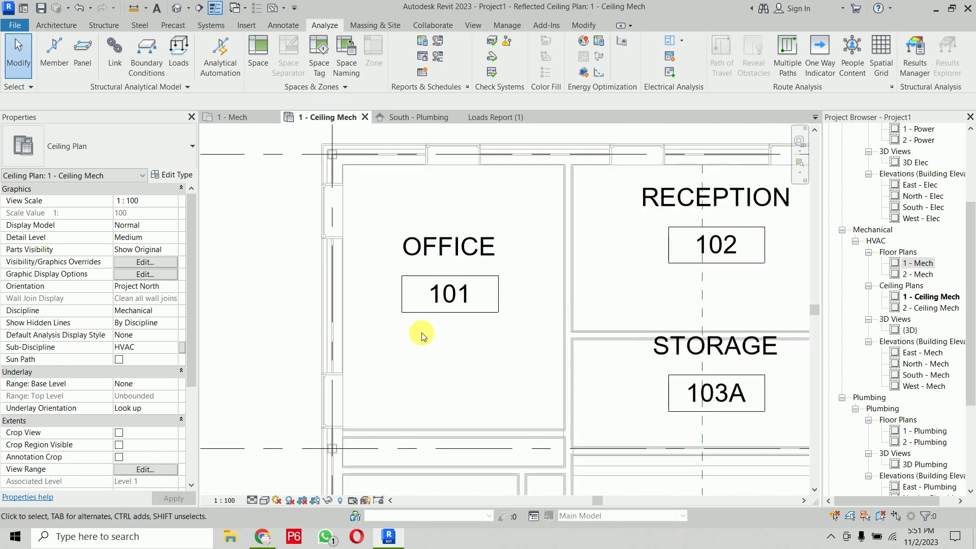
scroll(415, 332, "up", 1)
left_click(415, 332)
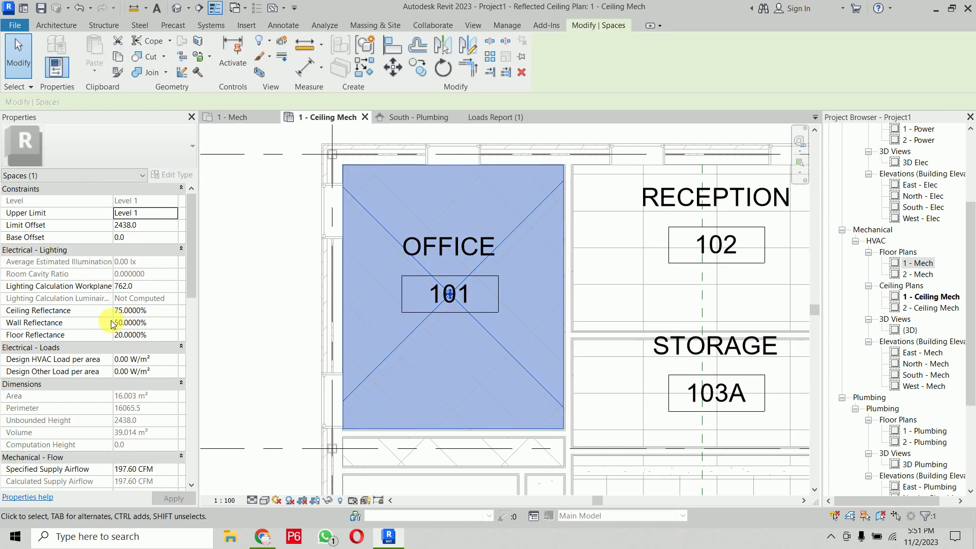
left_click(181, 249)
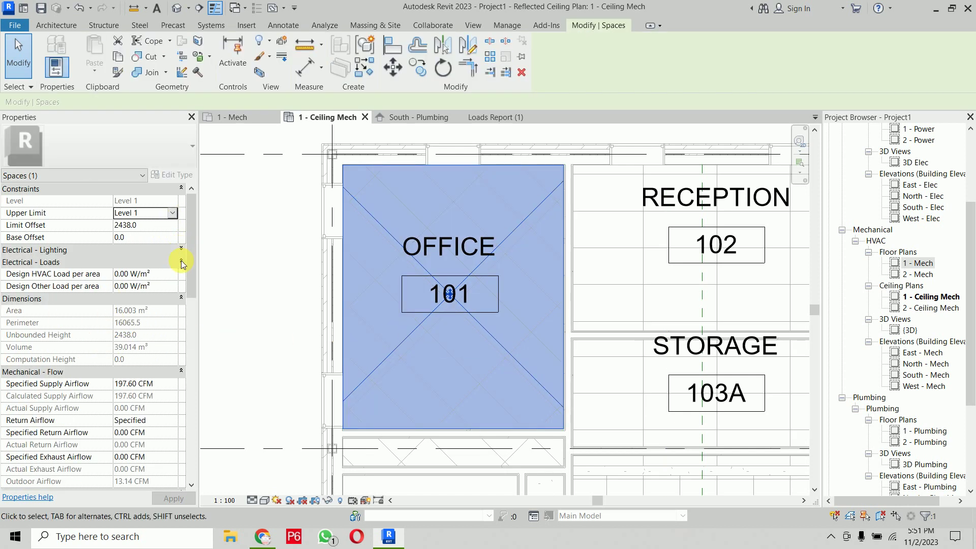
left_click(182, 274)
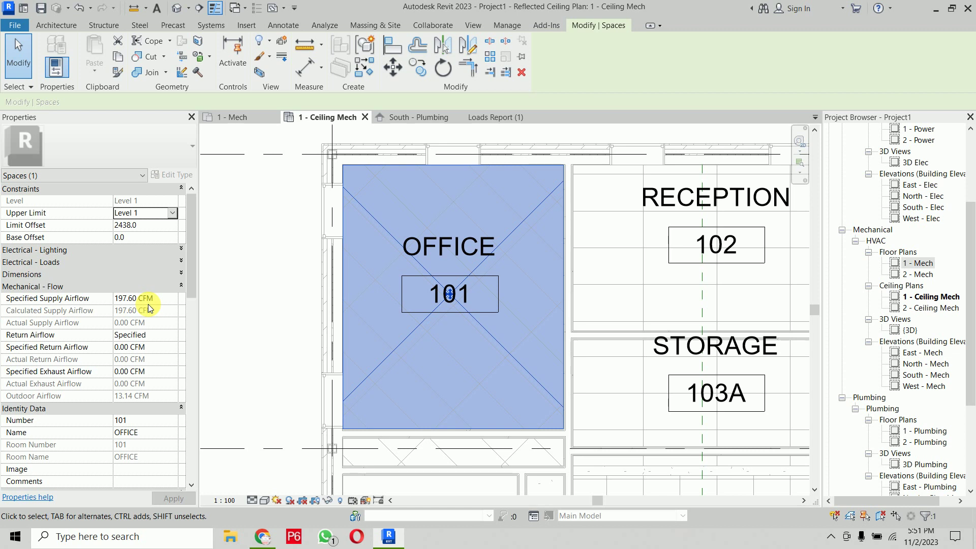
left_click(274, 284)
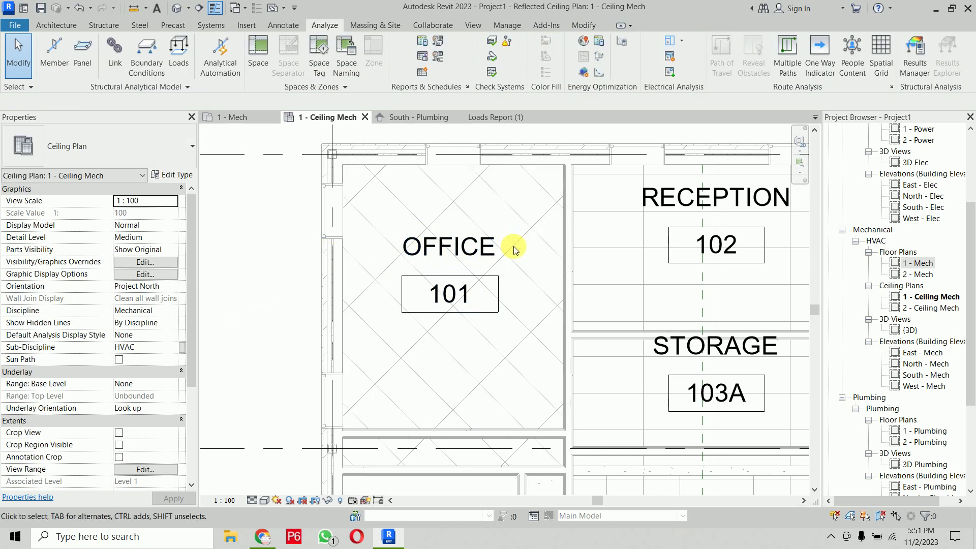
Delete the OFFICE 101 tag and all other space tags in the view
left_click(468, 281)
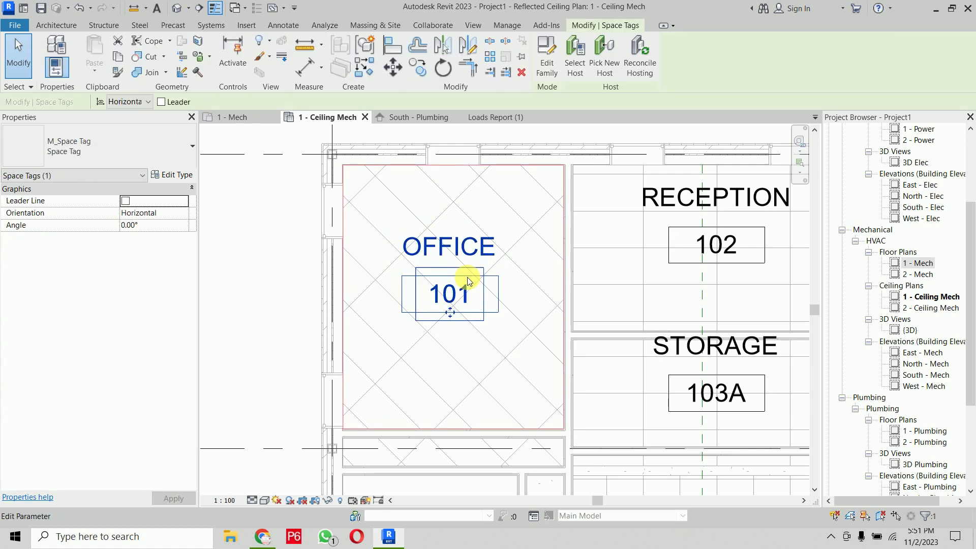
key("Delete")
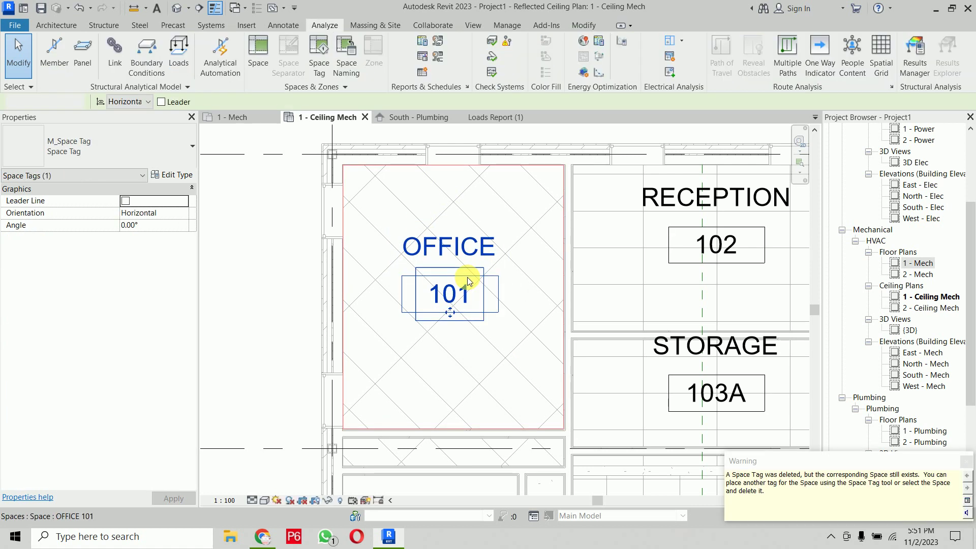
left_click(719, 185)
key("a")
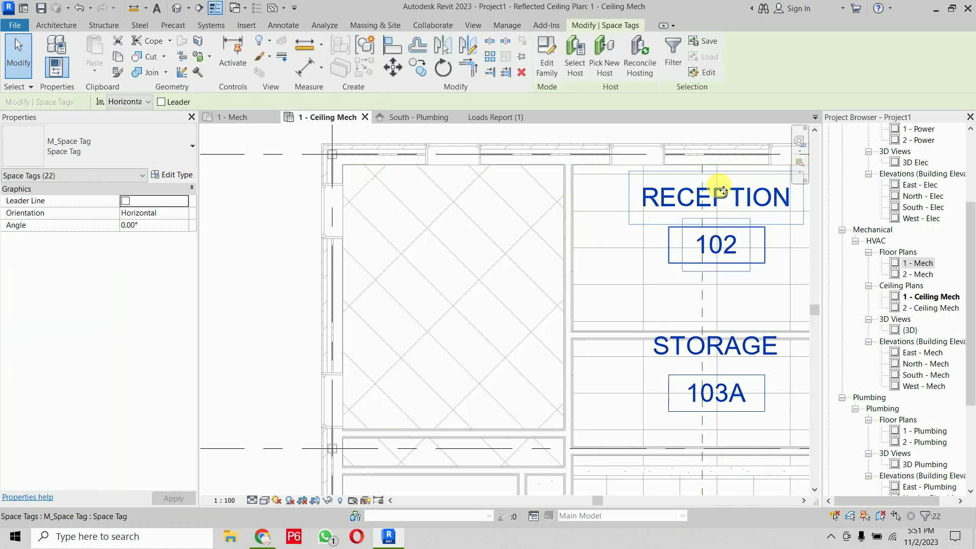
key("Delete")
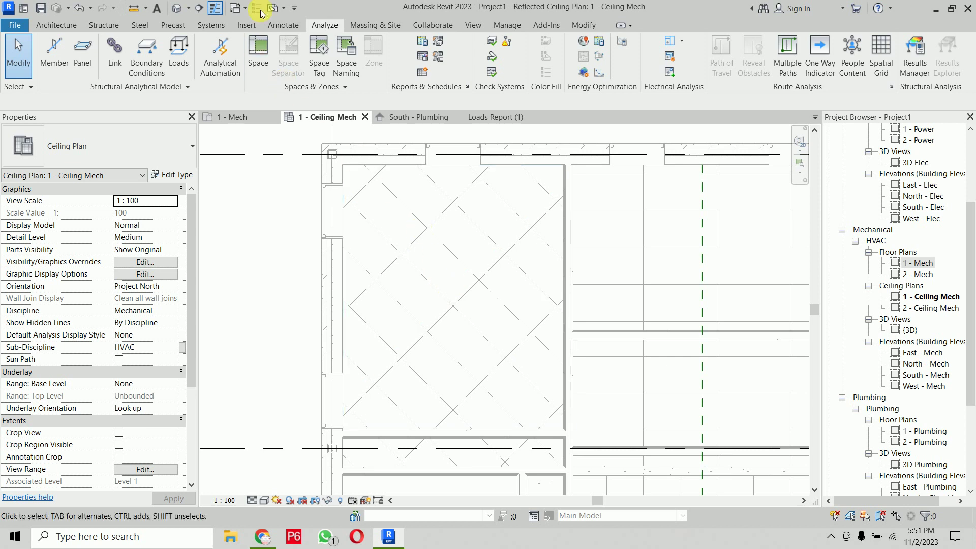
Set up an M_Supply Diffuser 600 x 600 air terminal at 2438 elevation from level
left_click(211, 26)
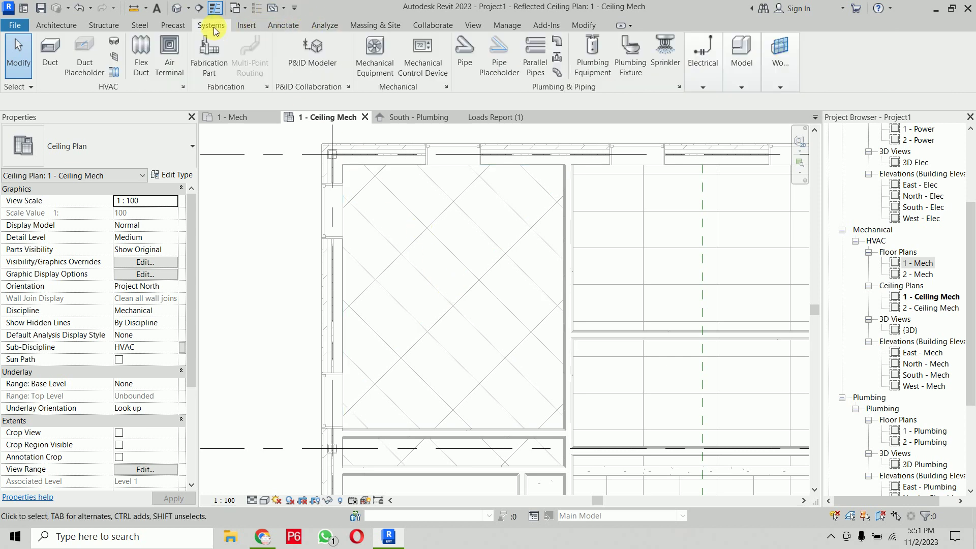
left_click(165, 72)
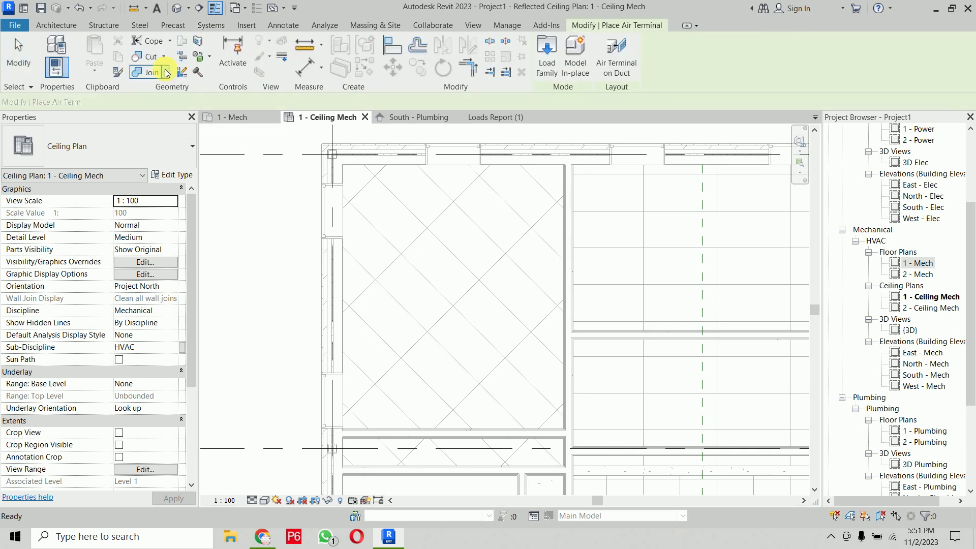
left_click(151, 148)
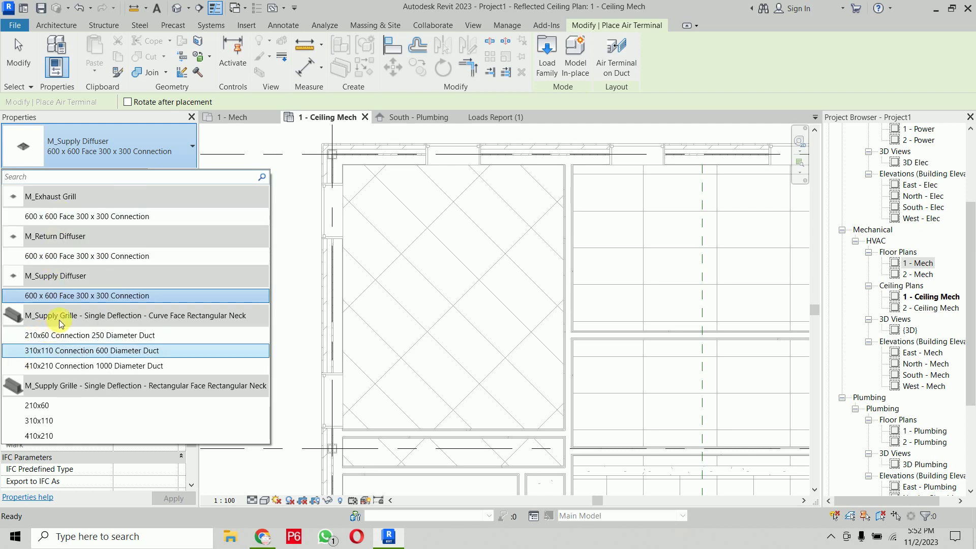
left_click(65, 295)
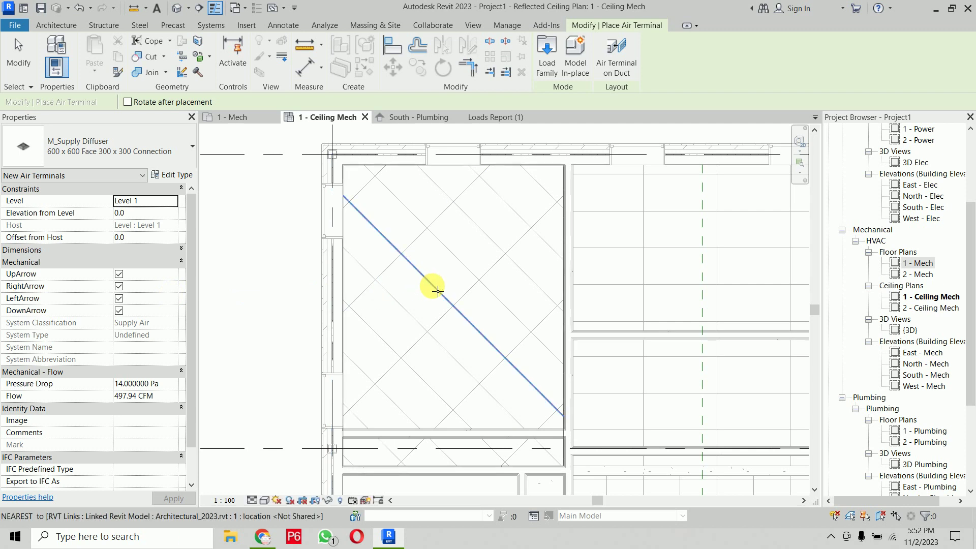
left_click(147, 215)
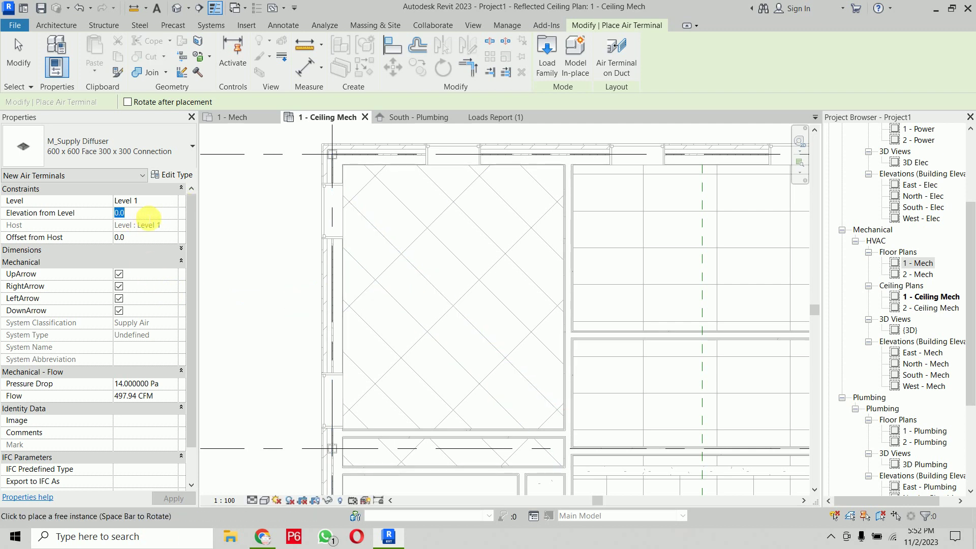
type("34")
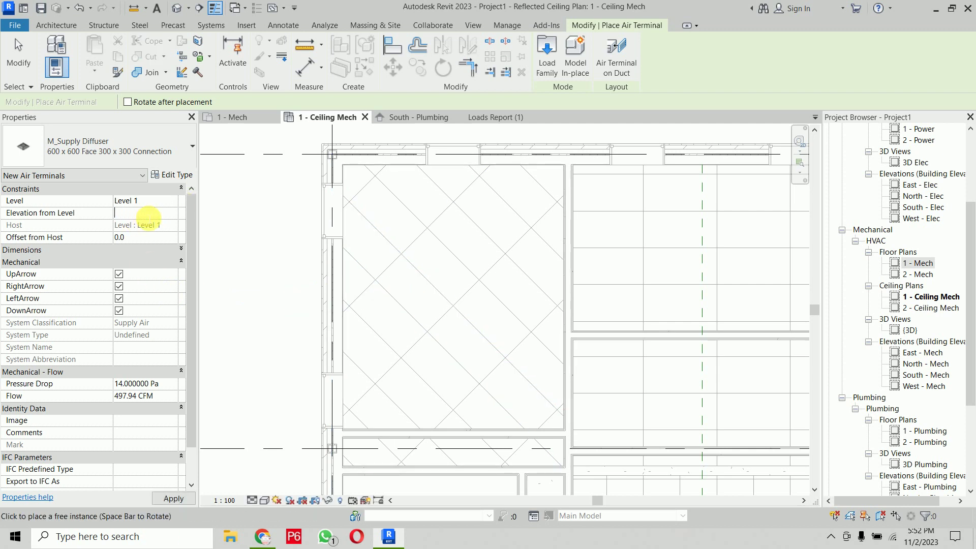
type("2438")
key("Return")
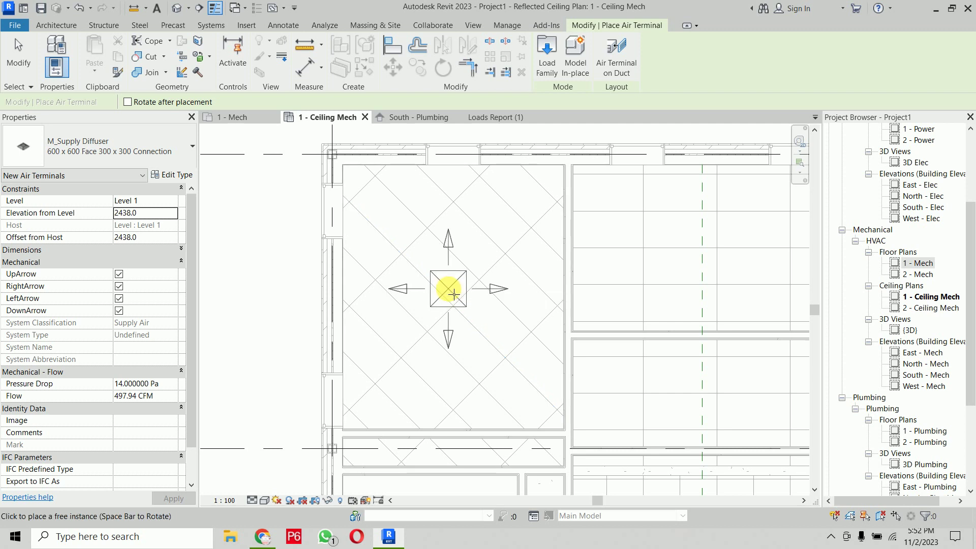
Place the diffuser at the office ceiling centre and set its flow to 200 CFM
left_click(455, 293)
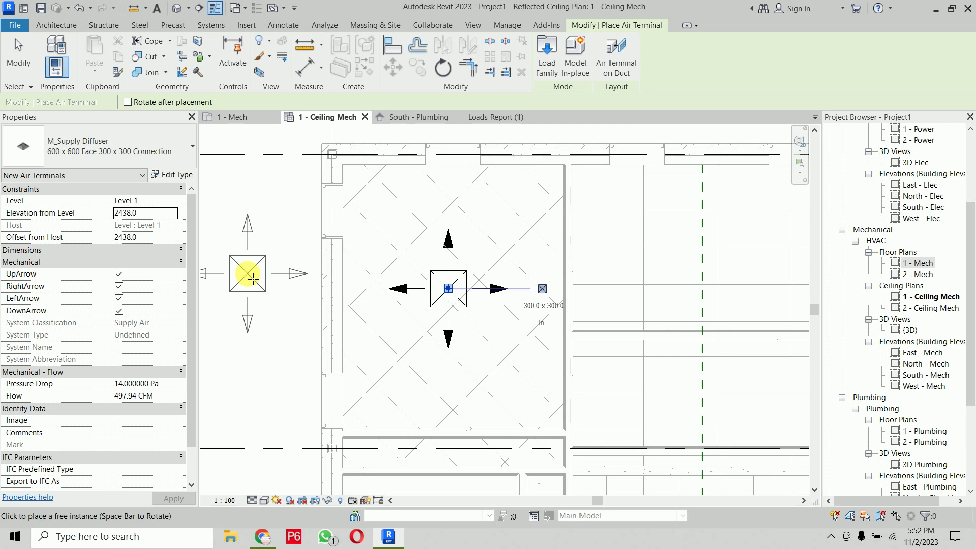
key("Escape")
key("Escape")
left_click(448, 292)
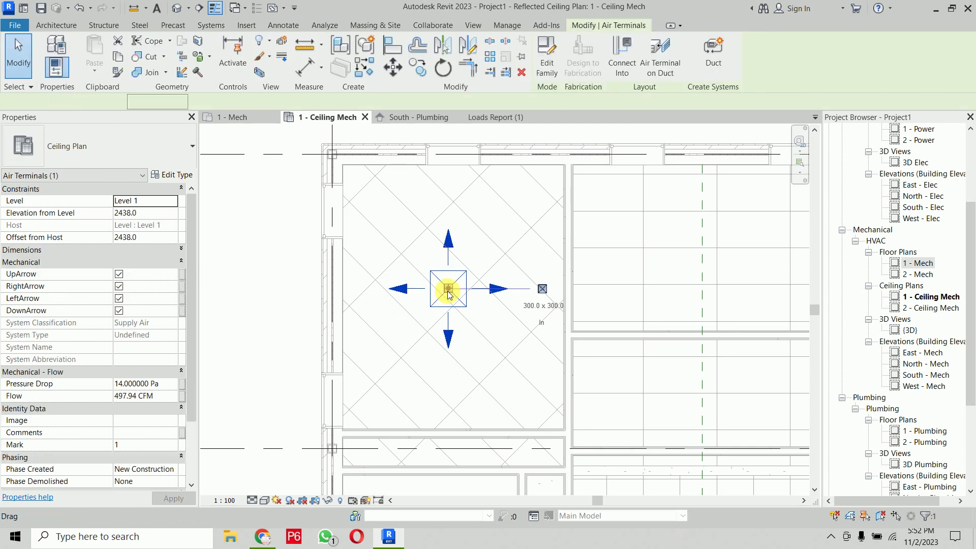
left_click_drag(131, 101, 154, 101)
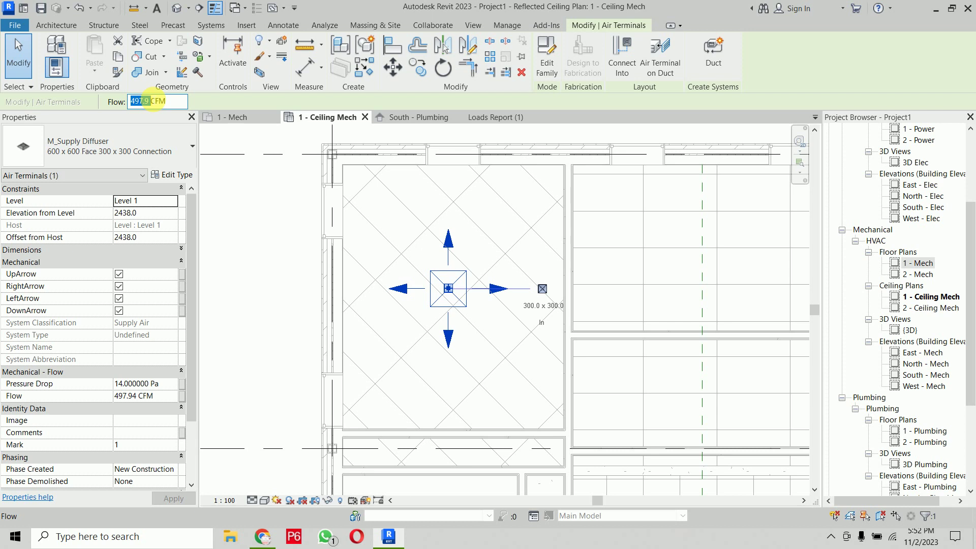
type("200")
key("Return")
Check the OFFICE space's Actual Supply Airflow reads 200 CFM, then scroll the Project Browser to Schedules
left_click(251, 279)
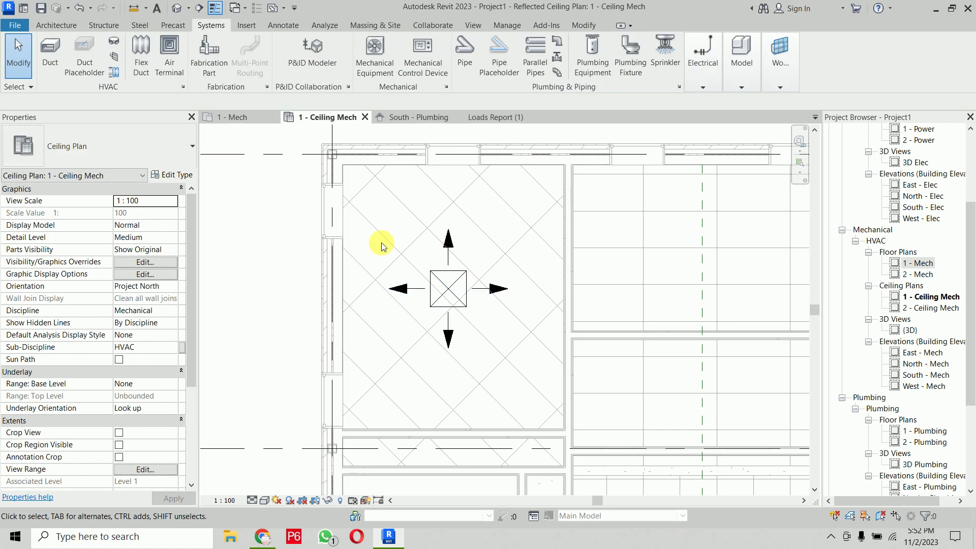
left_click(517, 231)
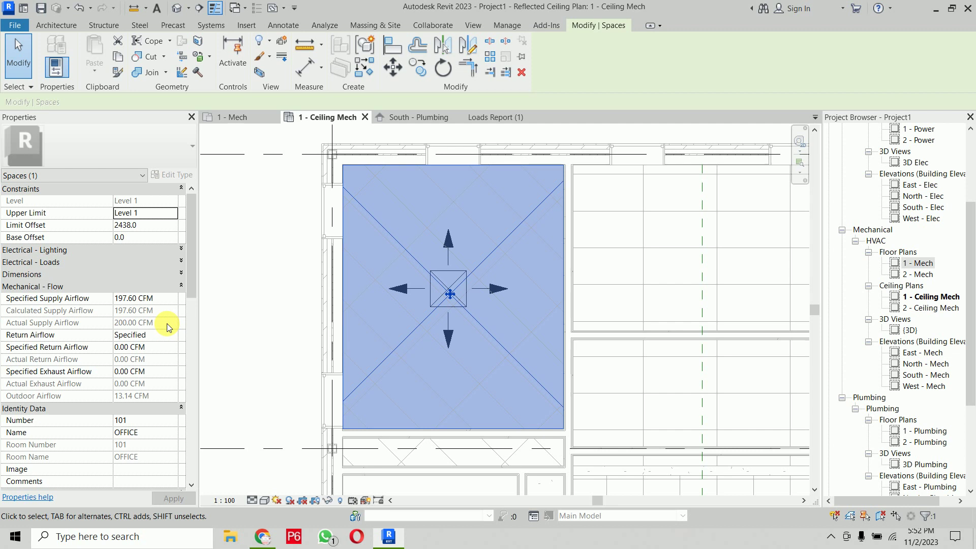
left_click(263, 299)
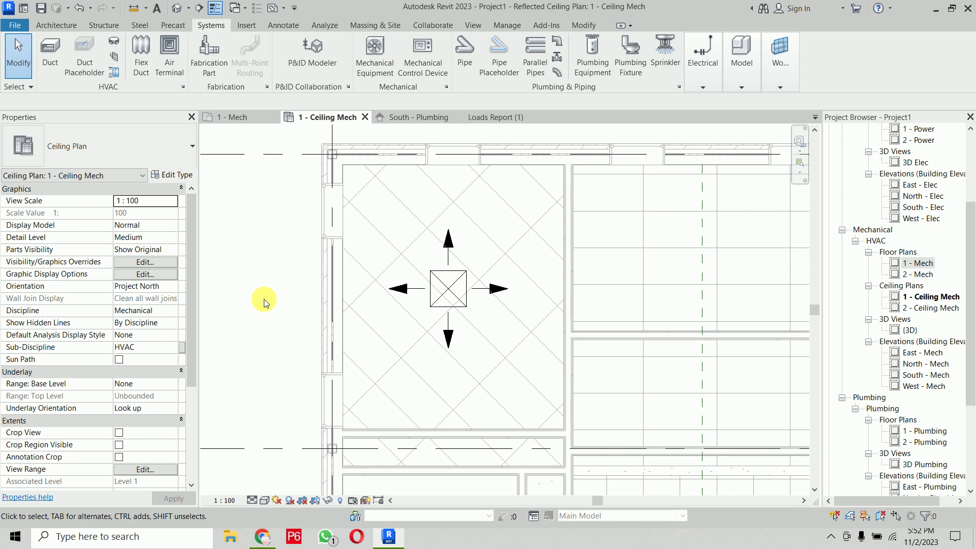
scroll(946, 427, "down", 4)
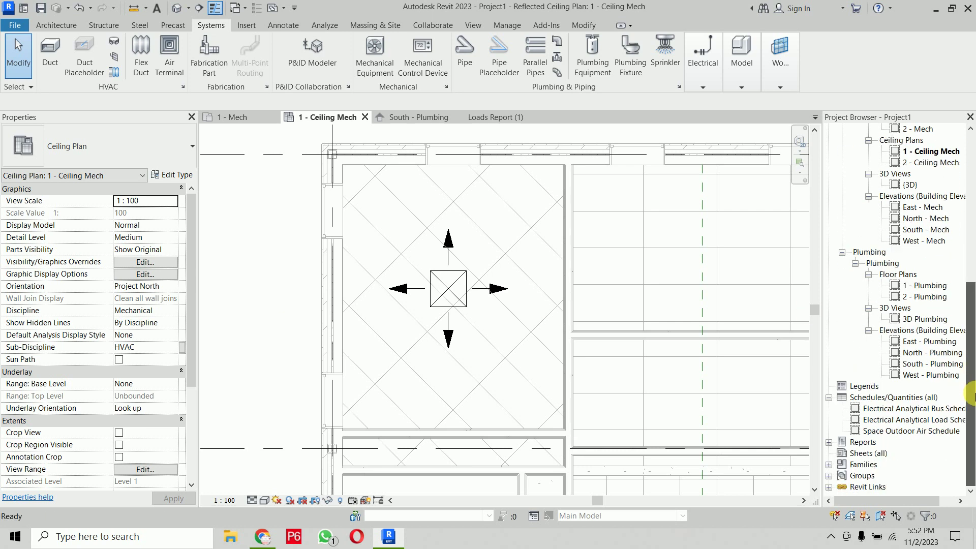
Start a new Spaces schedule, replacing the default Space Schedule name with 'AirFlow Analysis'
left_click(872, 397)
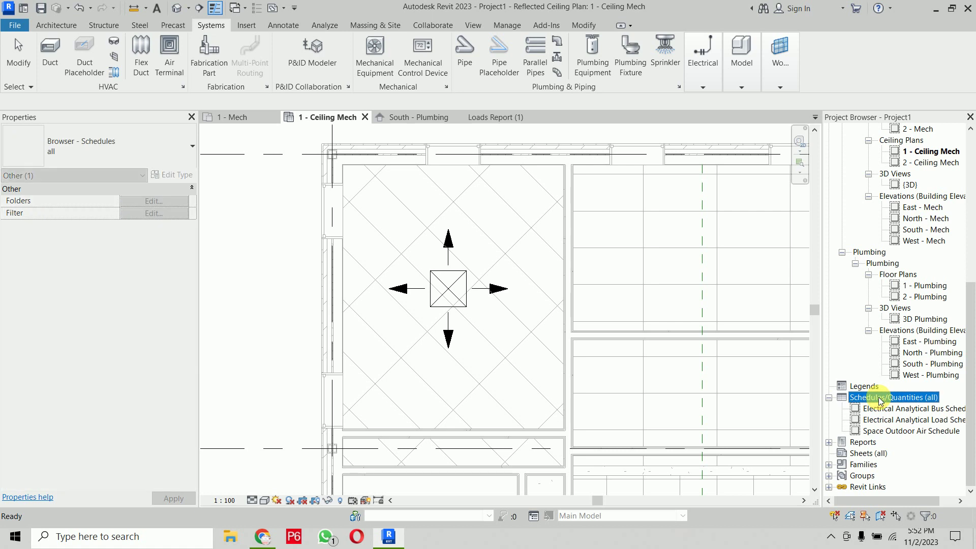
right_click(870, 398)
left_click(867, 244)
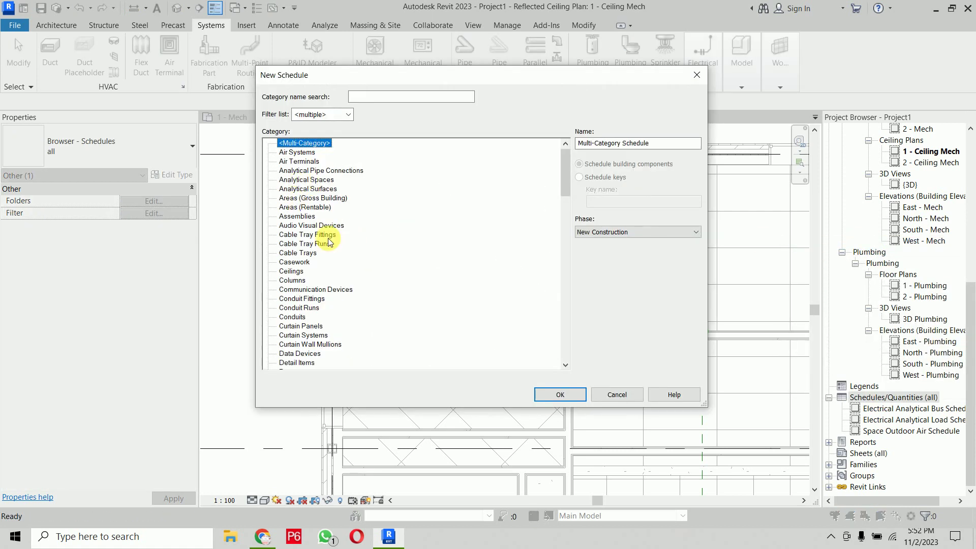
left_click_drag(566, 173, 572, 327)
left_click(290, 216)
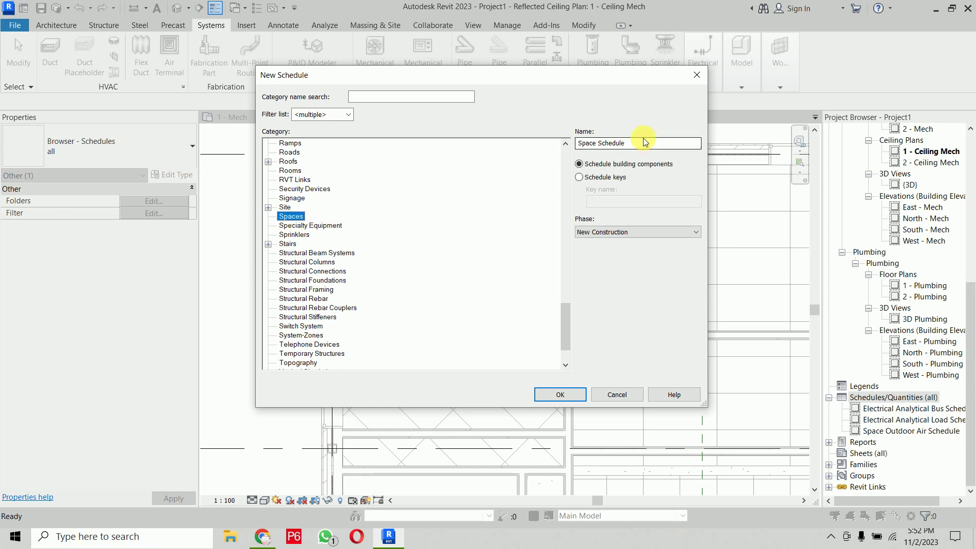
left_click_drag(646, 143, 574, 144)
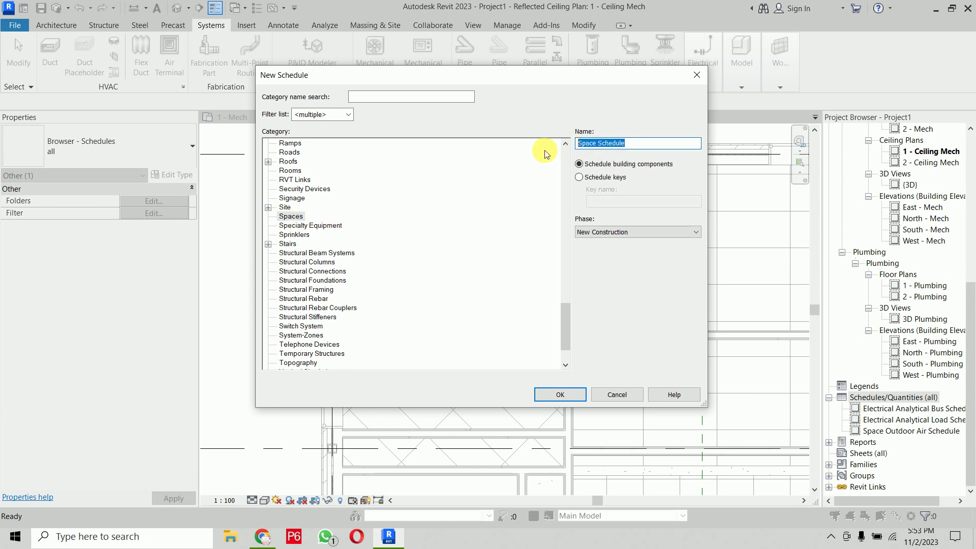
type("AirFlow Analysis")
left_click(553, 395)
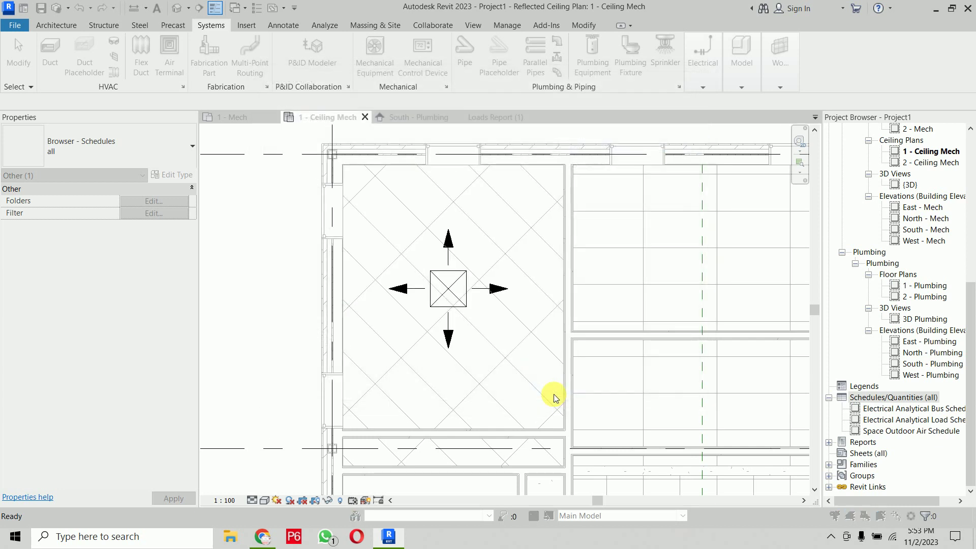
Add the Number, Name and Level fields to the space schedule
left_click_drag(610, 168, 607, 297)
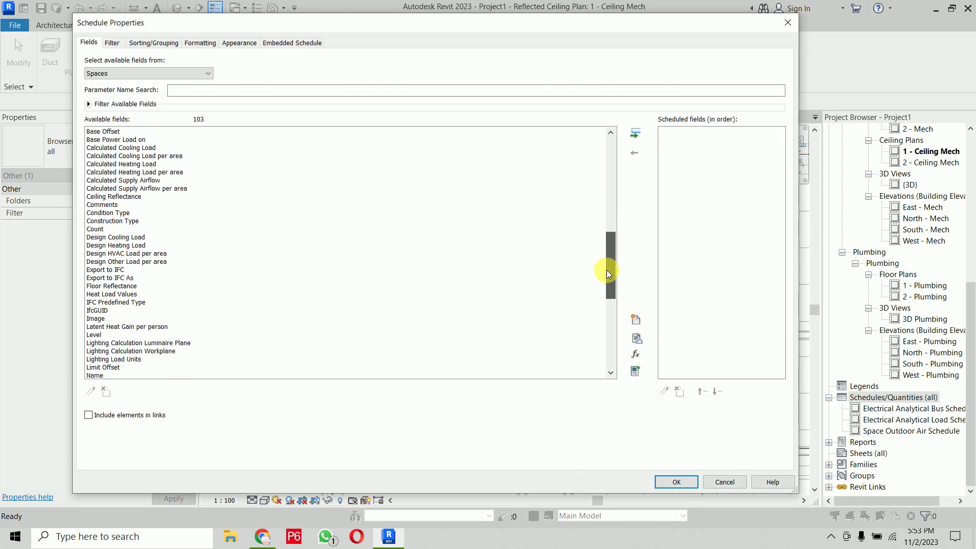
left_click(89, 278)
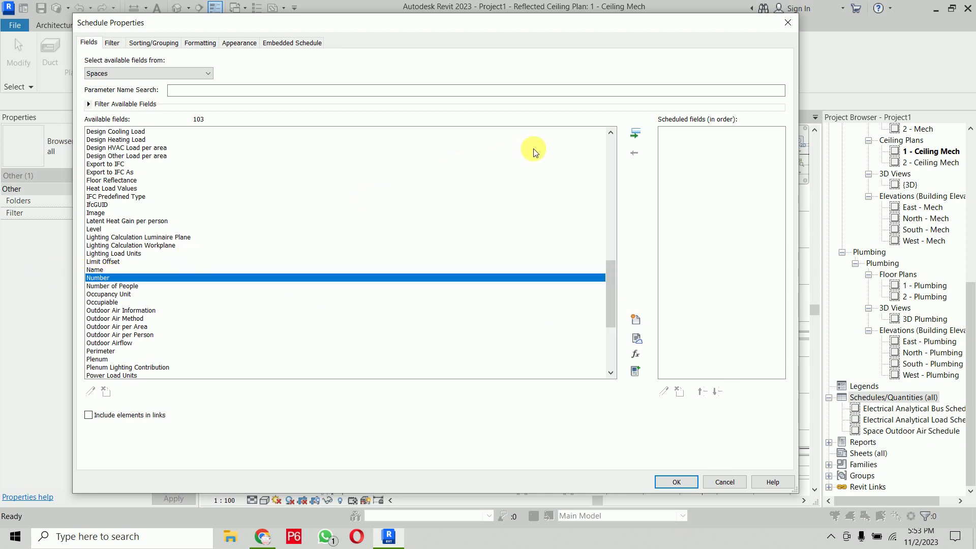
left_click(635, 133)
left_click(97, 270)
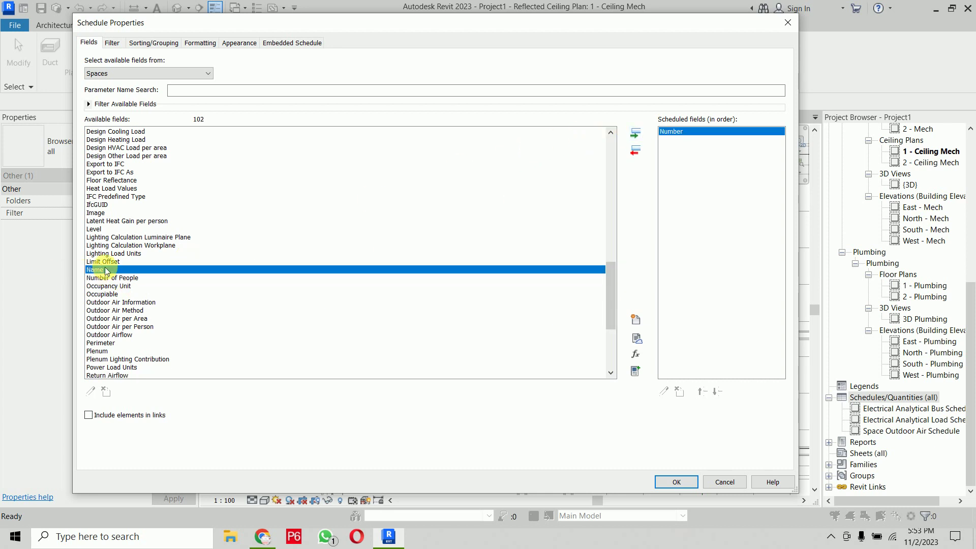
left_click(635, 133)
mouse_move(609, 270)
left_mouse_down()
mouse_move(609, 332)
mouse_move(610, 274)
left_mouse_up()
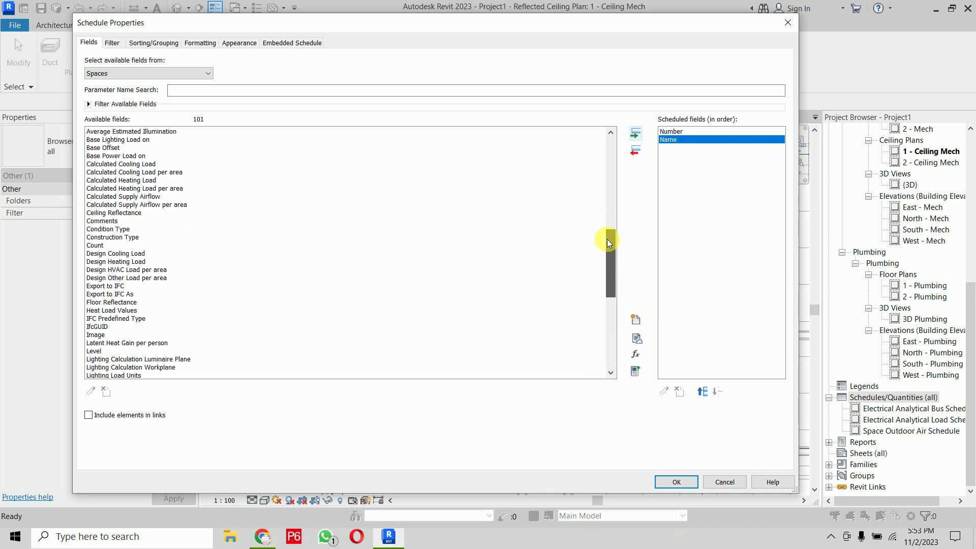
left_click(179, 302)
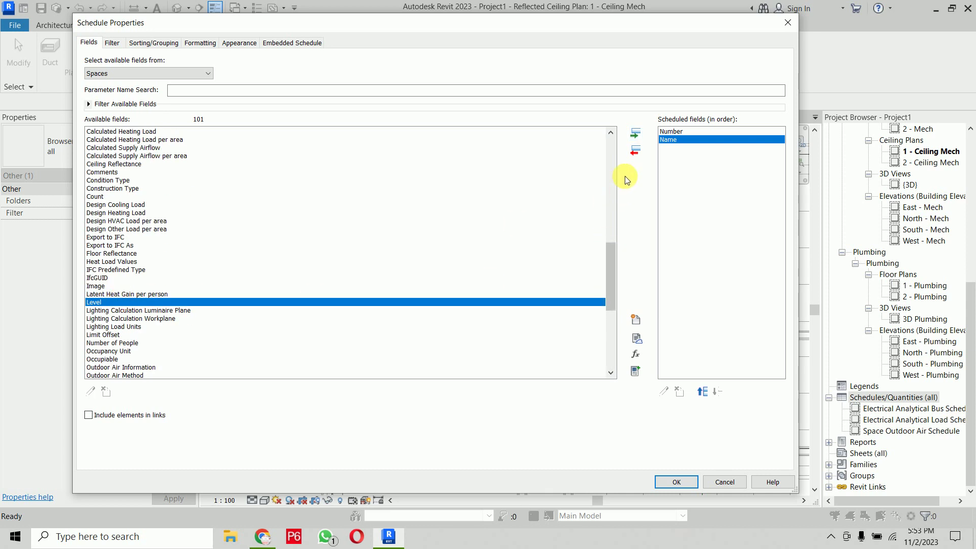
left_click(635, 134)
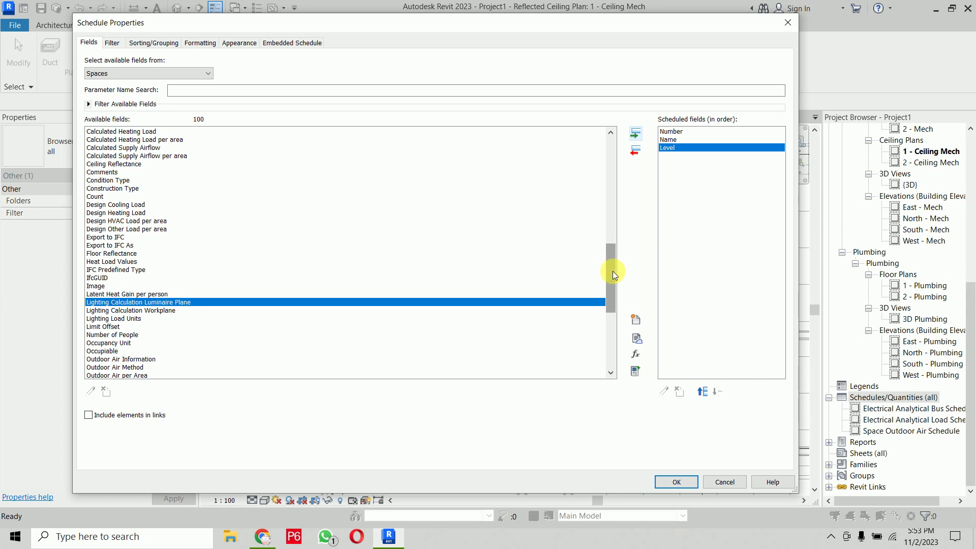
Add Calculated Supply Airflow and Actual Supply Airflow after Level in the schedule fields
left_click_drag(613, 270, 612, 243)
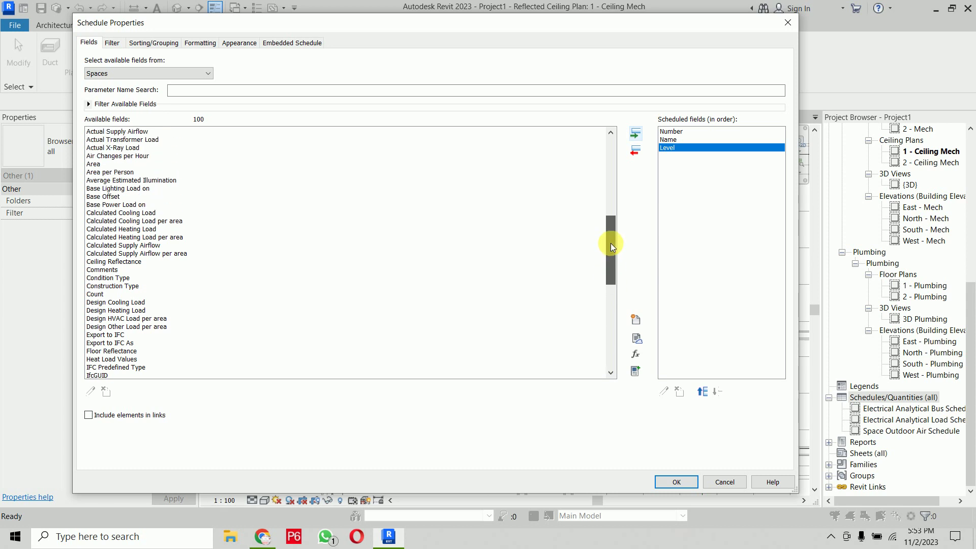
left_click(139, 245)
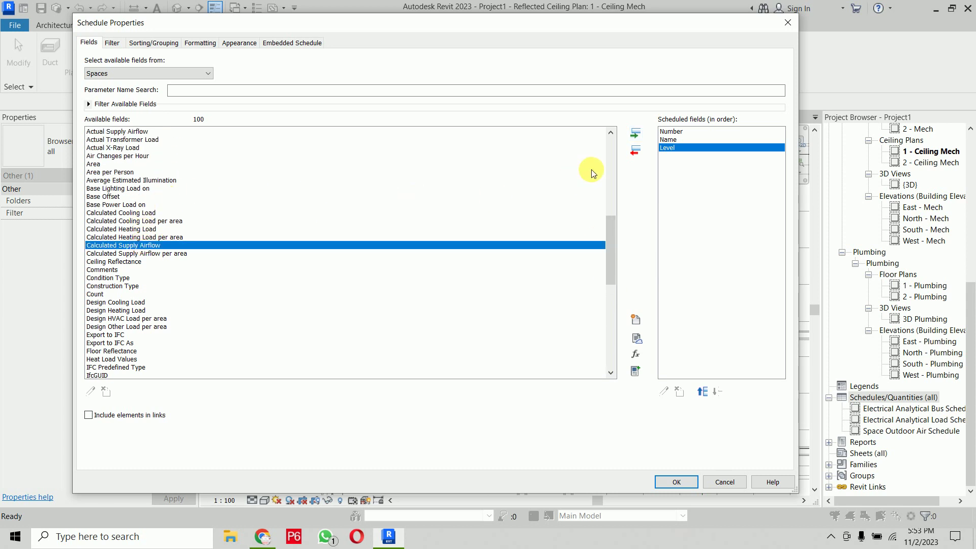
left_click(636, 133)
left_click_drag(611, 248, 611, 230)
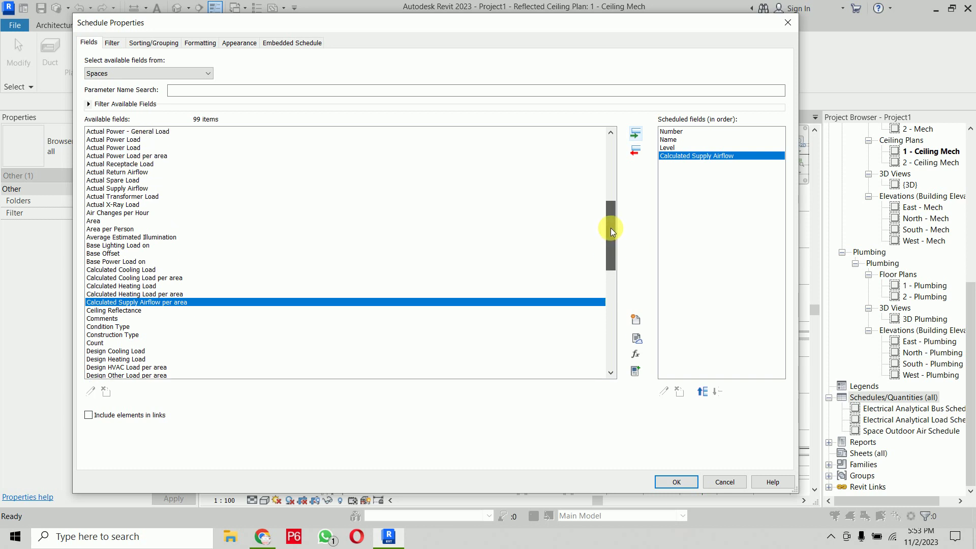
left_click(135, 192)
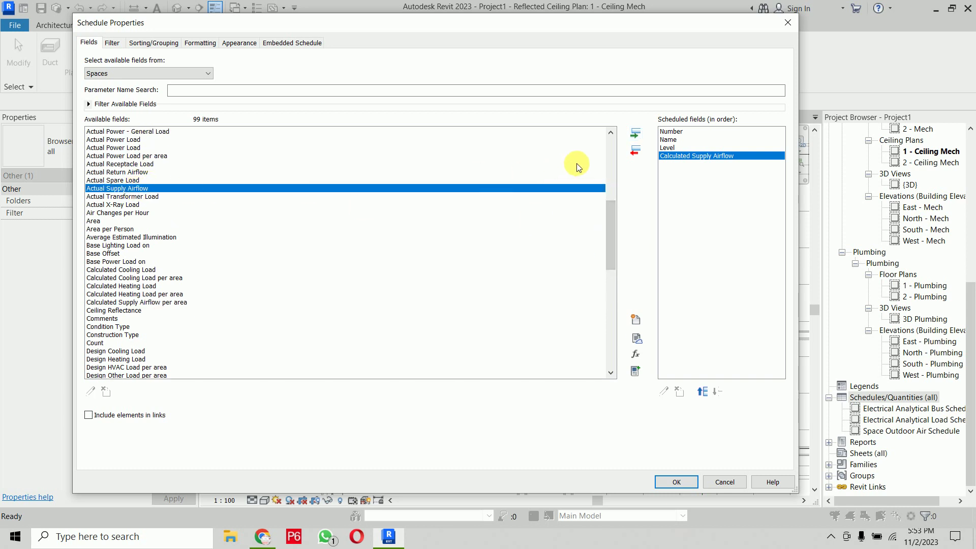
left_click(634, 138)
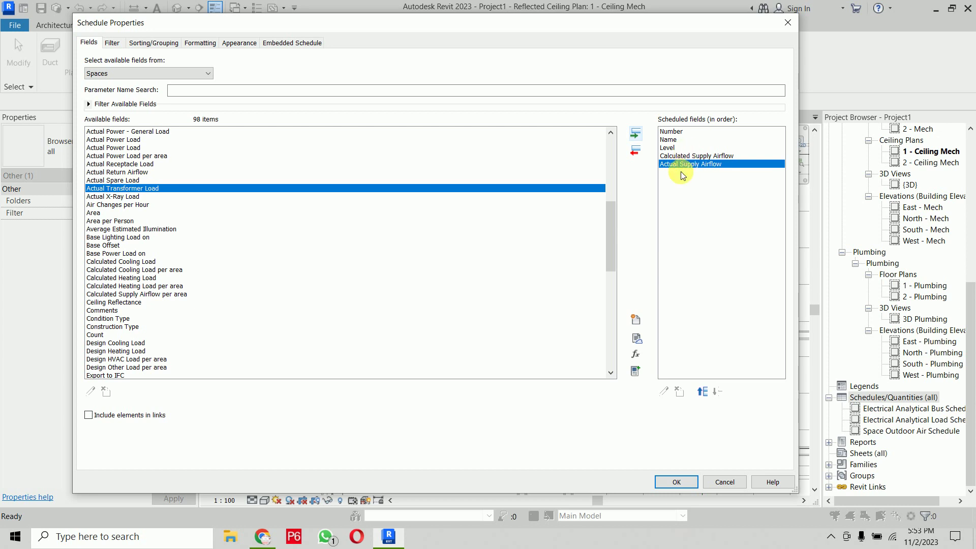
Create a calculated field named Difference with HVAC discipline and Air Flow type
left_click(635, 354)
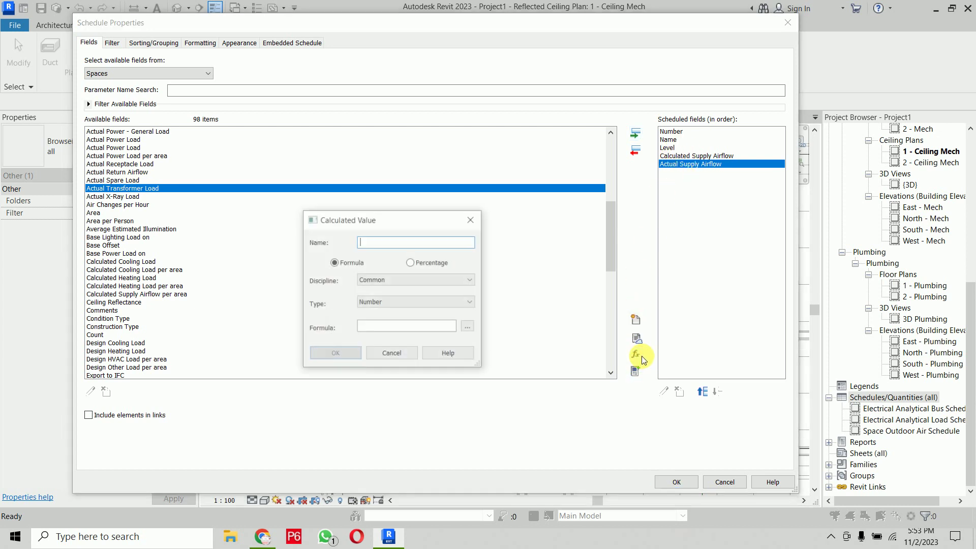
type("Difference")
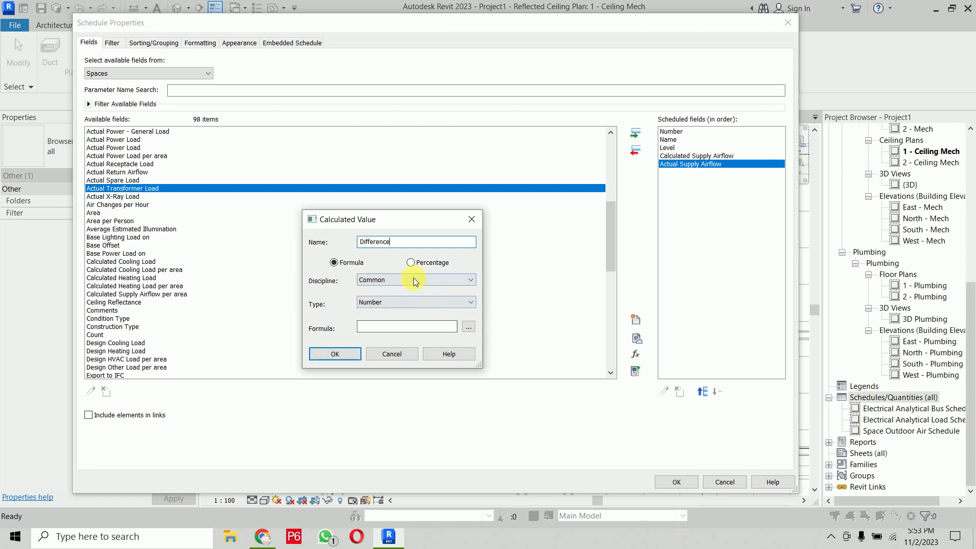
left_click(414, 279)
left_click(393, 313)
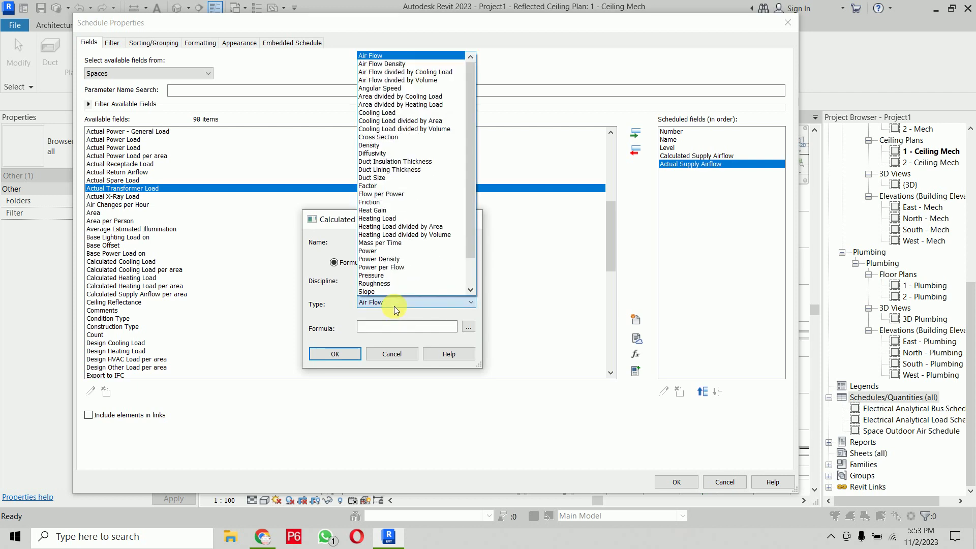
left_click(394, 306)
Set Difference's formula to Calculated Supply Airflow minus Actual Supply Airflow and confirm it
left_click(468, 327)
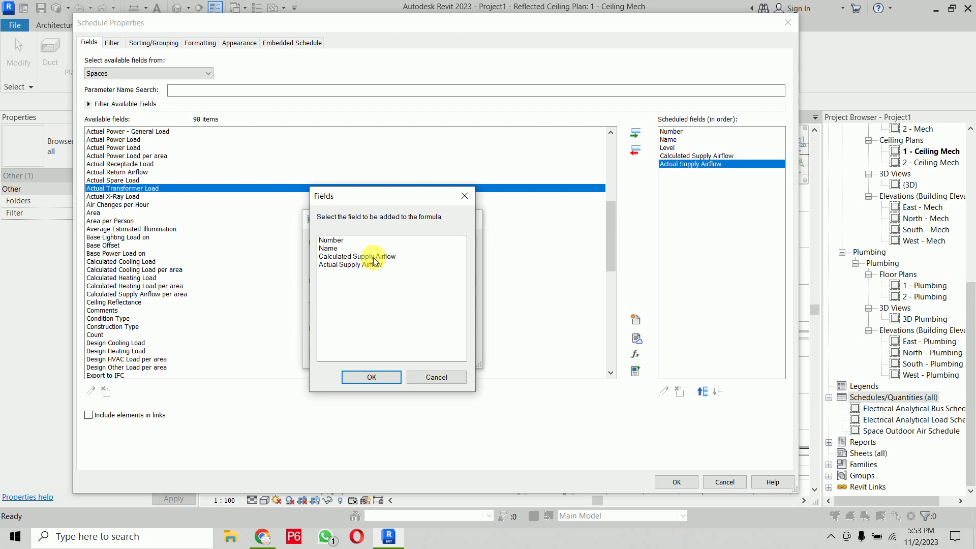
left_click(370, 257)
left_click(372, 377)
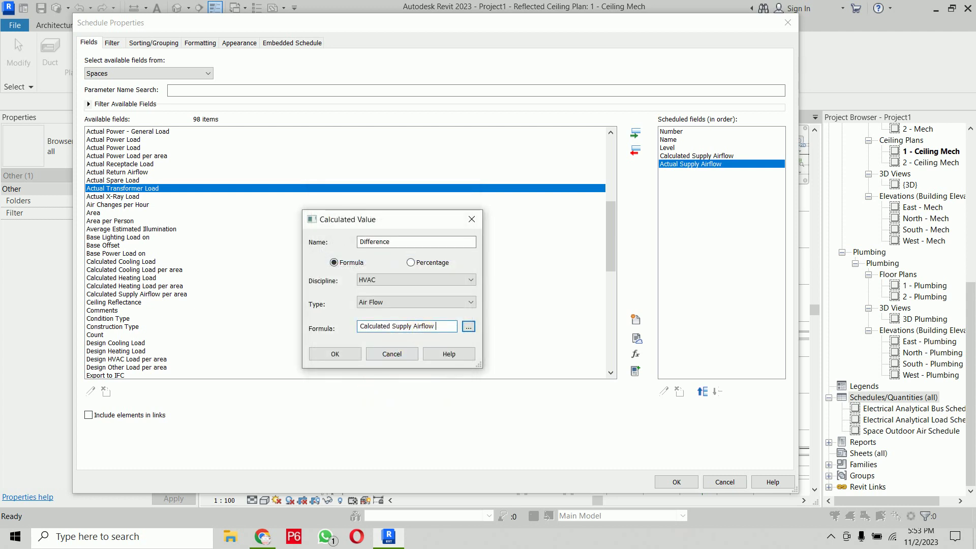
left_click(468, 327)
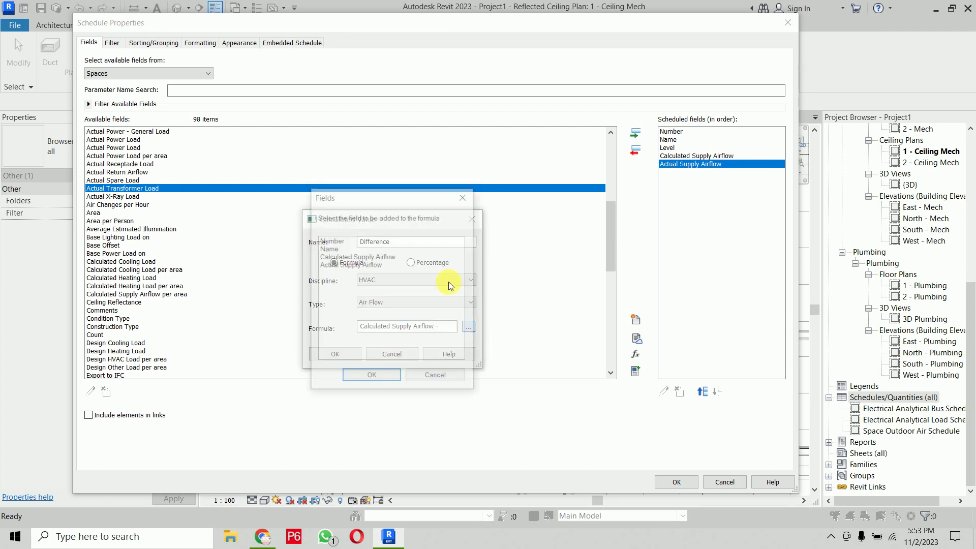
left_click(358, 265)
left_click(371, 377)
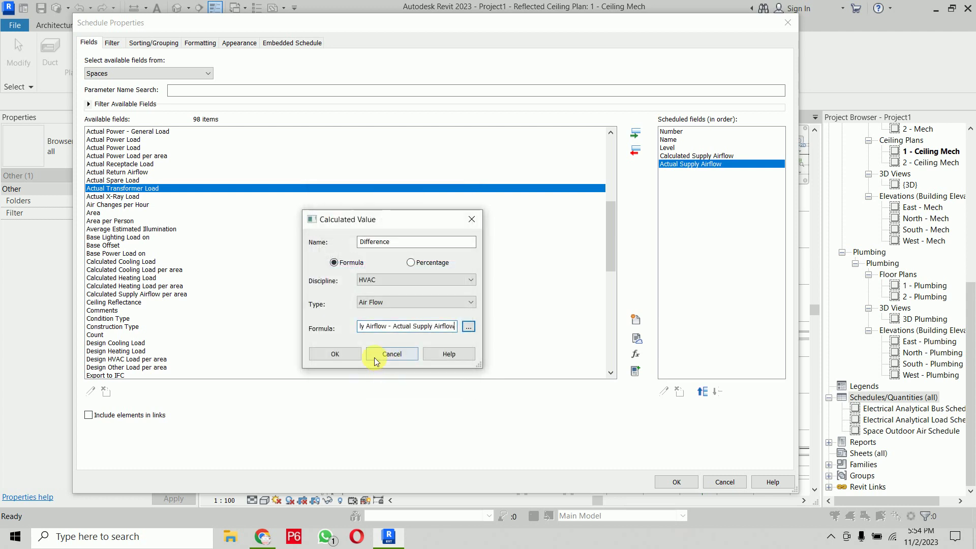
left_click(344, 355)
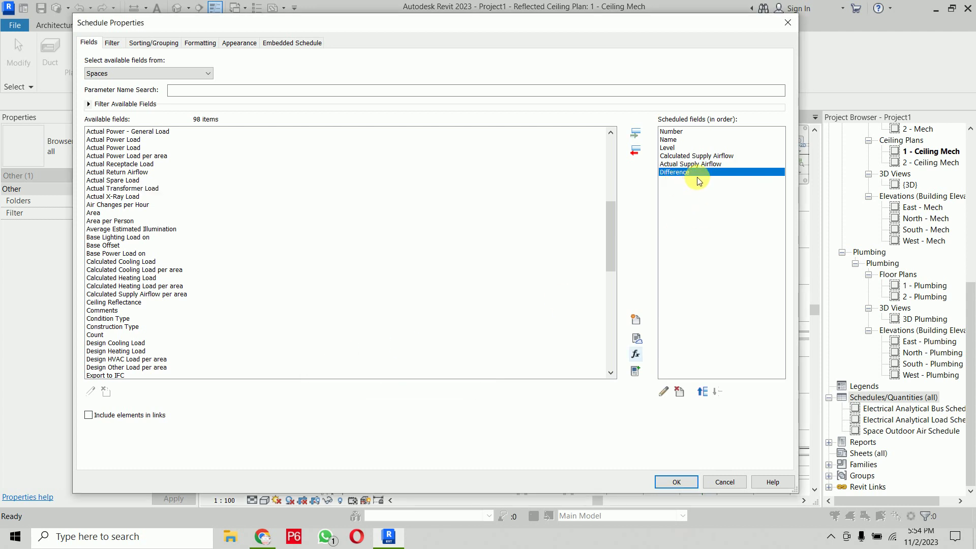
Give the Difference field a conditional format using the Not Between test
left_click(200, 43)
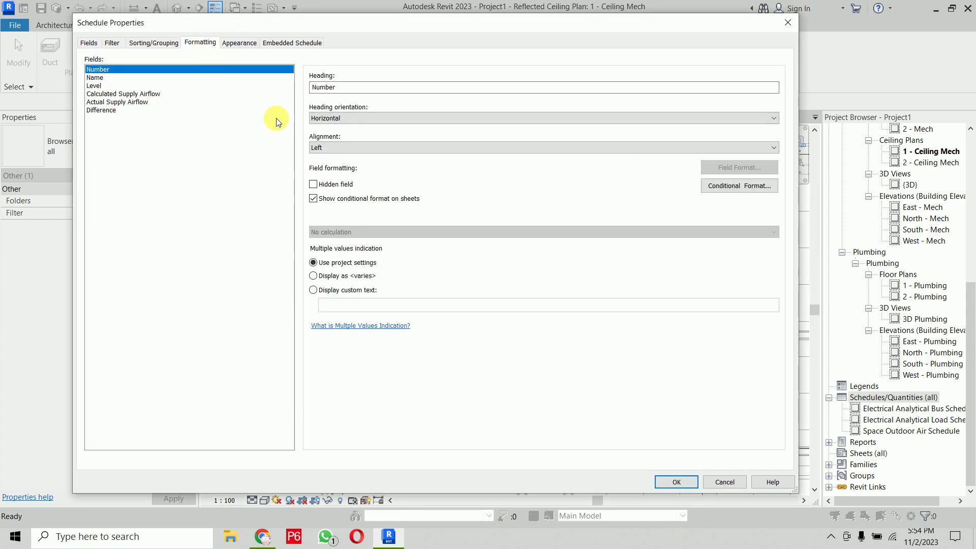
left_click(712, 185)
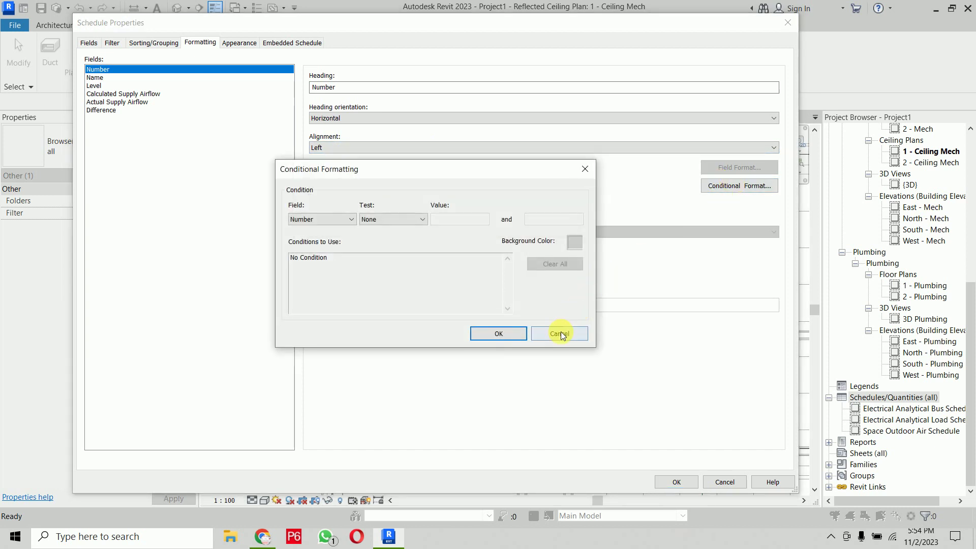
left_click(562, 331)
left_click(100, 110)
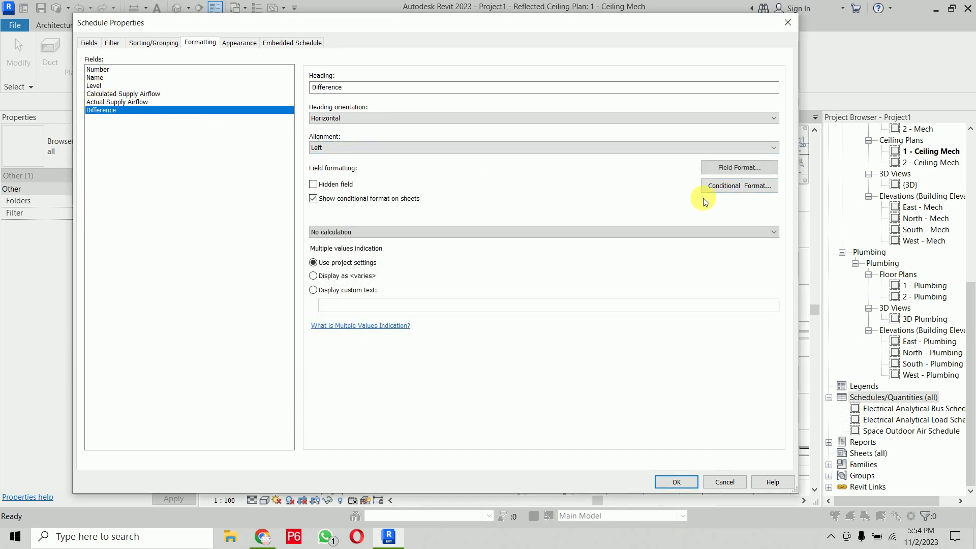
left_click(744, 186)
left_click(402, 220)
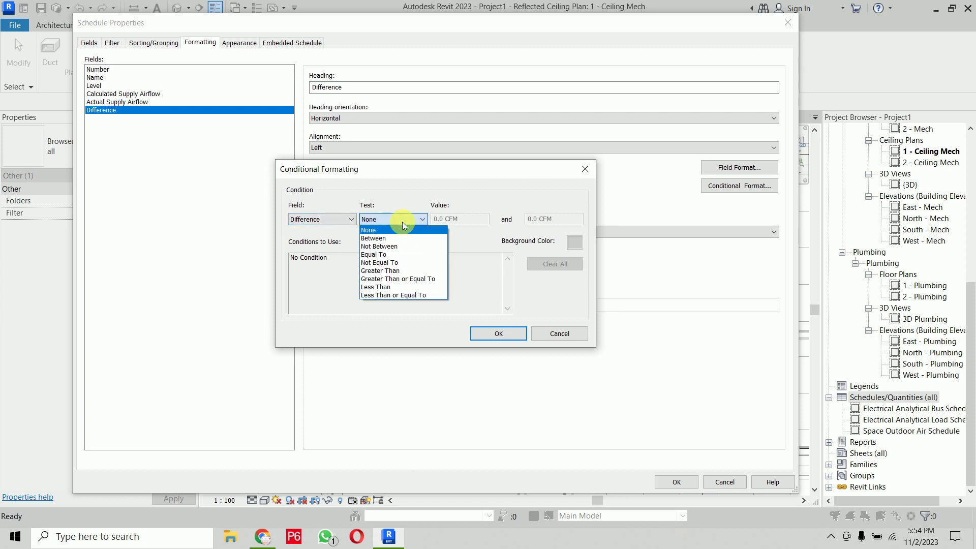
left_click(405, 246)
Set the range to -15 to 15 CFM with a bright green background
left_click(461, 219)
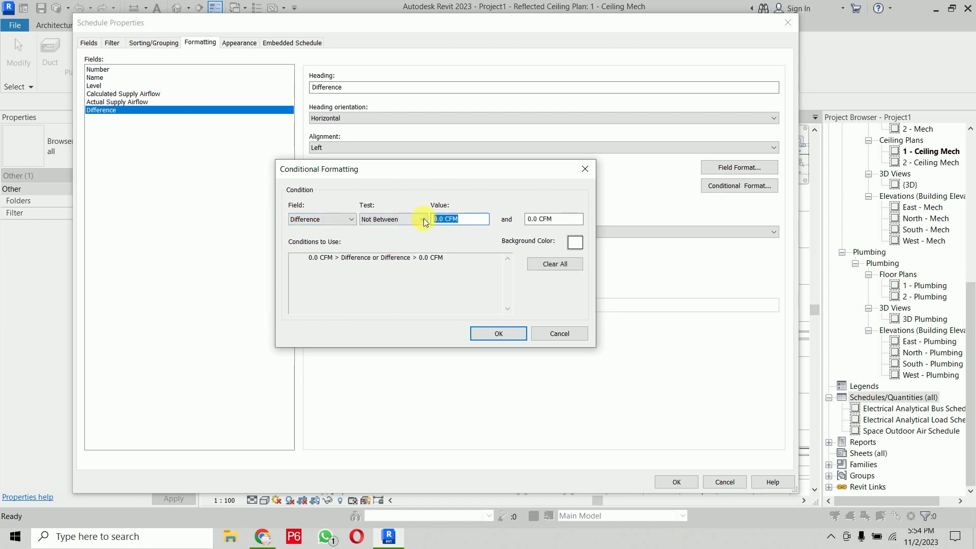
type("-15")
key("Tab")
type("1")
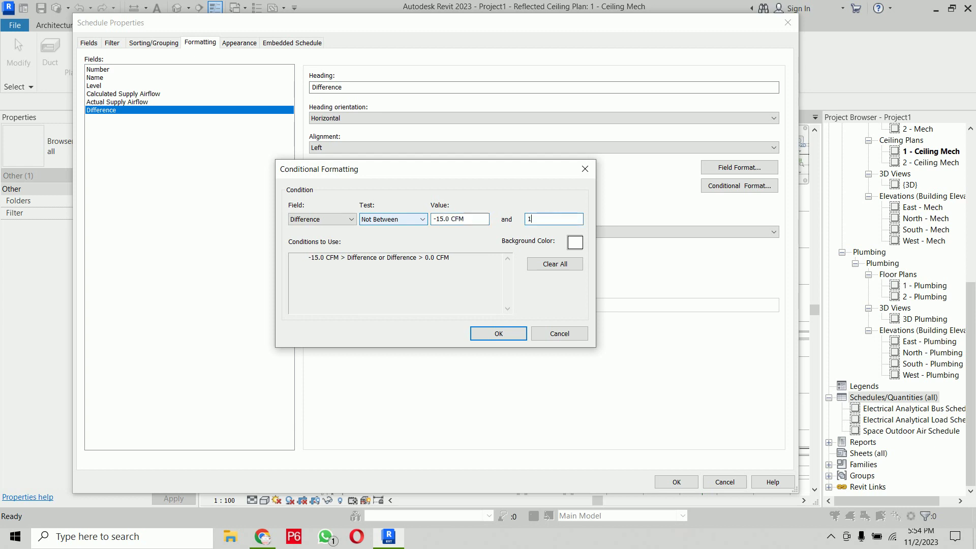
left_click(458, 219)
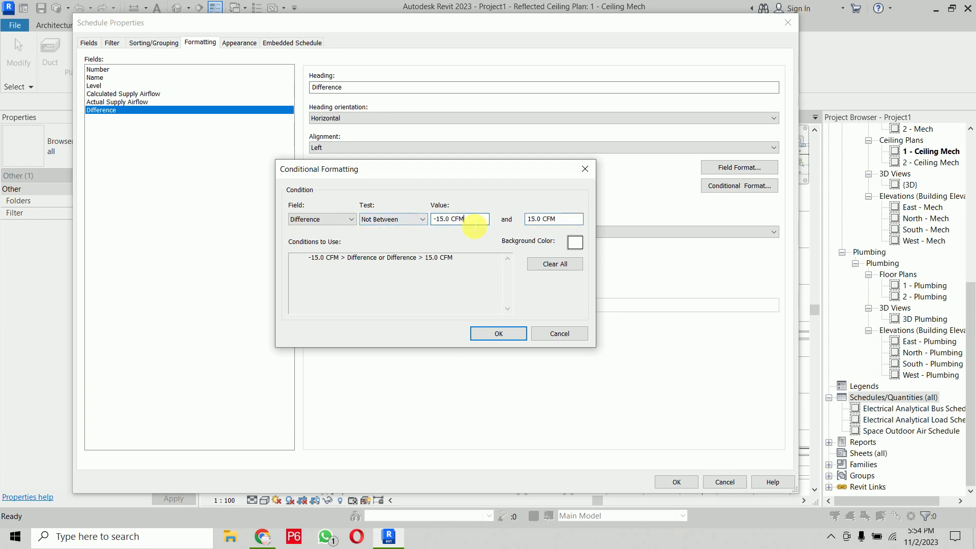
left_click(576, 243)
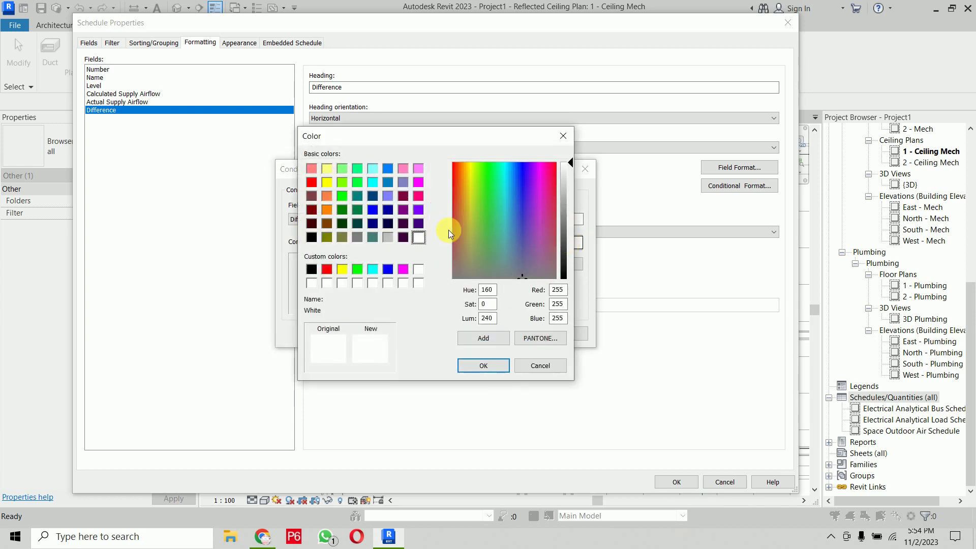
left_click(342, 195)
left_click(483, 366)
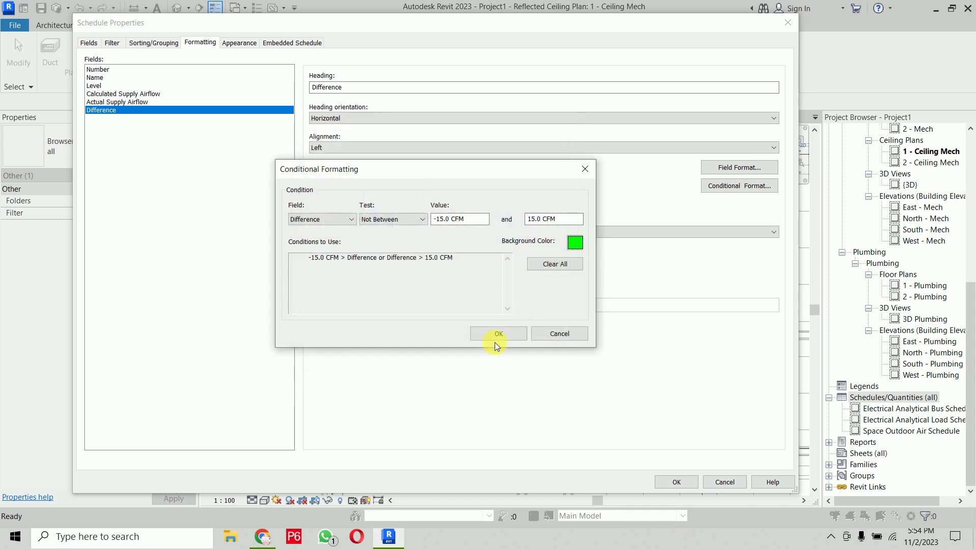
left_click(501, 332)
Apply the schedule settings and select the Waiting row showing a 1667.4 CFM difference
left_click(684, 480)
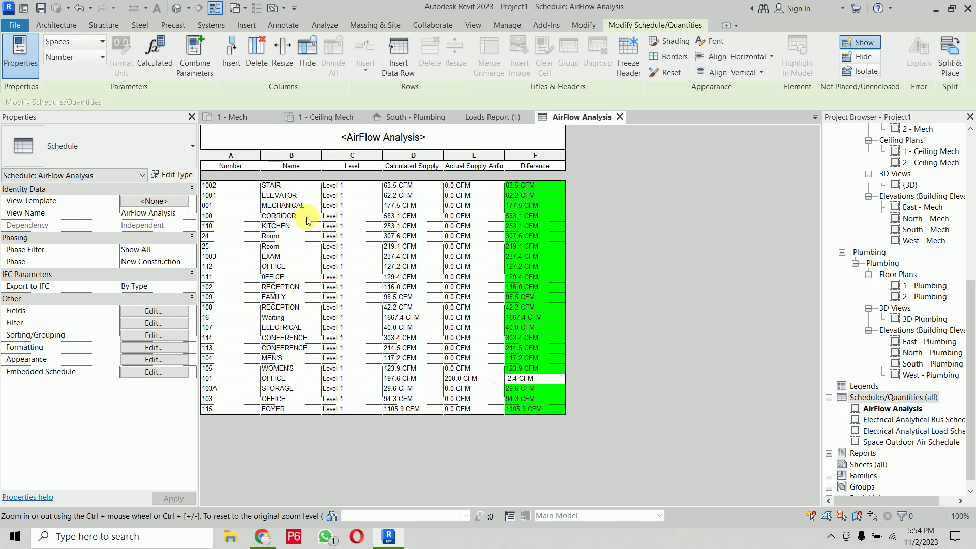
left_click(310, 318)
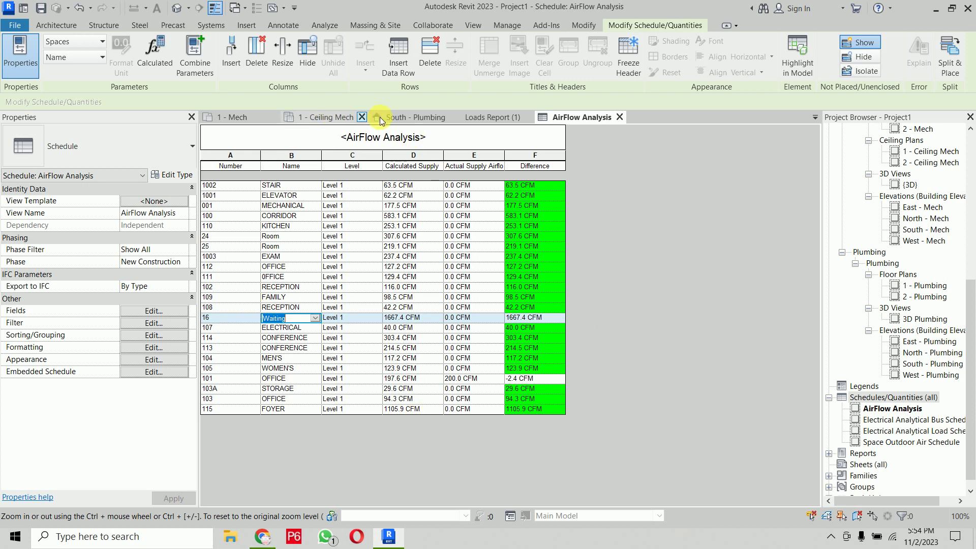
left_click(490, 117)
Go to the 1 - Mech floor plan and clear the Waiting space selection
left_click(417, 118)
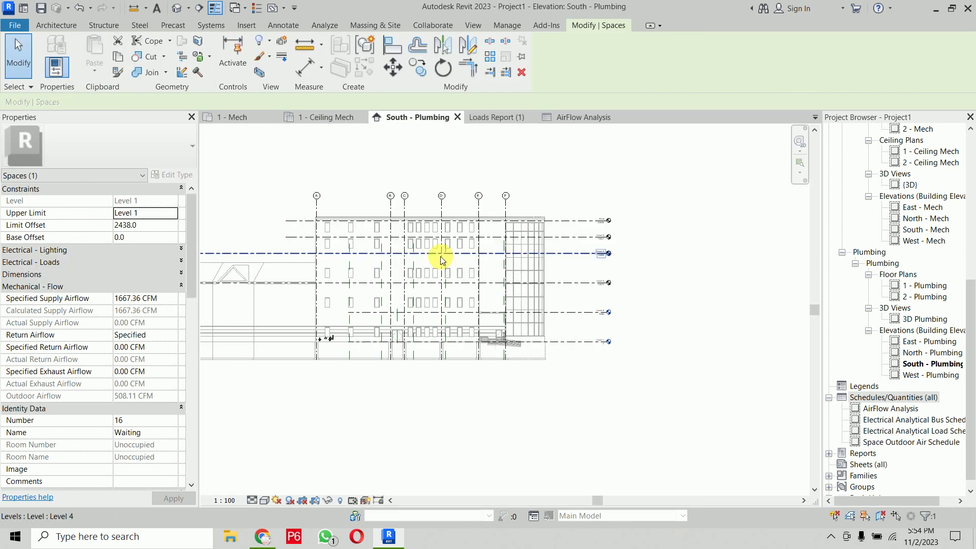
left_click(326, 118)
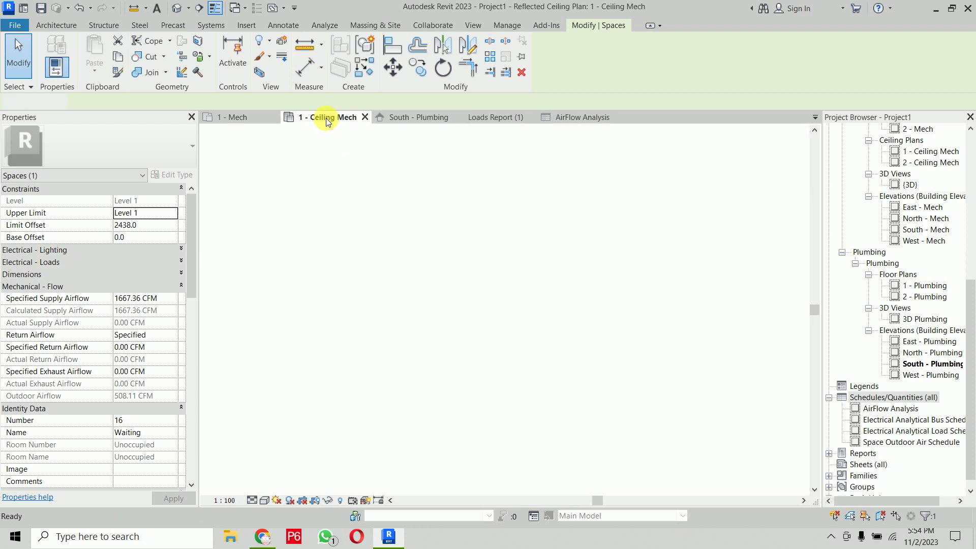
left_click(232, 116)
scroll(441, 251, "down", 2)
scroll(388, 211, "down", 2)
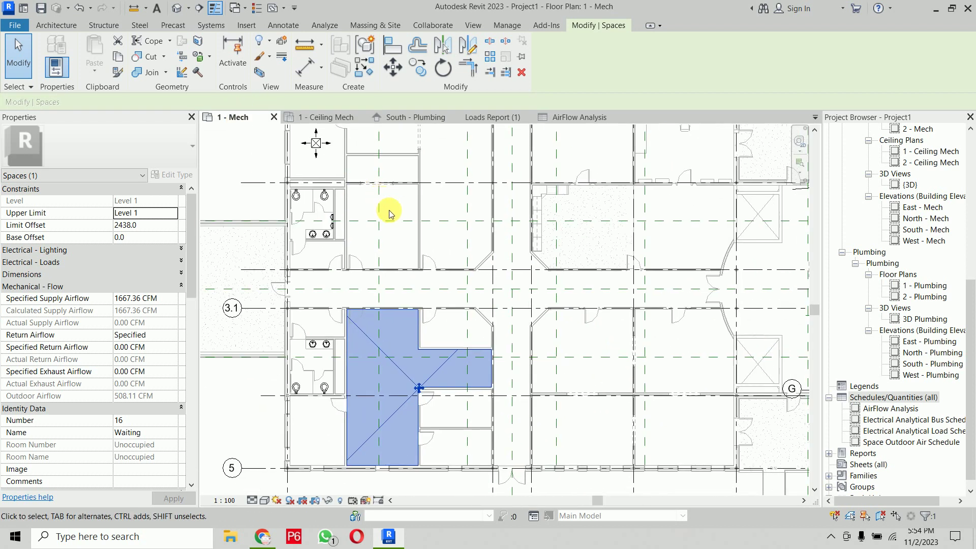
scroll(414, 246, "down", 2)
left_click(264, 181)
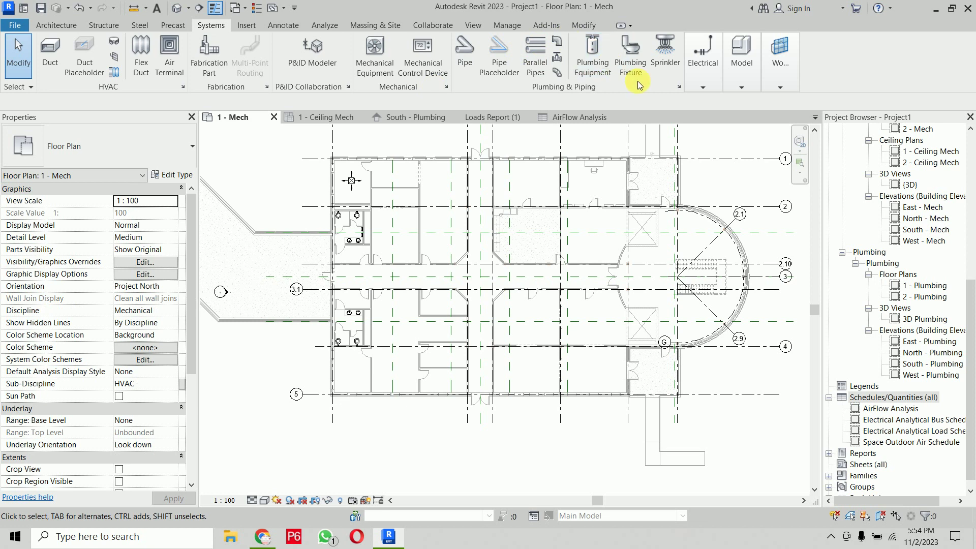
Place a space tag on the Waiting space
left_click(306, 27)
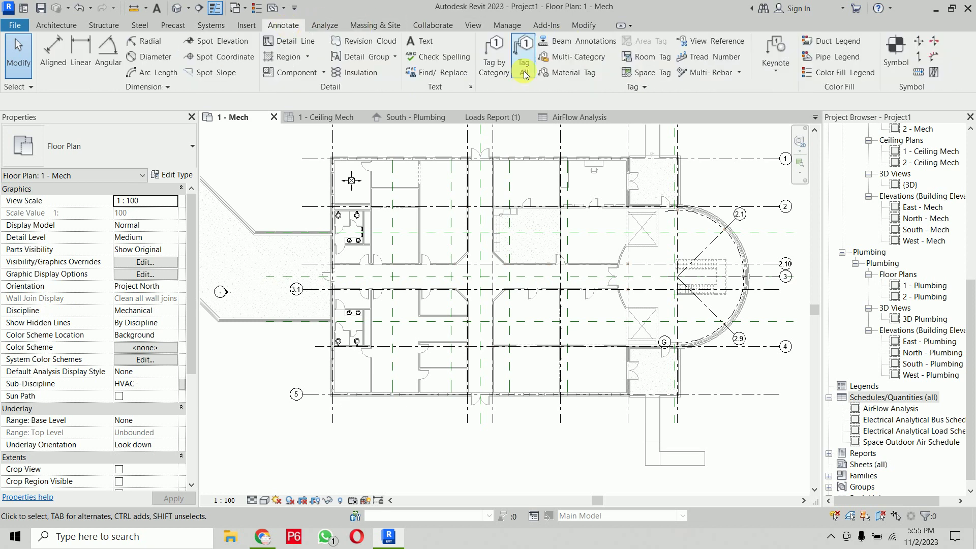
left_click(315, 27)
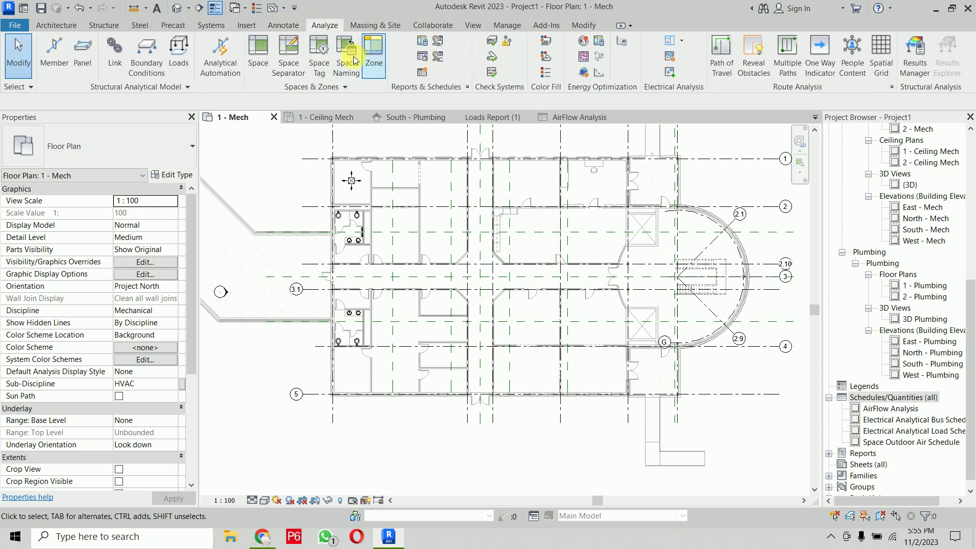
left_click(318, 55)
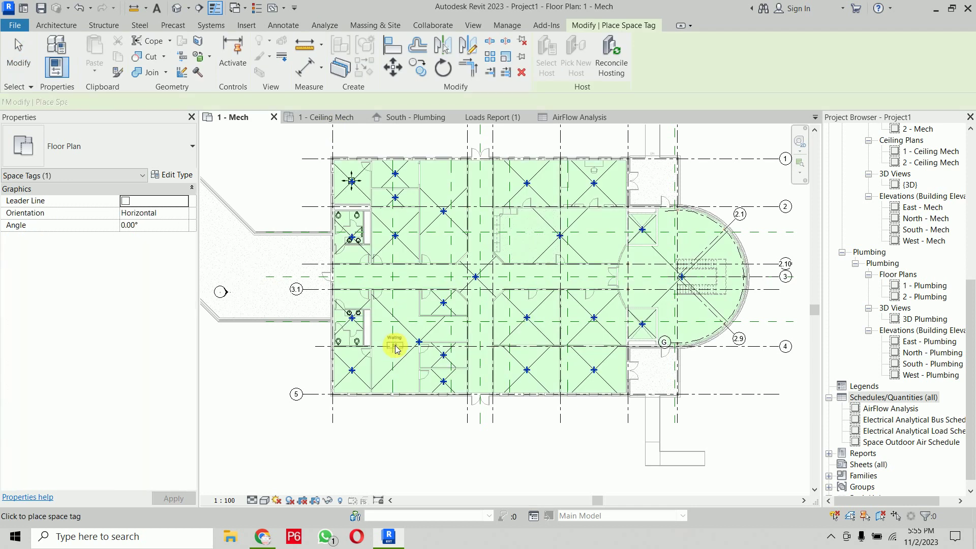
scroll(394, 345, "up", 3)
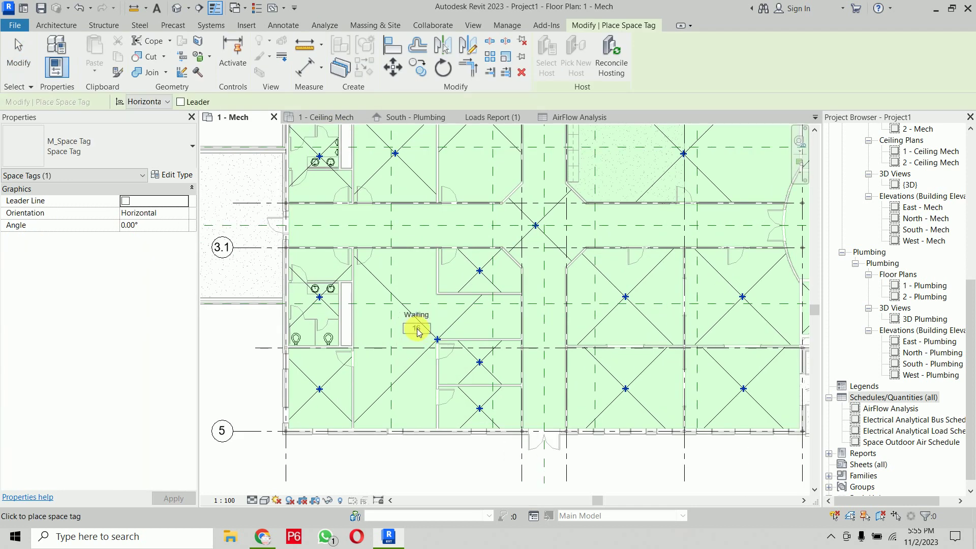
left_click(417, 332)
key("Escape")
key("Escape")
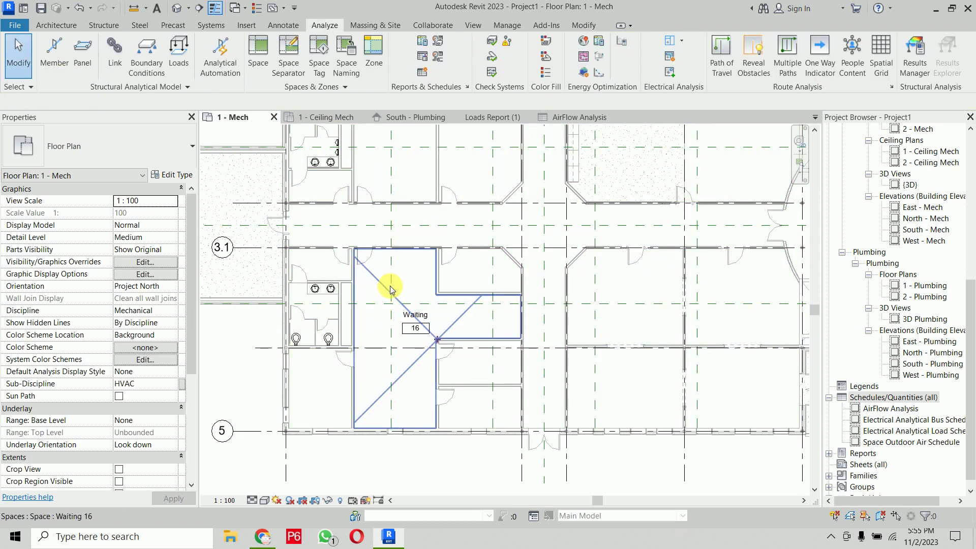
Check Waiting's supply airflow, delete its tag, and start placing M_Supply Diffuser 600 x 600 terminals
left_click(391, 287)
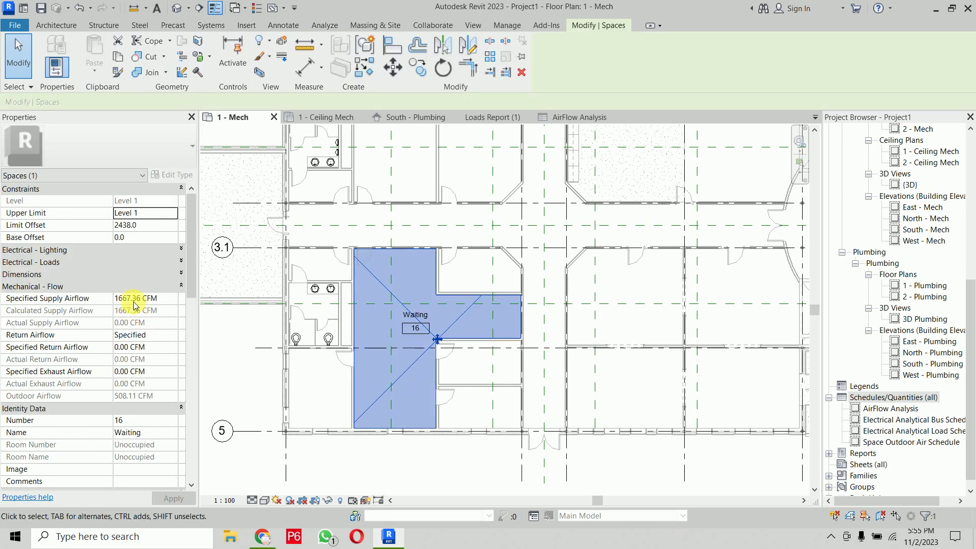
scroll(359, 343, "up", 2)
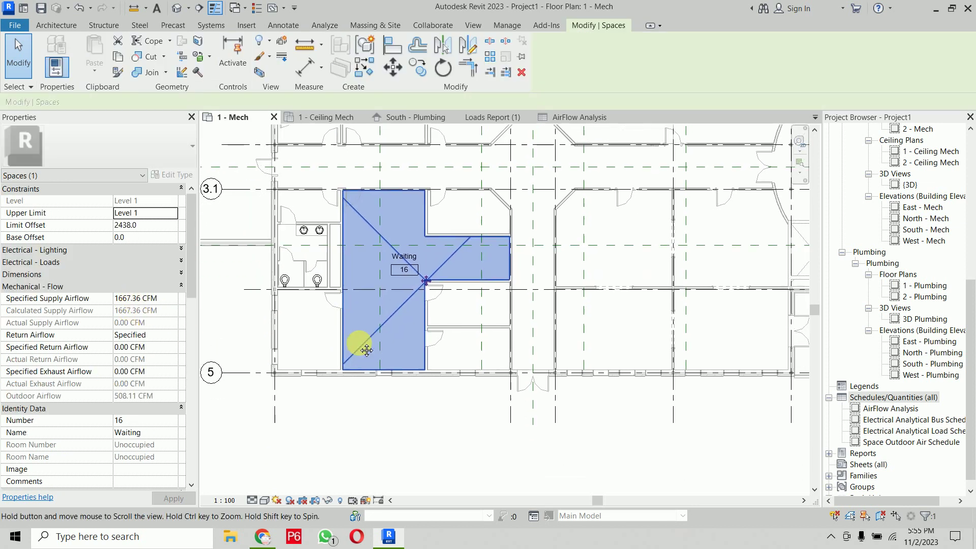
middle_click_drag(359, 342, 398, 262)
left_click(451, 461)
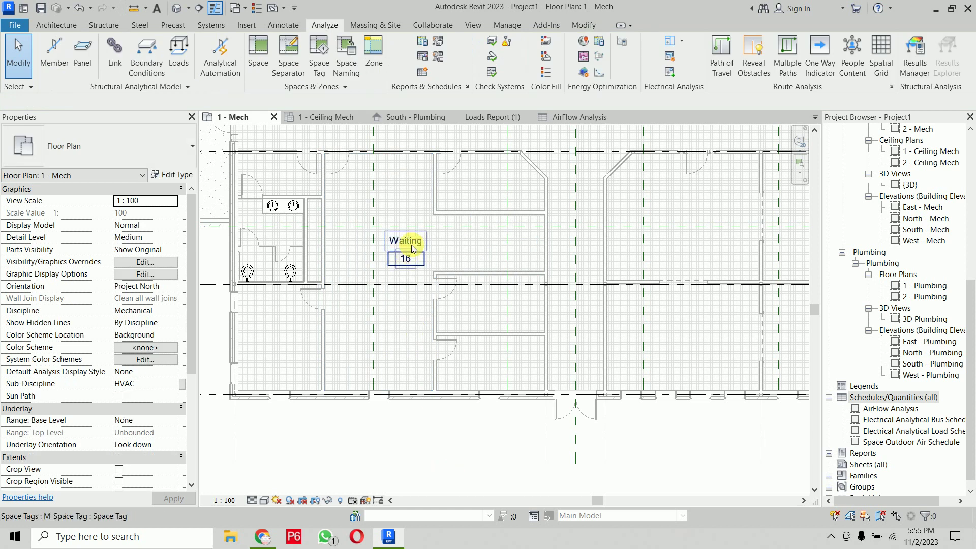
left_click(414, 251)
key("Delete")
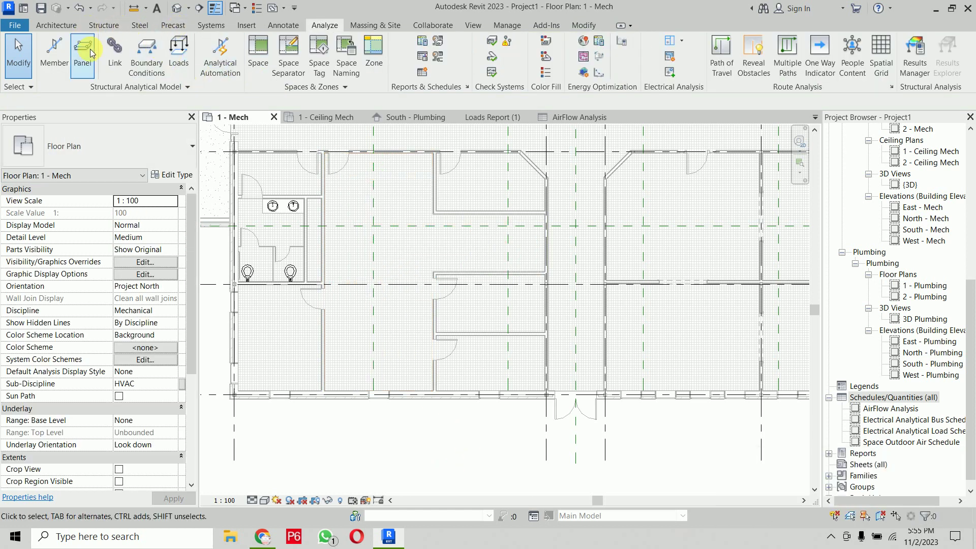
key("a")
key("t")
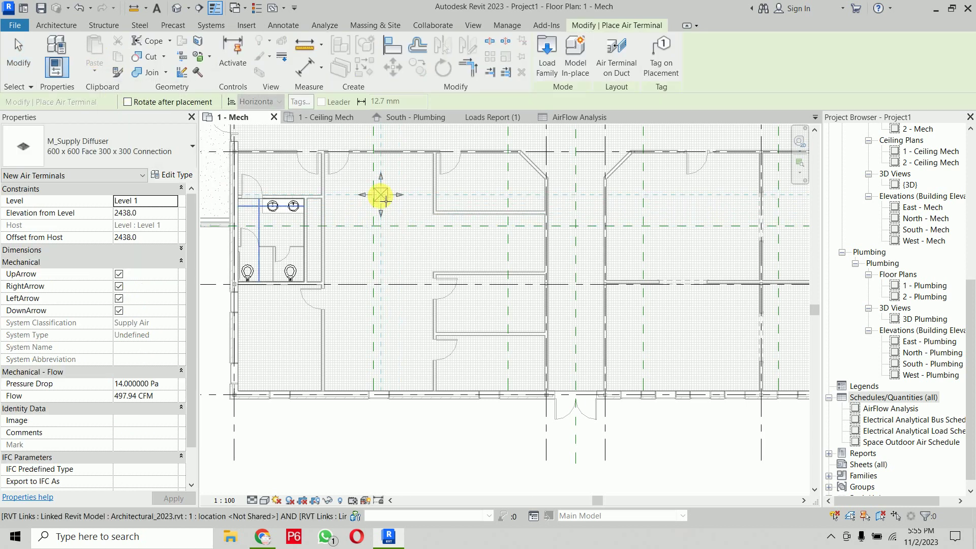
Place four supply diffusers: three stacked vertically and one in the right wing
left_click(379, 203)
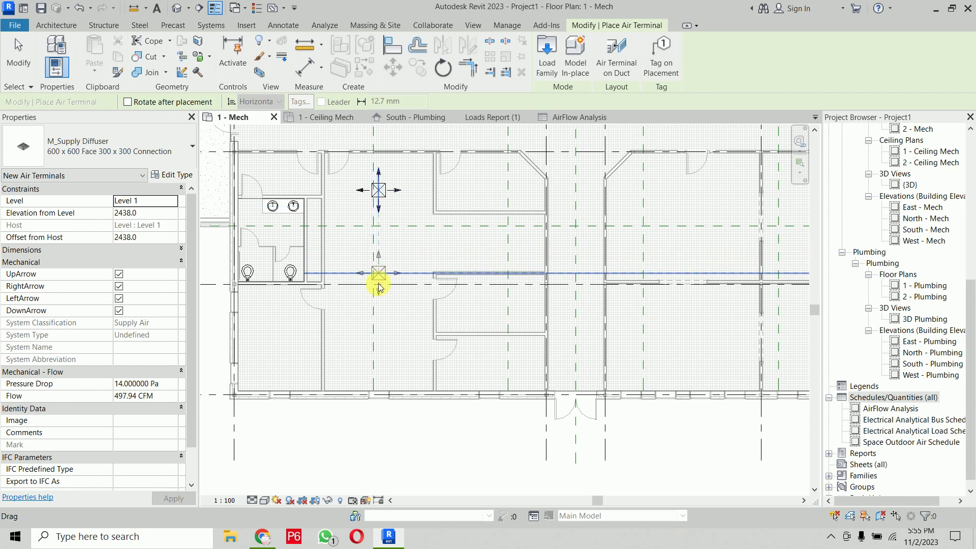
left_click(379, 273)
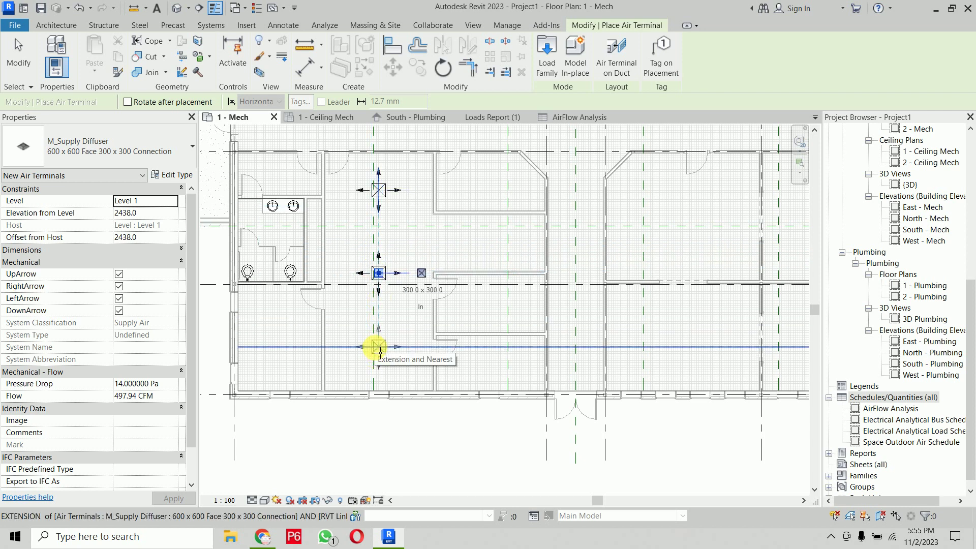
left_click(379, 350)
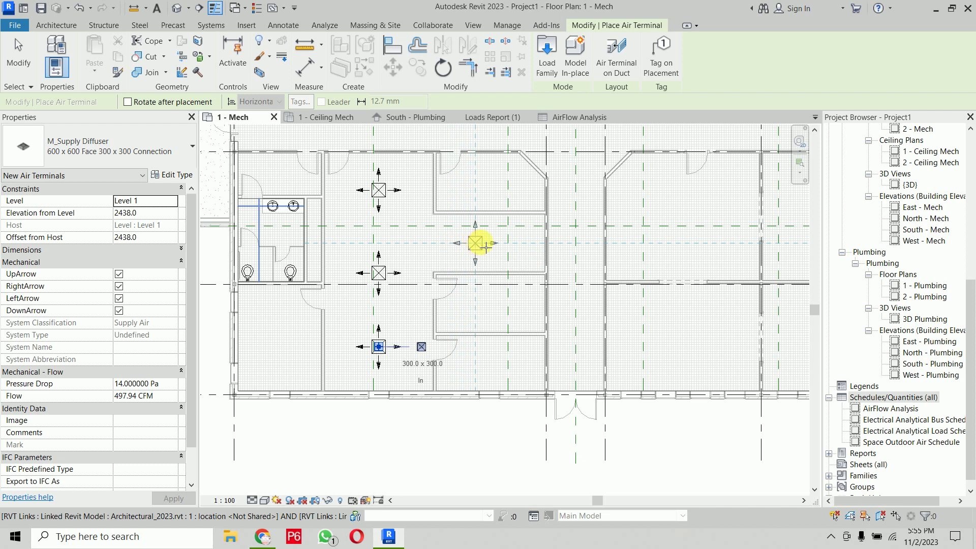
left_click(490, 245)
key("Escape")
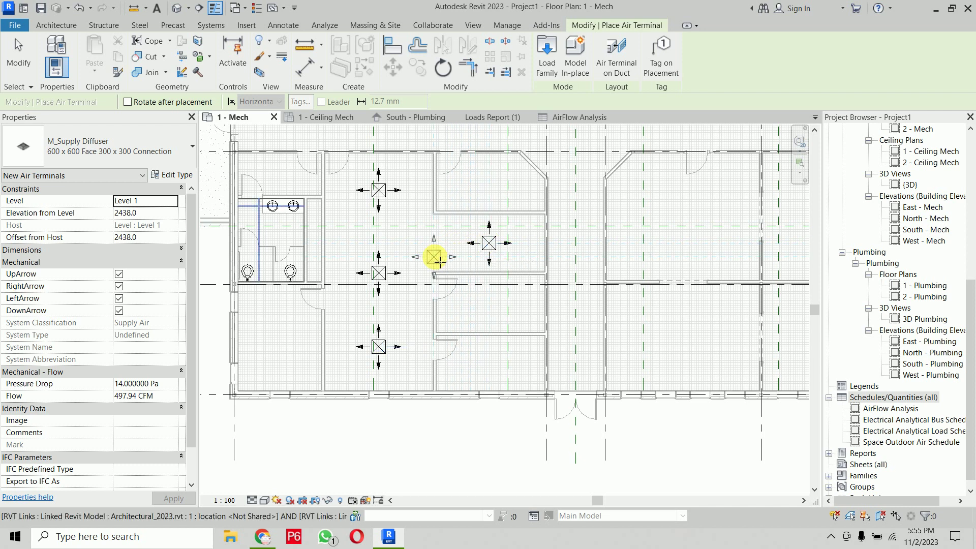
key("Escape")
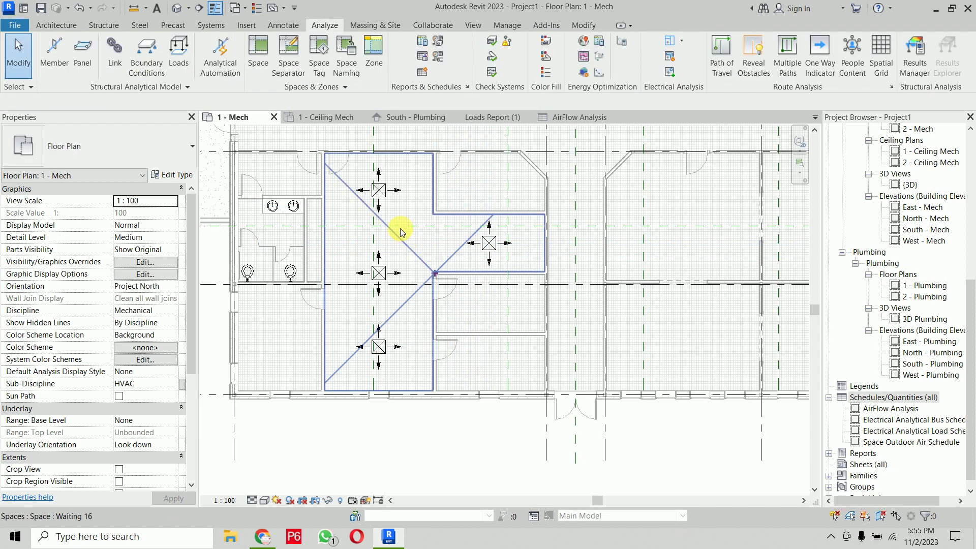
Review the four diffusers and the Waiting space's 1991.76 CFM actual supply airflow
left_click(385, 199)
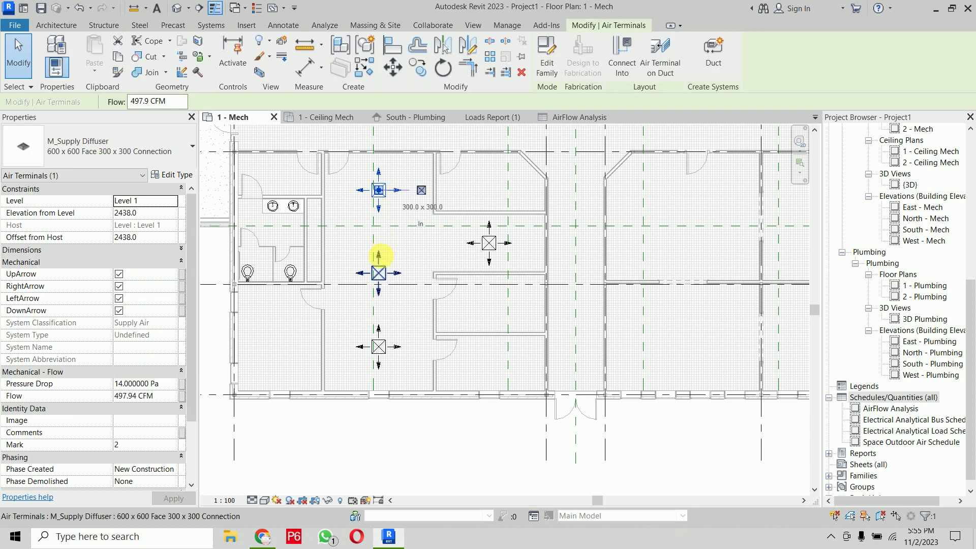
left_click(380, 275, "ctrl")
left_click(382, 346, "ctrl")
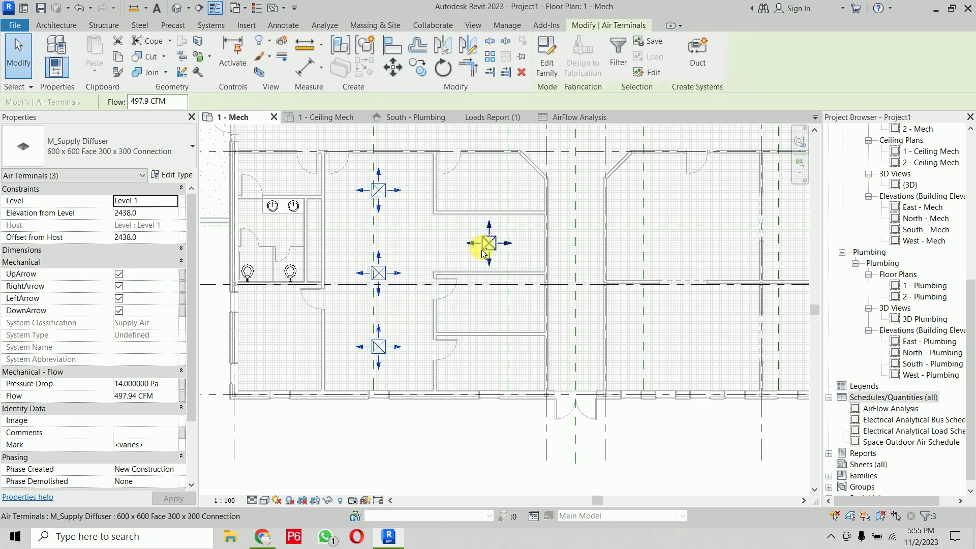
left_click(489, 243, "ctrl")
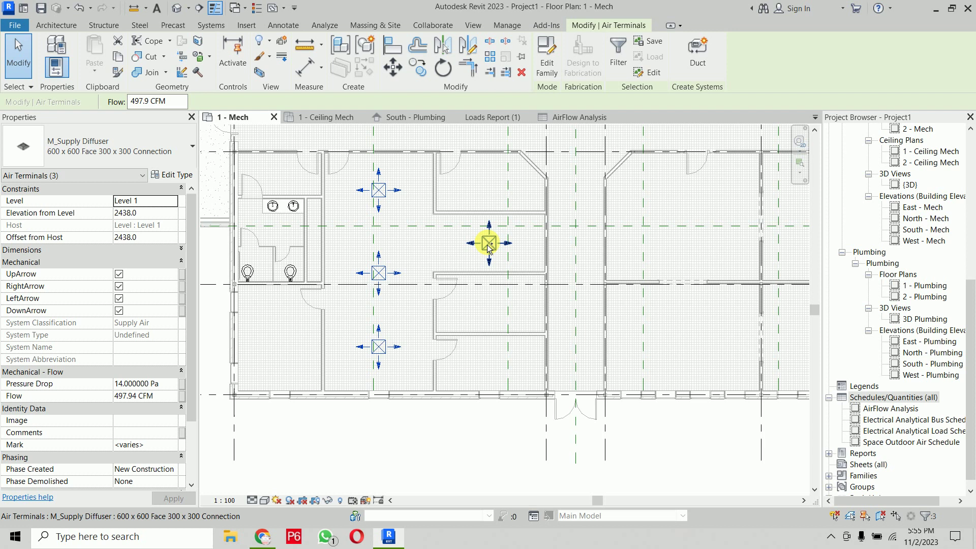
left_click(379, 435)
left_click(410, 249)
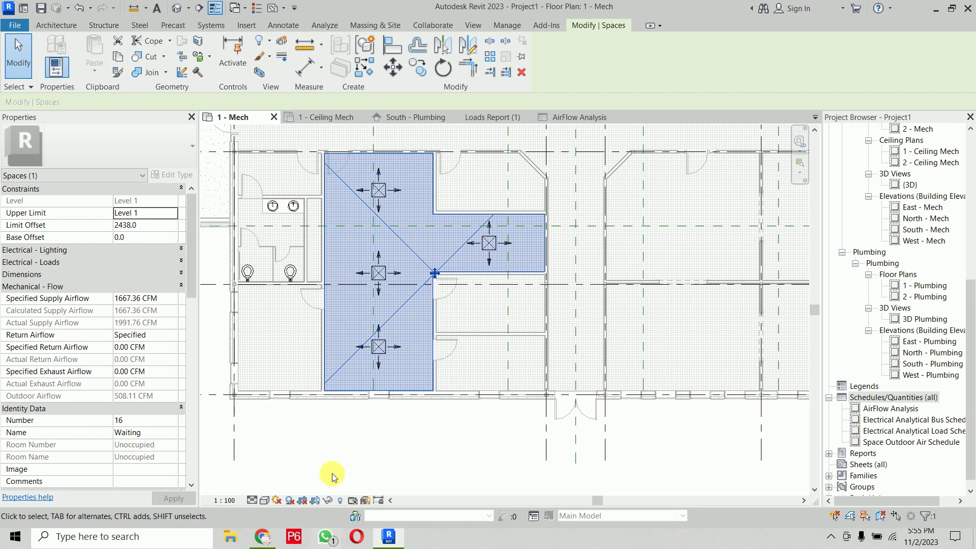
Compute 1670 ÷ 4 in Windows Calculator
left_click(327, 446)
left_click(9, 543)
type("c")
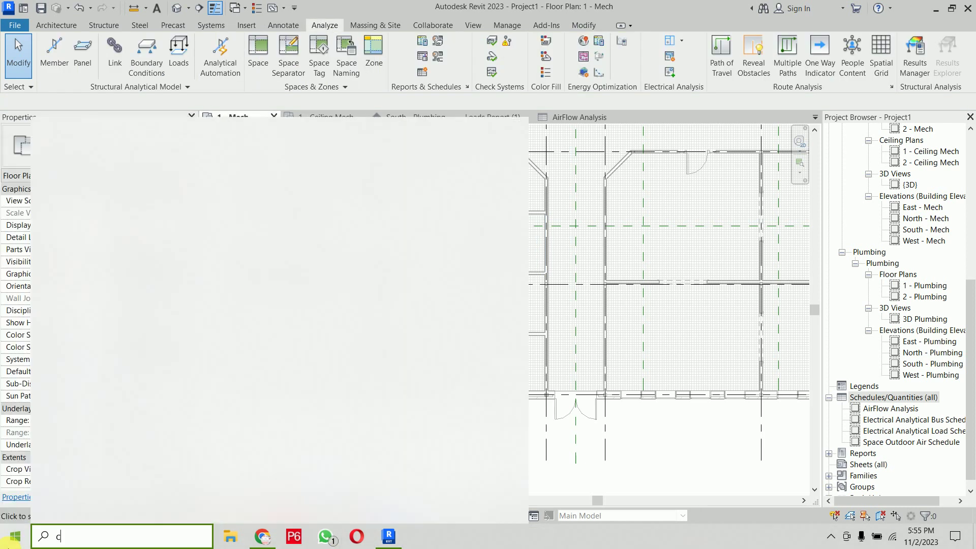
type("al")
key("Return")
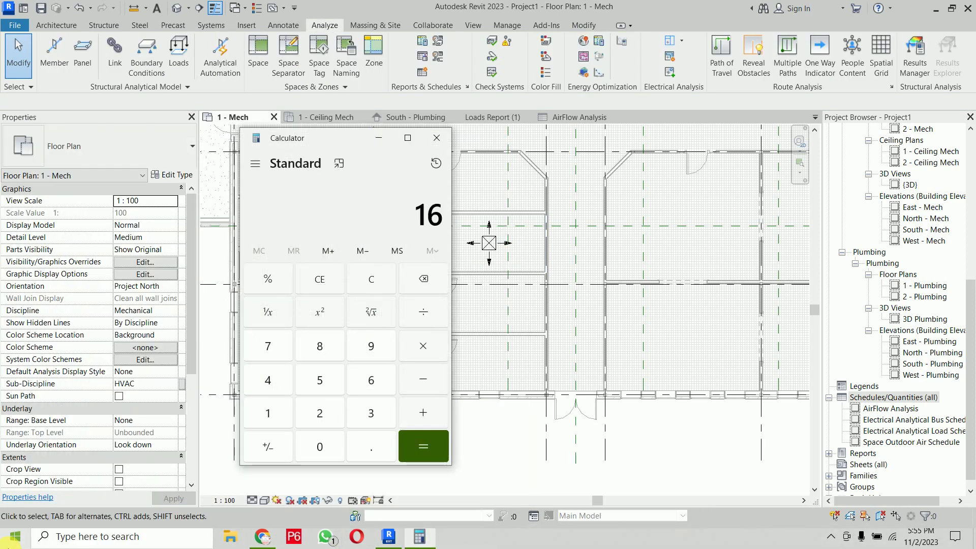
type("70/4")
key("Return")
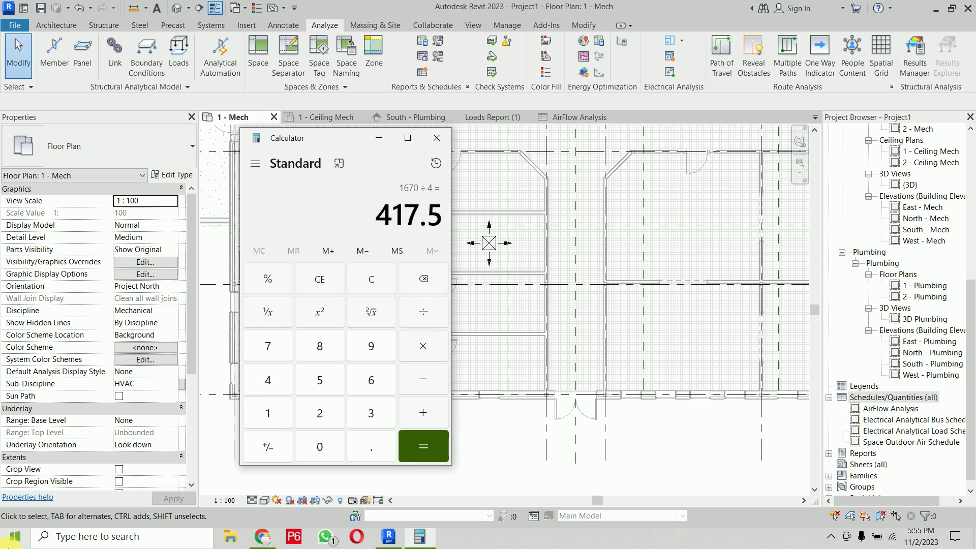
left_click(437, 138)
Set all four Waiting diffusers to a 420 CFM flow
left_click(380, 188)
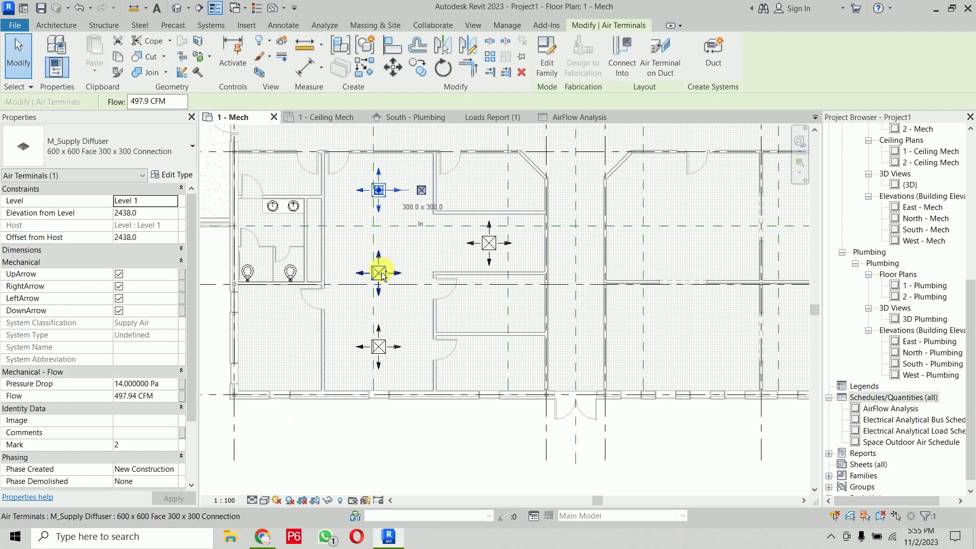
left_click(380, 337, "ctrl")
left_click(486, 243, "ctrl")
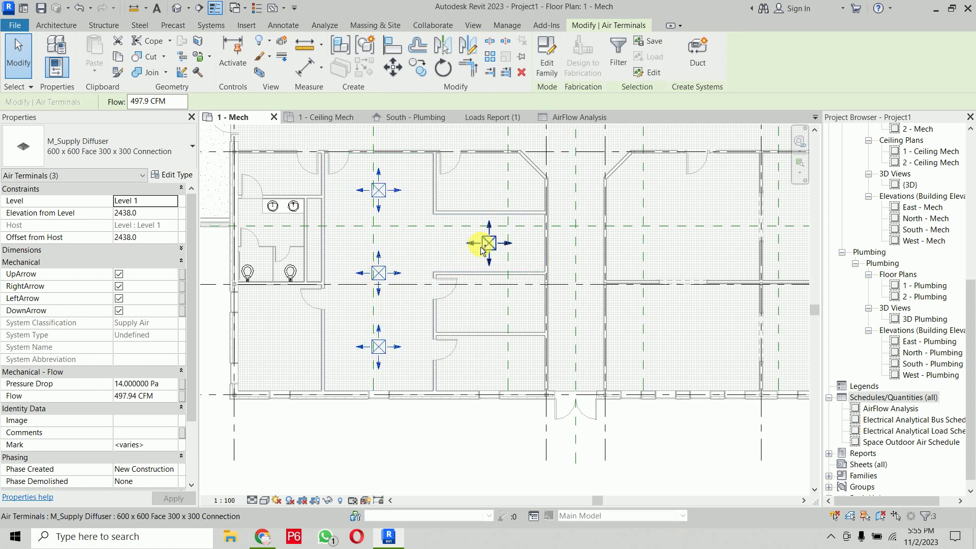
double_click(144, 103)
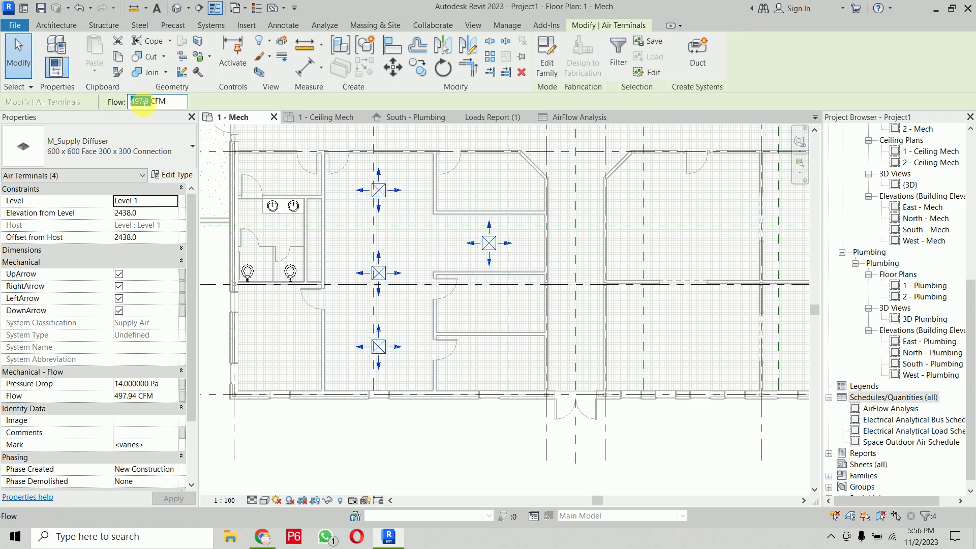
type("420CFM")
key("Return")
left_click(447, 427)
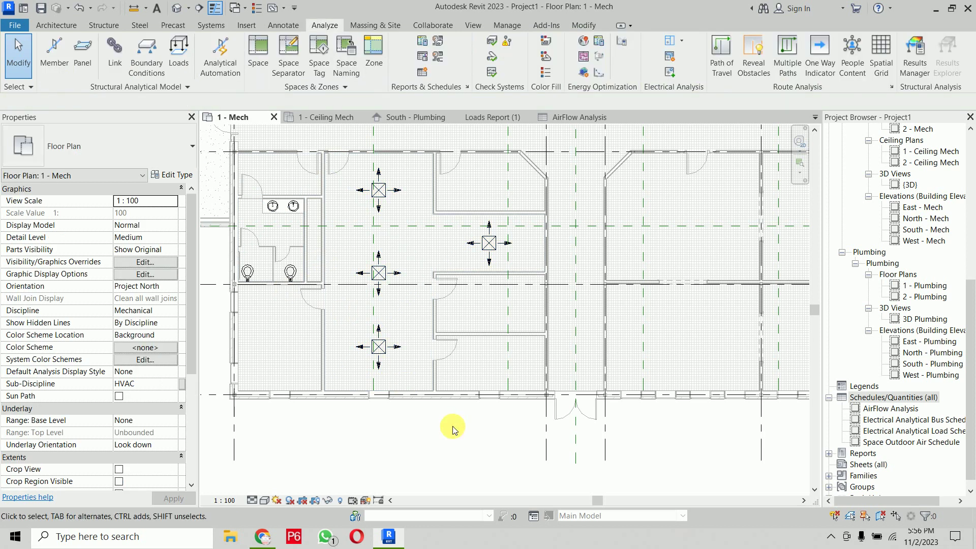
Review the AirFlow Analysis schedule: Waiting now at 1680.0 CFM, -12.6 CFM difference
left_click(560, 118)
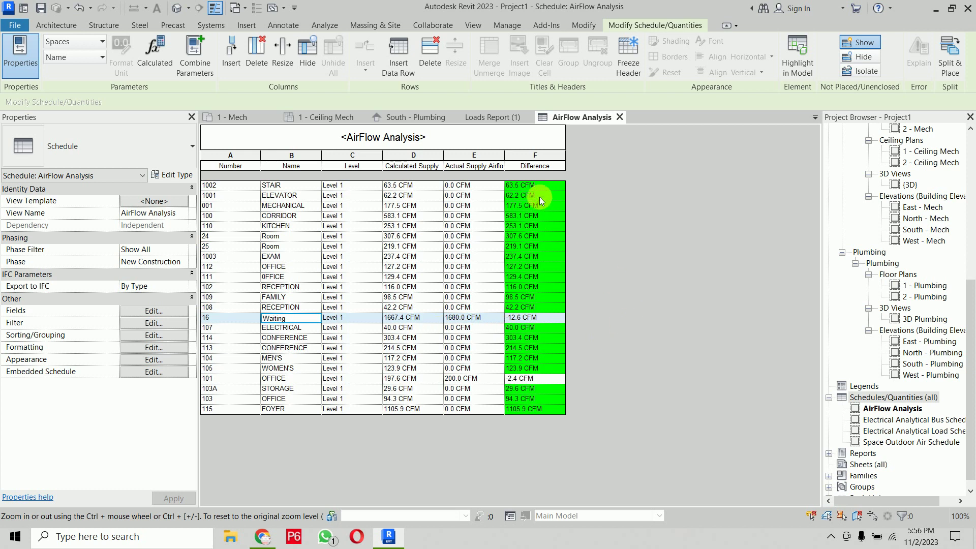
left_click(539, 197)
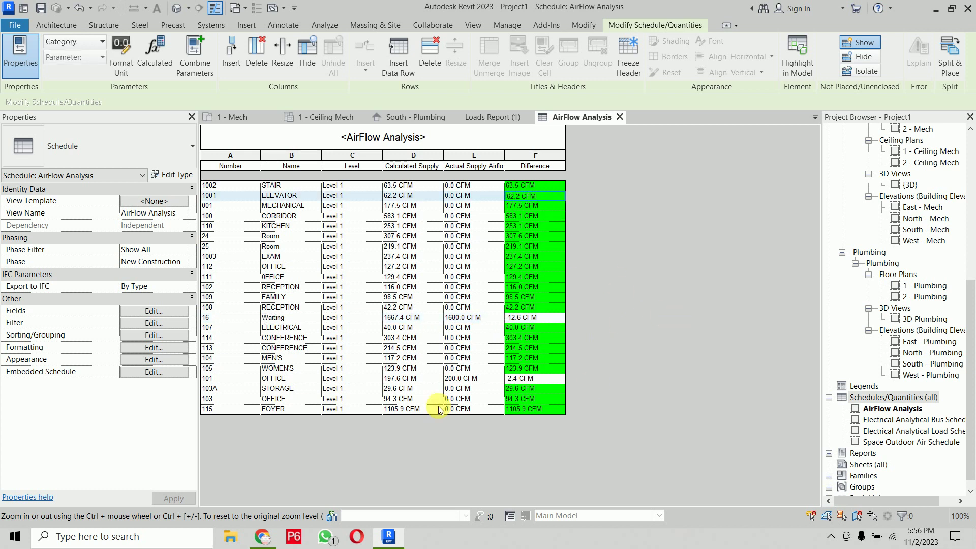